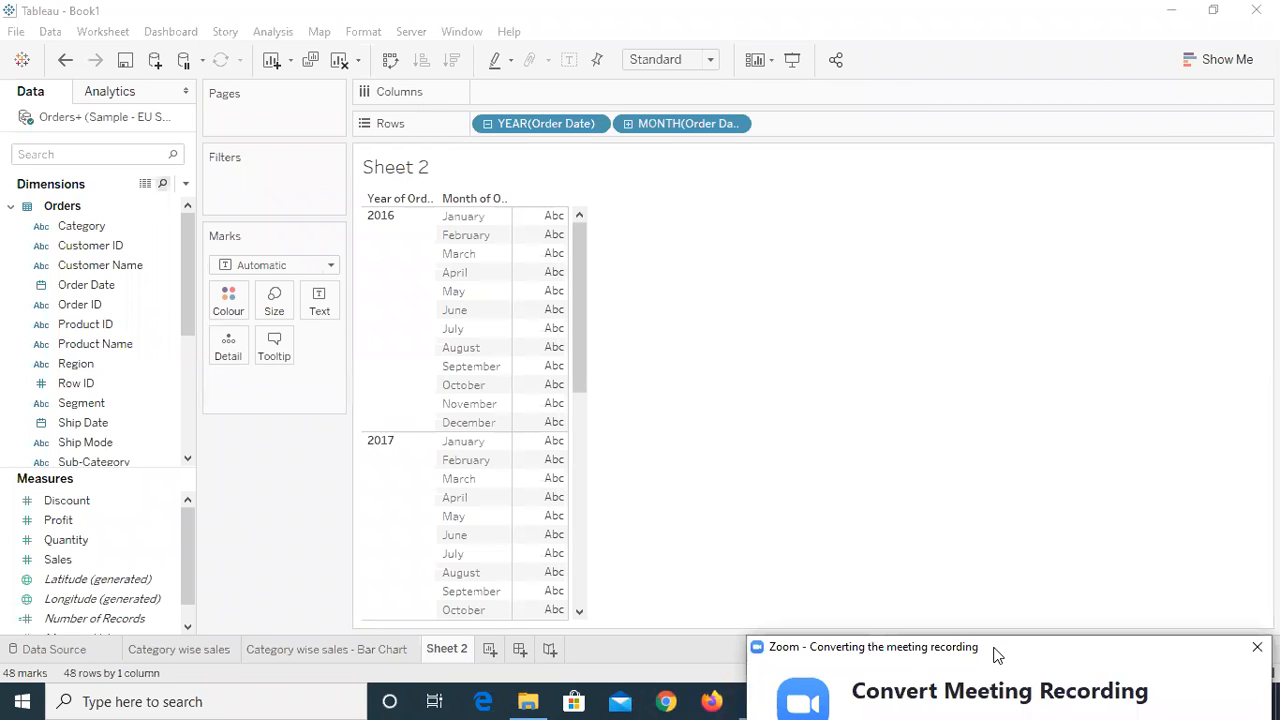
Reduce the Rows of Sheet 2 to only the year of Order Date
drag(996, 653, 1035, 688)
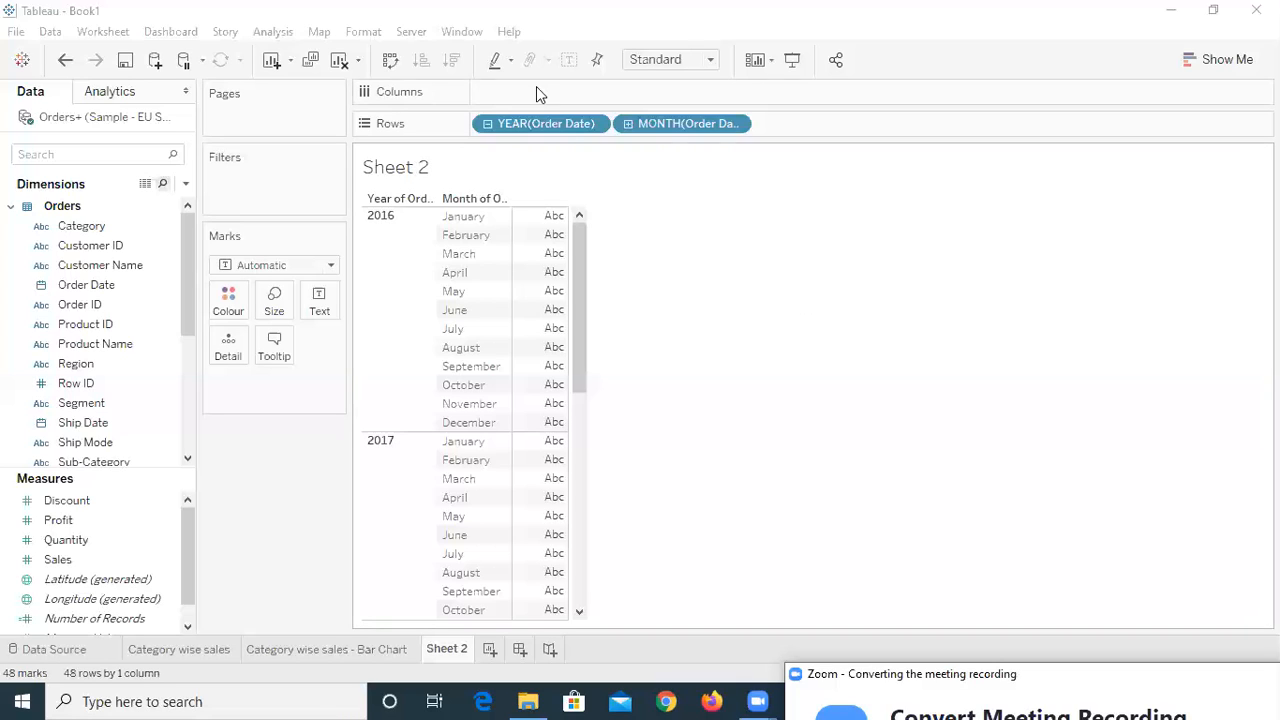
click(568, 165)
mouse_move(547, 133)
mouse_down()
mouse_move(274, 331)
mouse_move(98, 295)
mouse_move(237, 260)
mouse_move(115, 291)
mouse_move(41, 289)
mouse_move(44, 299)
mouse_move(549, 122)
mouse_up()
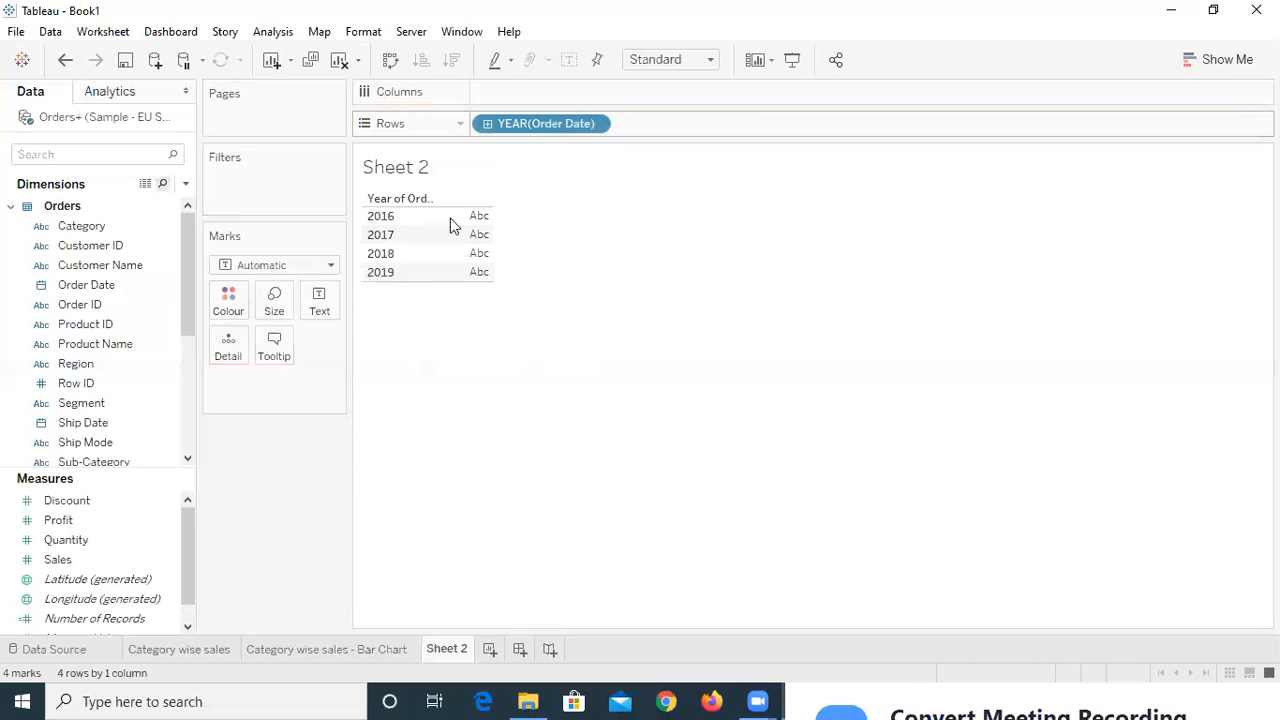
Drill the Order Date hierarchy in Rows down from year to quarter, month and day
click(488, 124)
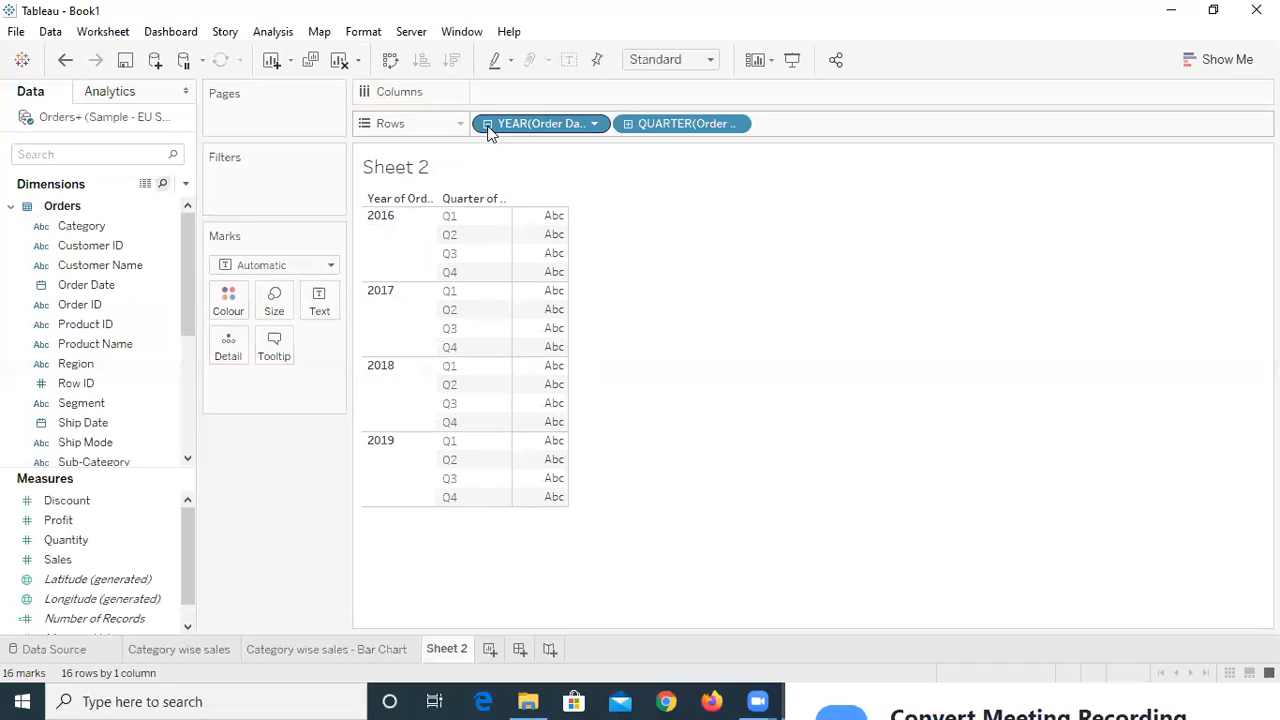
click(629, 124)
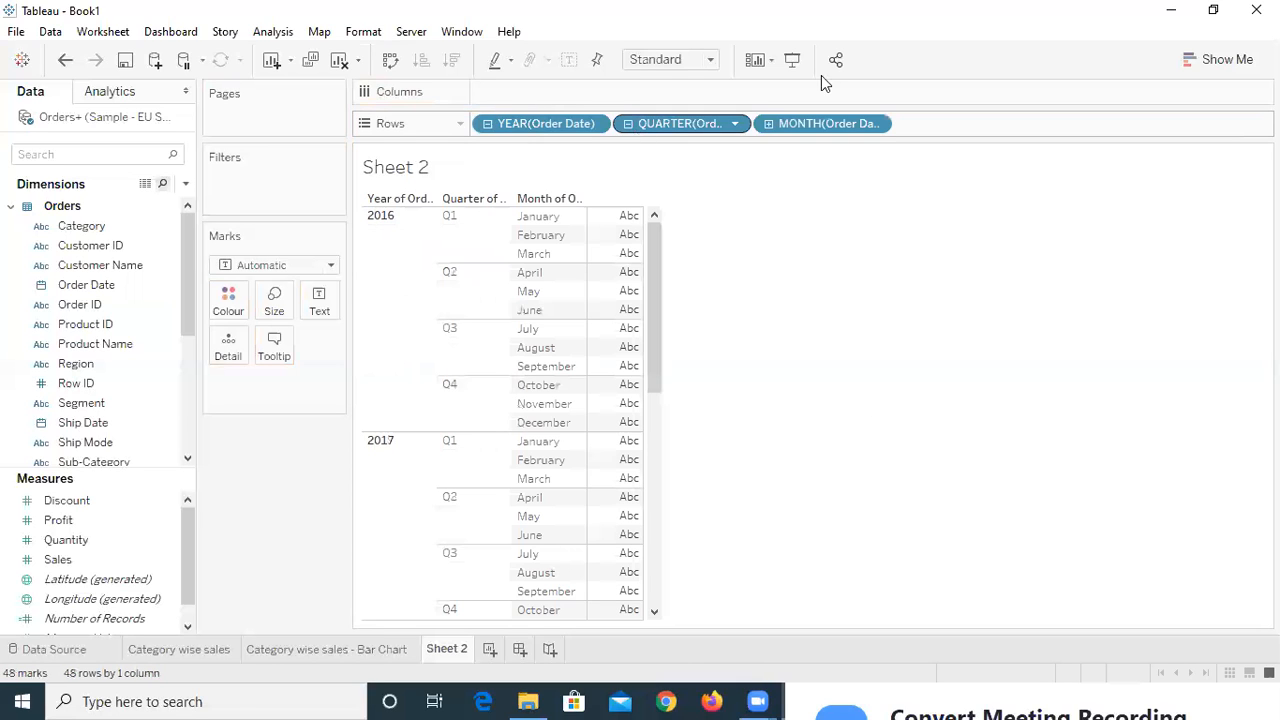
click(768, 124)
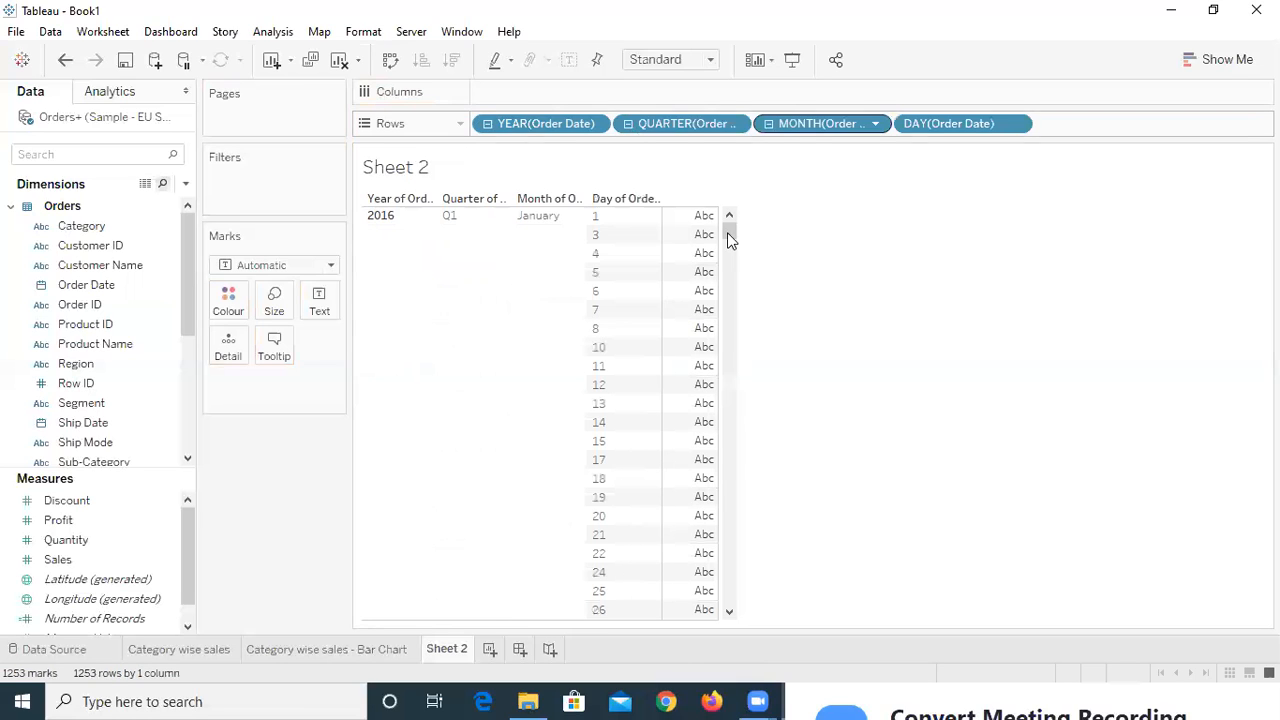
Remove the quarter and day levels from Rows, keep year and month, and look through the months of all years
drag(950, 124, 785, 256)
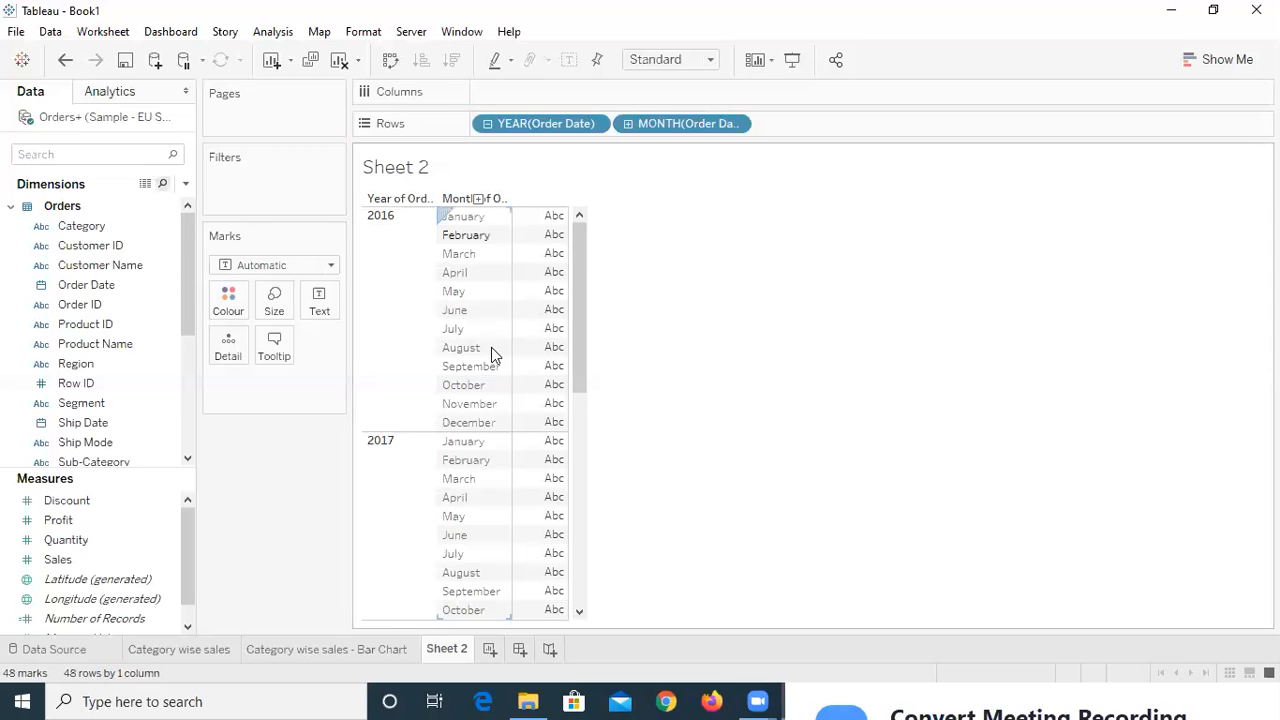
drag(585, 349, 581, 624)
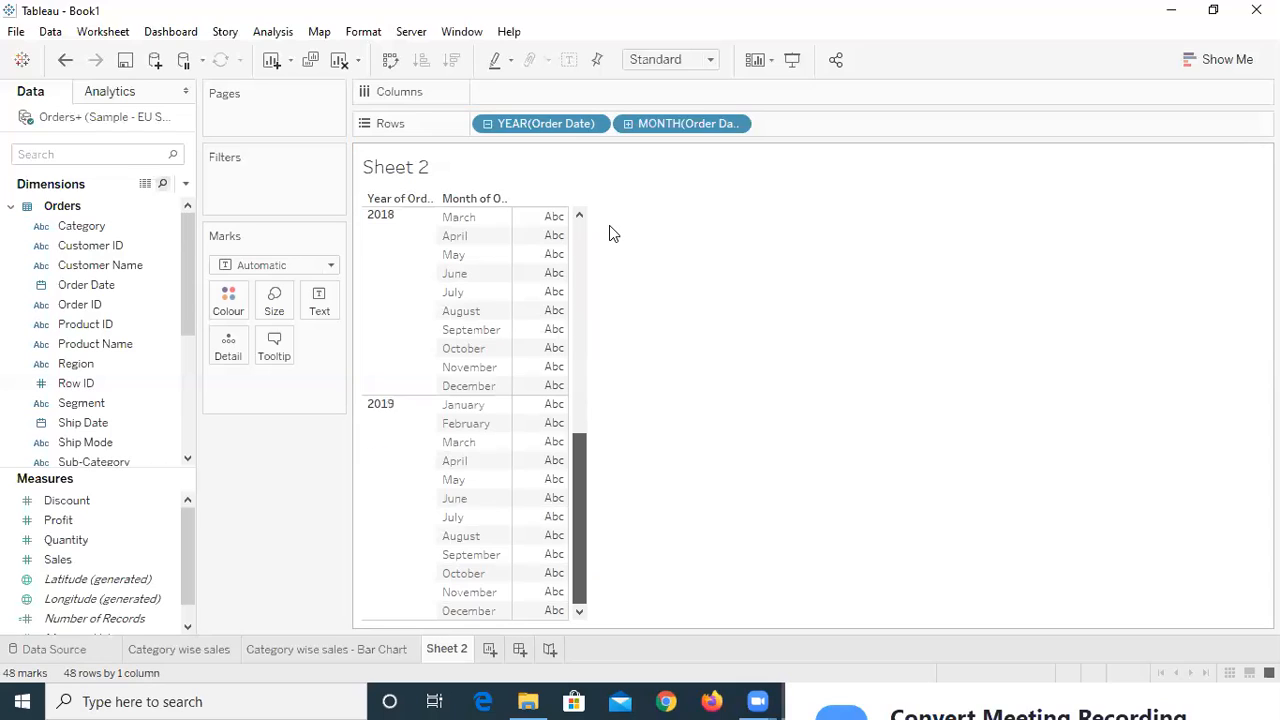
scroll(610, 228, up, 10)
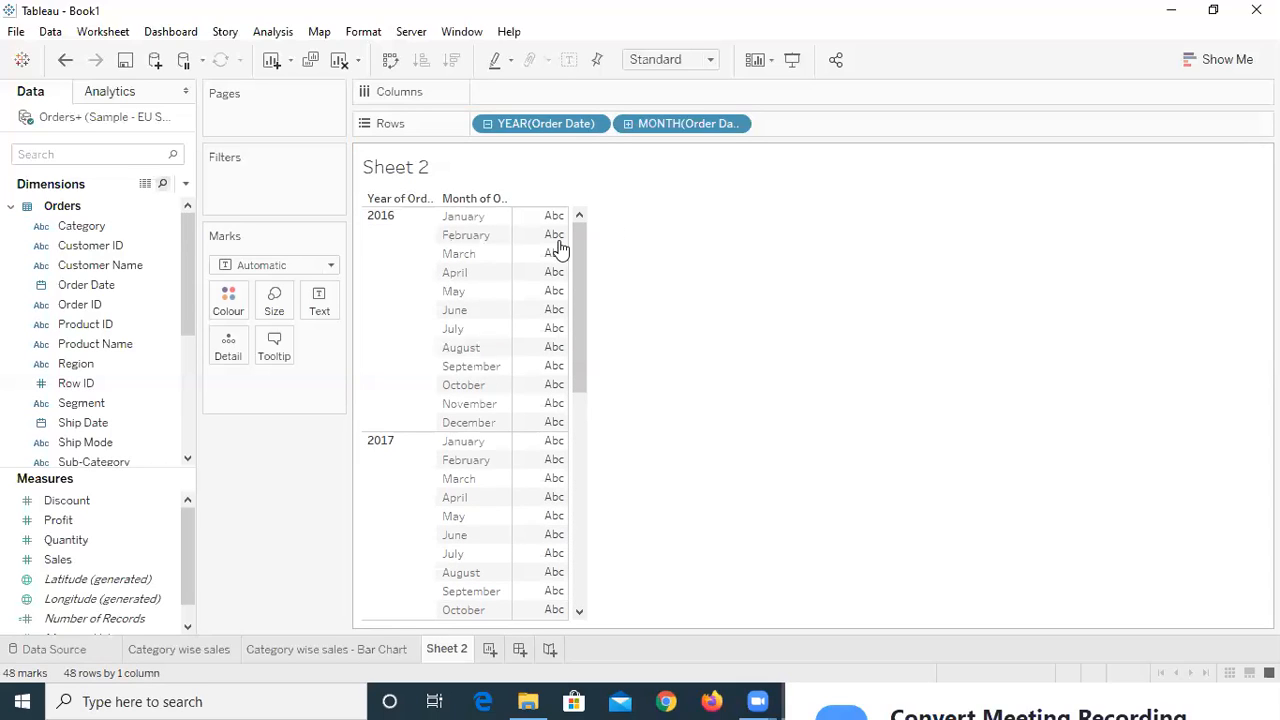
Add the Quantity measure as text to the year and month table
click(152, 520)
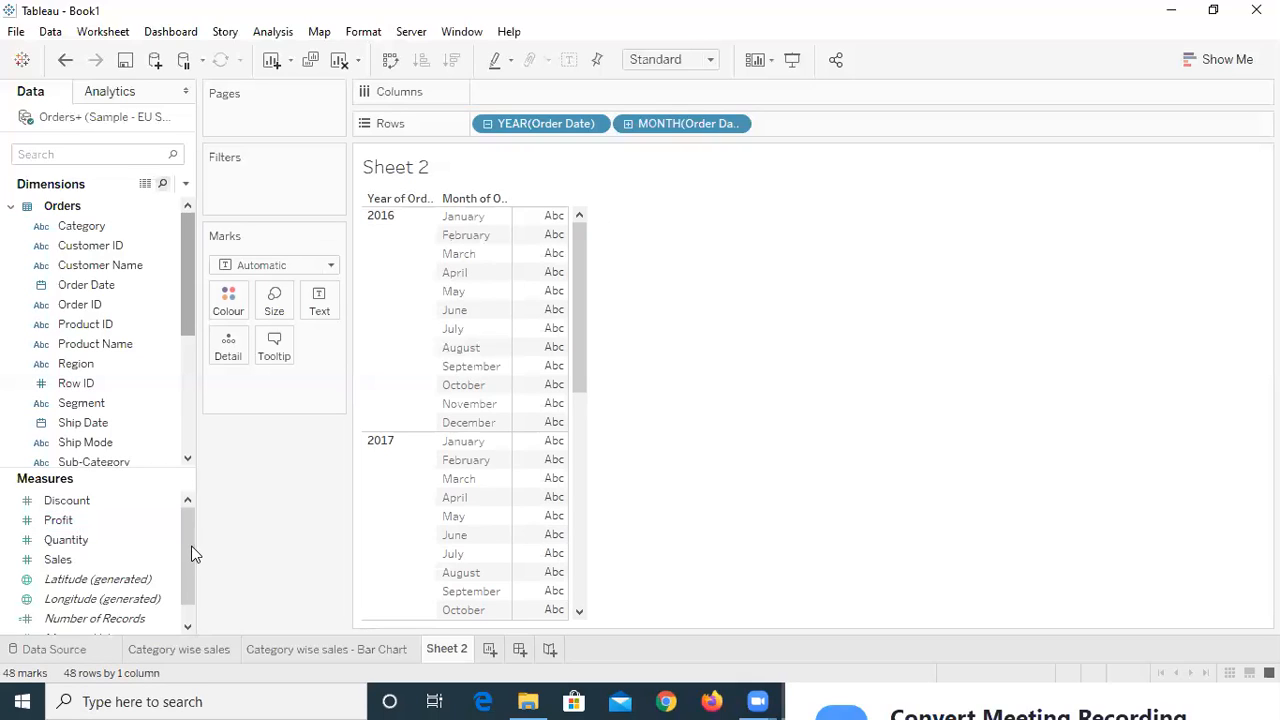
scroll(120, 526, down, 1)
click(95, 522)
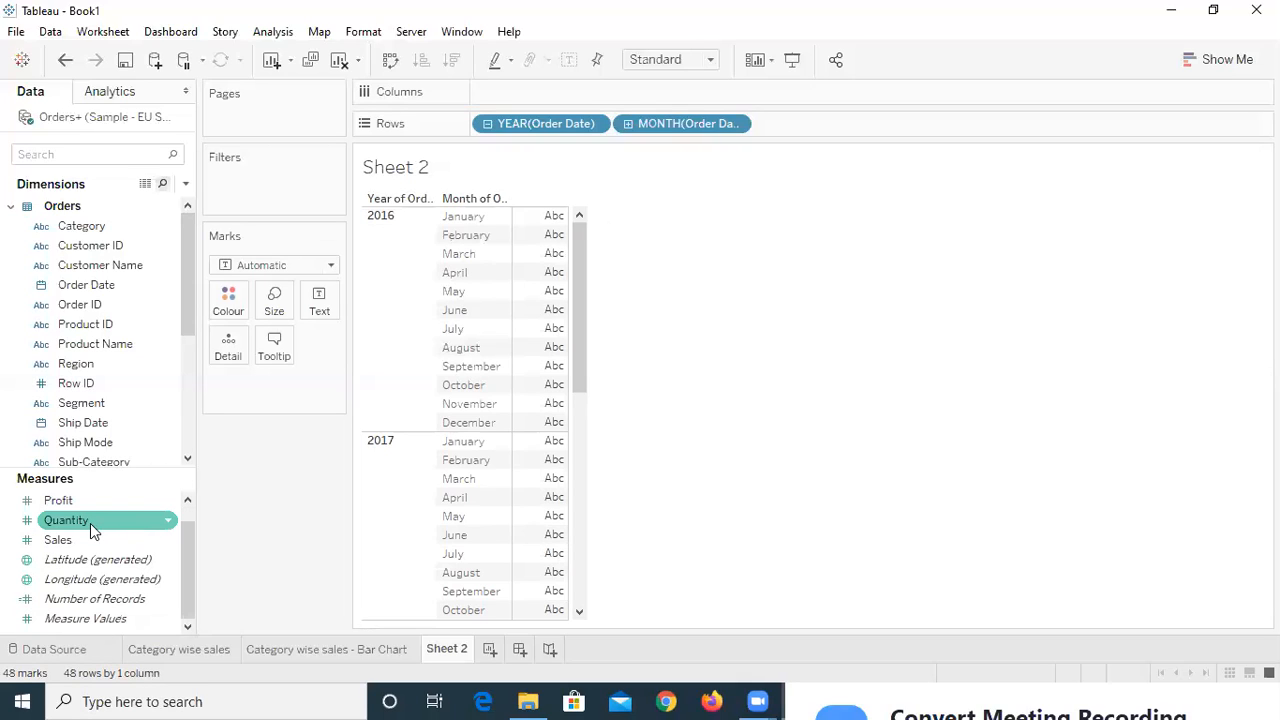
drag(90, 523, 320, 301)
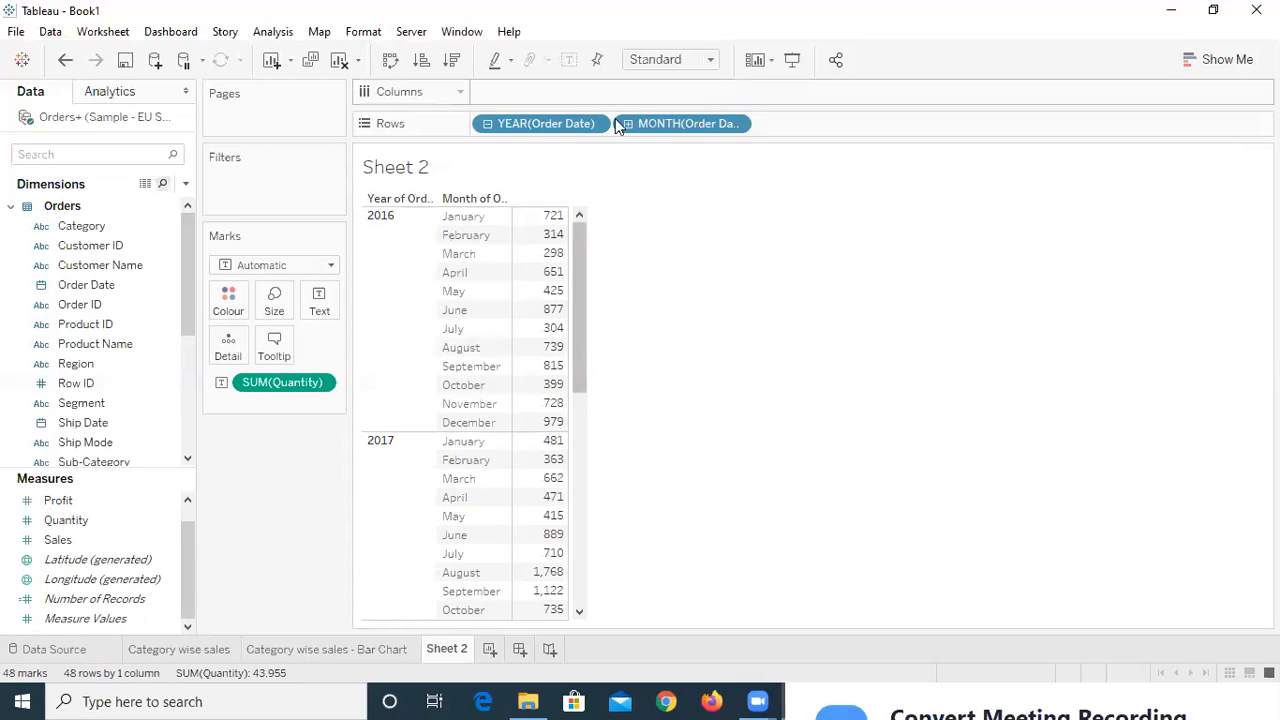
Remove the year of Order Date from Rows so quantities are grouped by month only
click(538, 131)
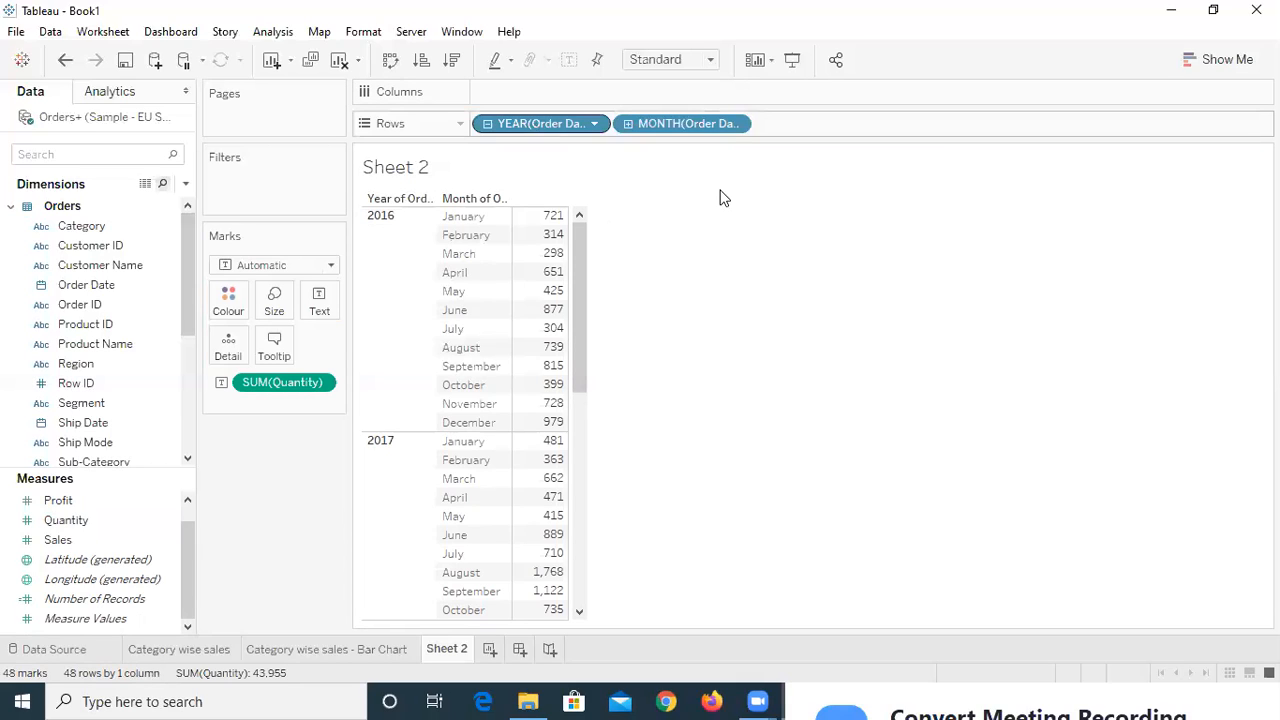
key(Delete)
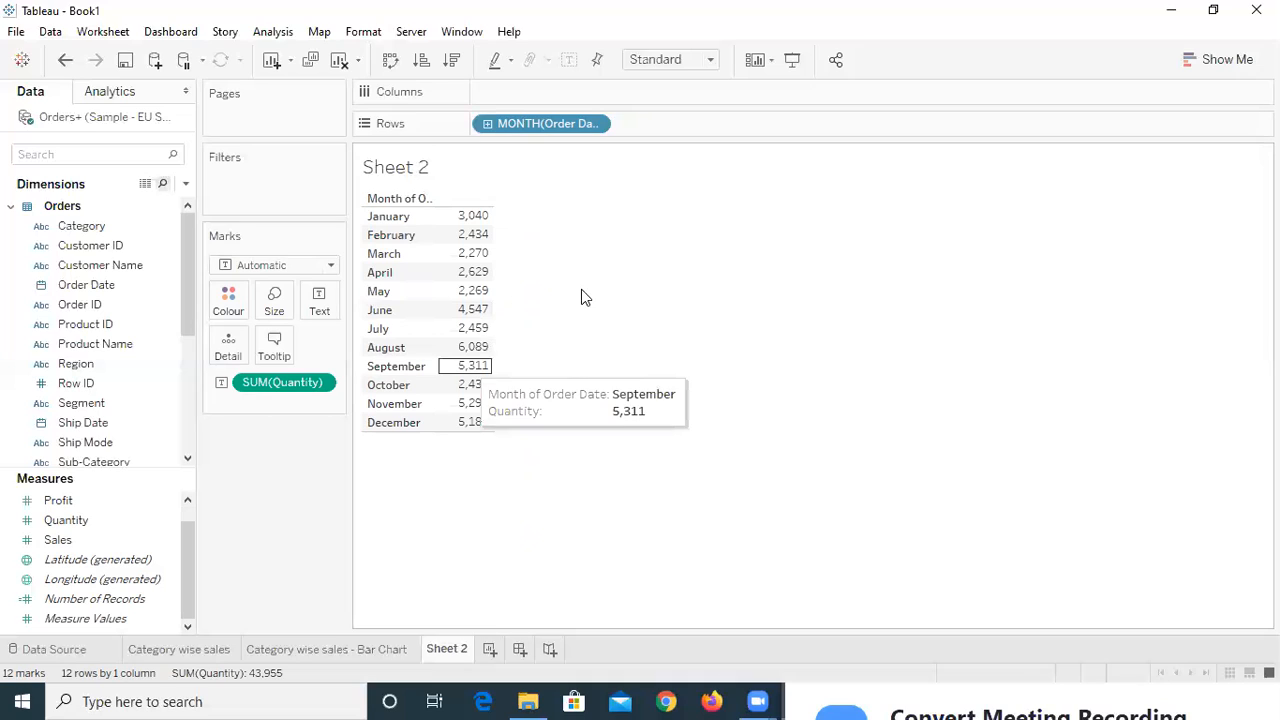
Try the Bar mark type and the horizontal bars chart for the monthly quantities, and undo the change
click(325, 270)
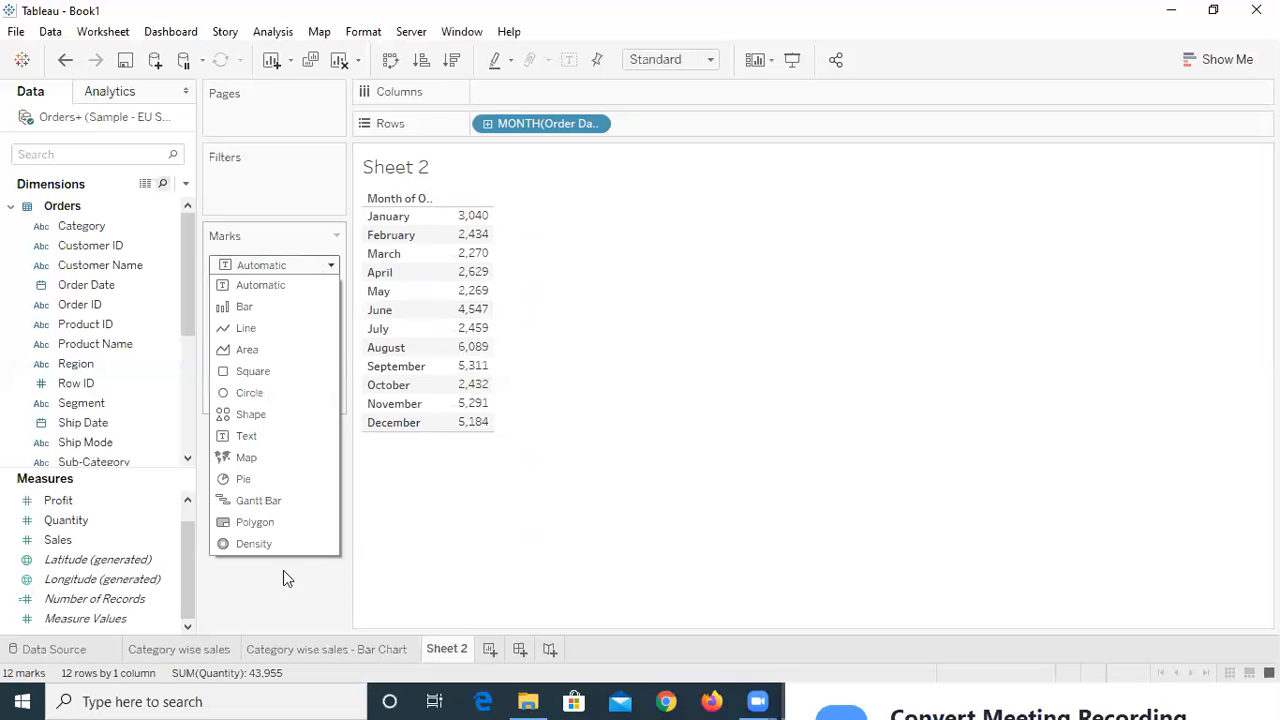
click(268, 314)
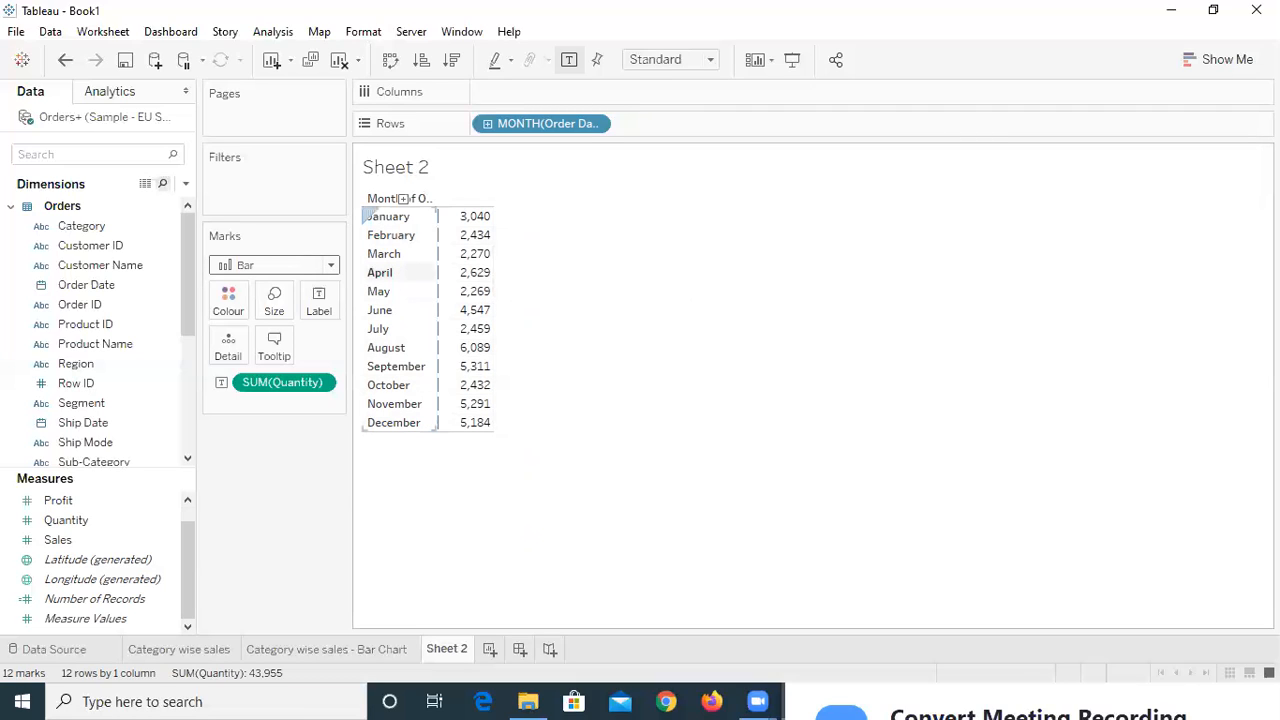
key(ctrl+1)
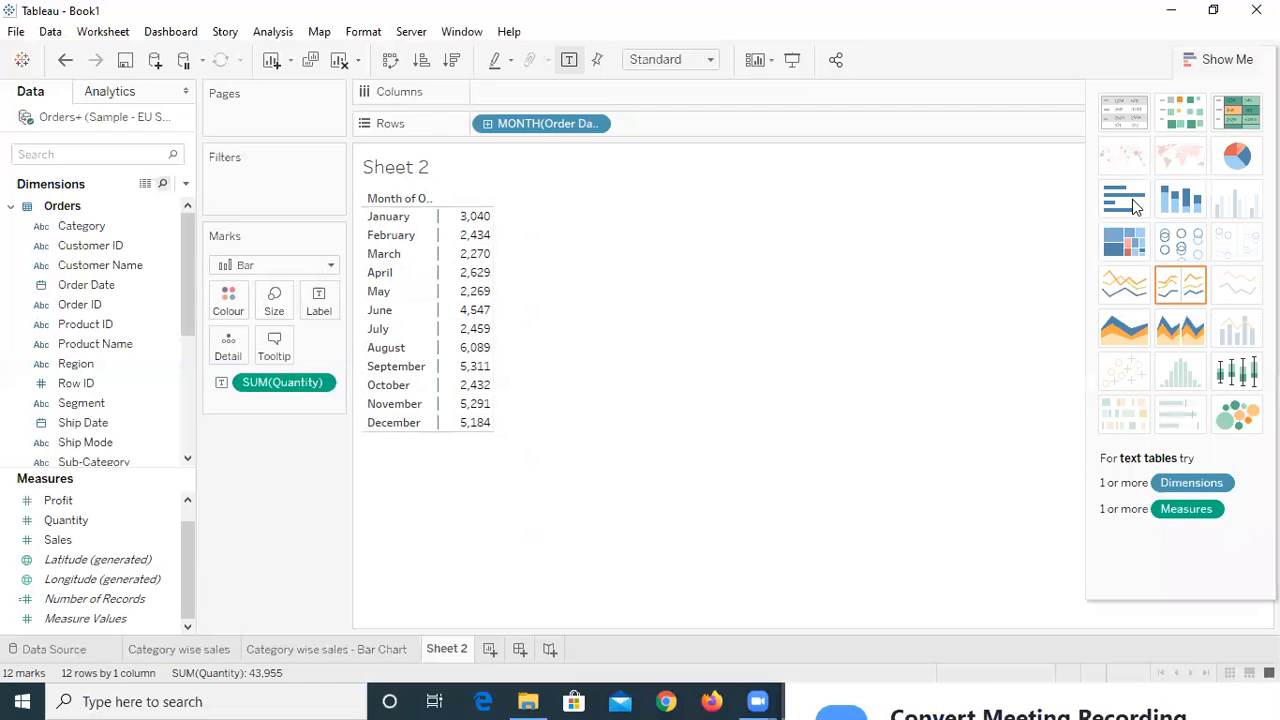
click(1135, 206)
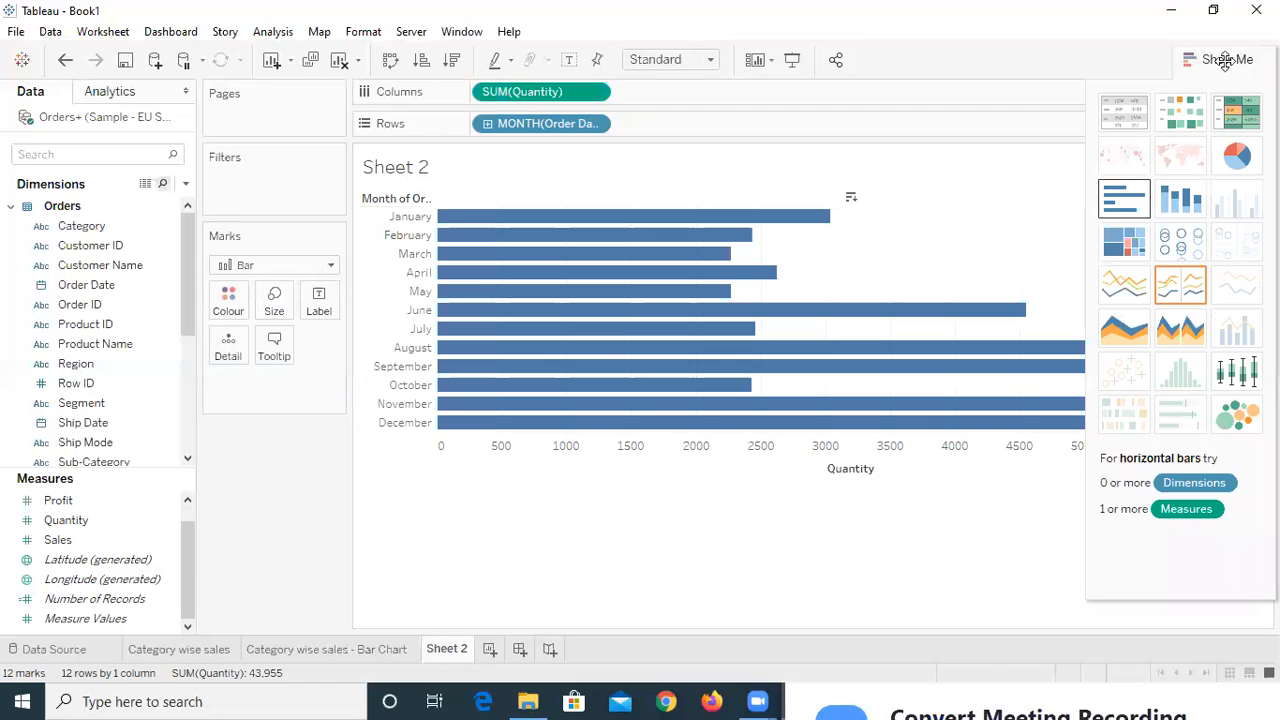
key(ctrl+1)
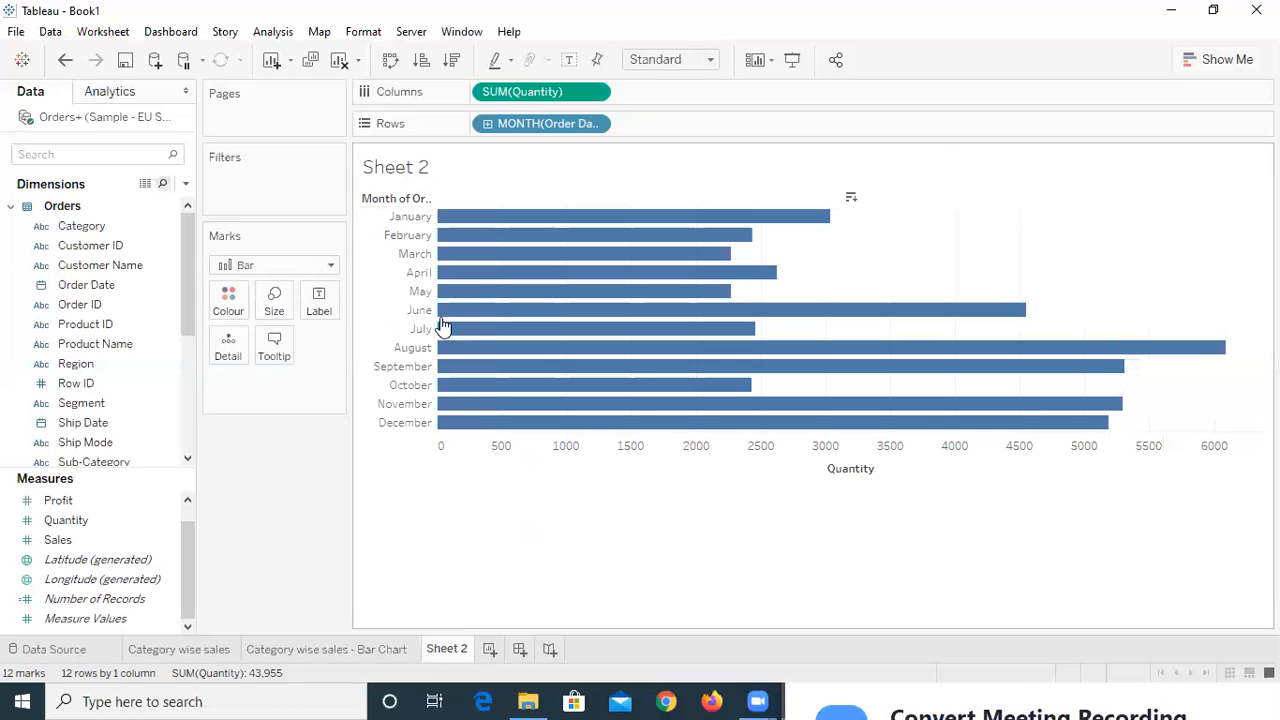
key(ctrl+z)
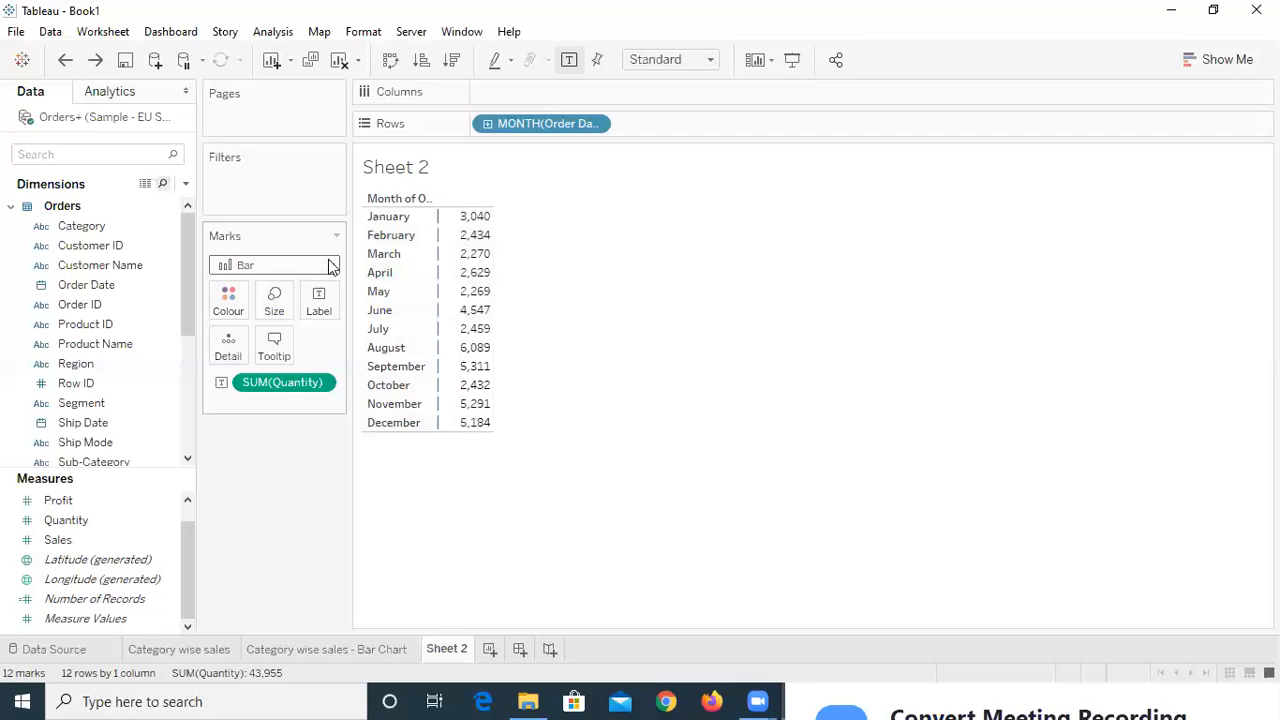
Set the mark type to Line and move the month of Order Date from Rows to Columns
click(331, 266)
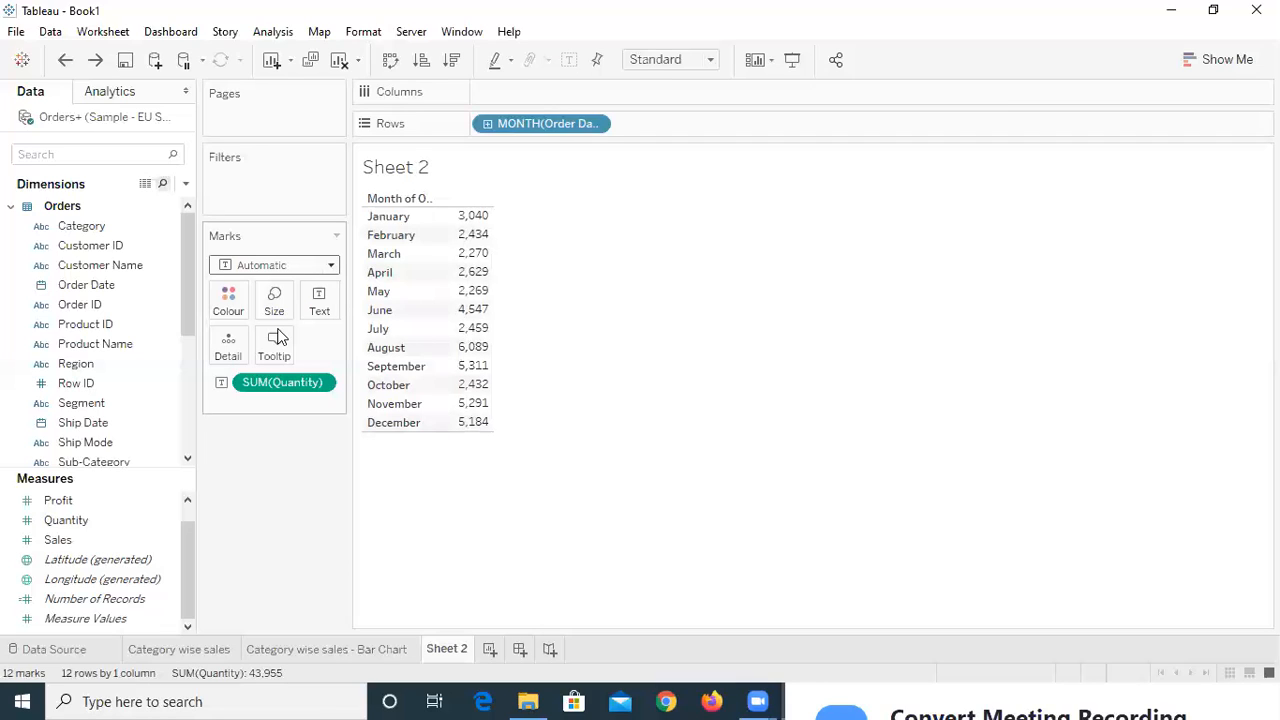
click(279, 330)
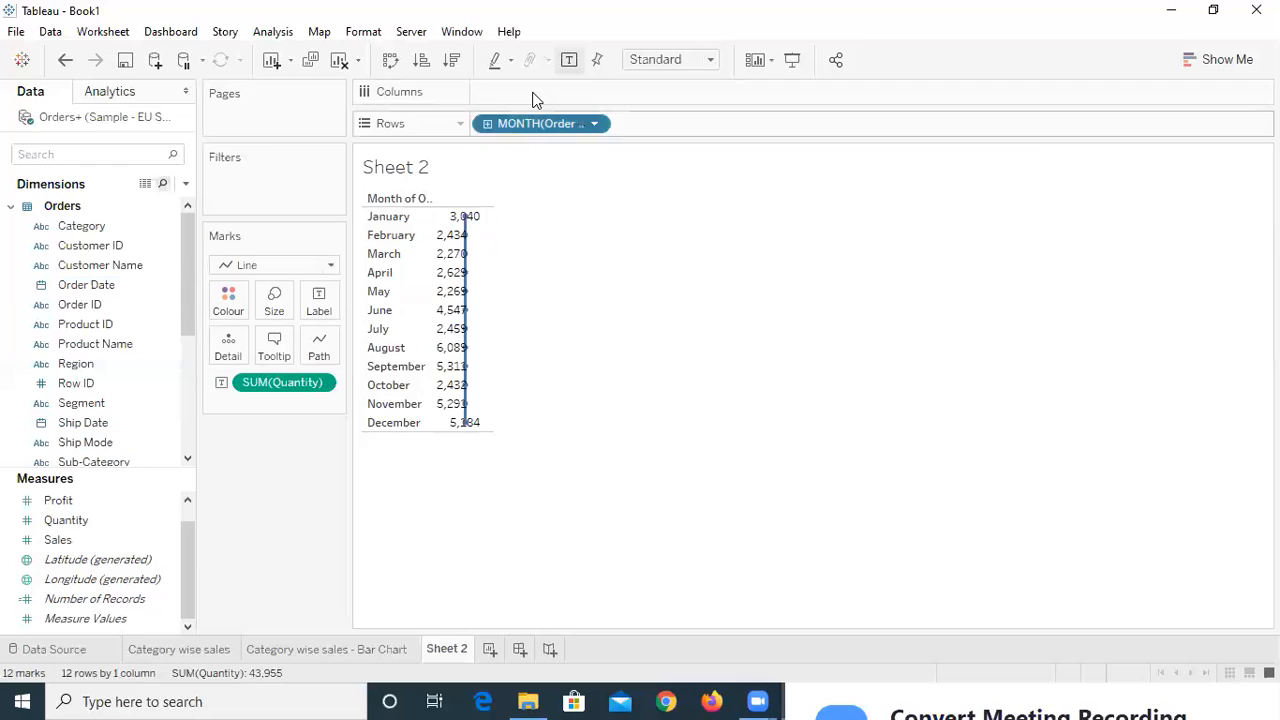
drag(533, 100, 535, 95)
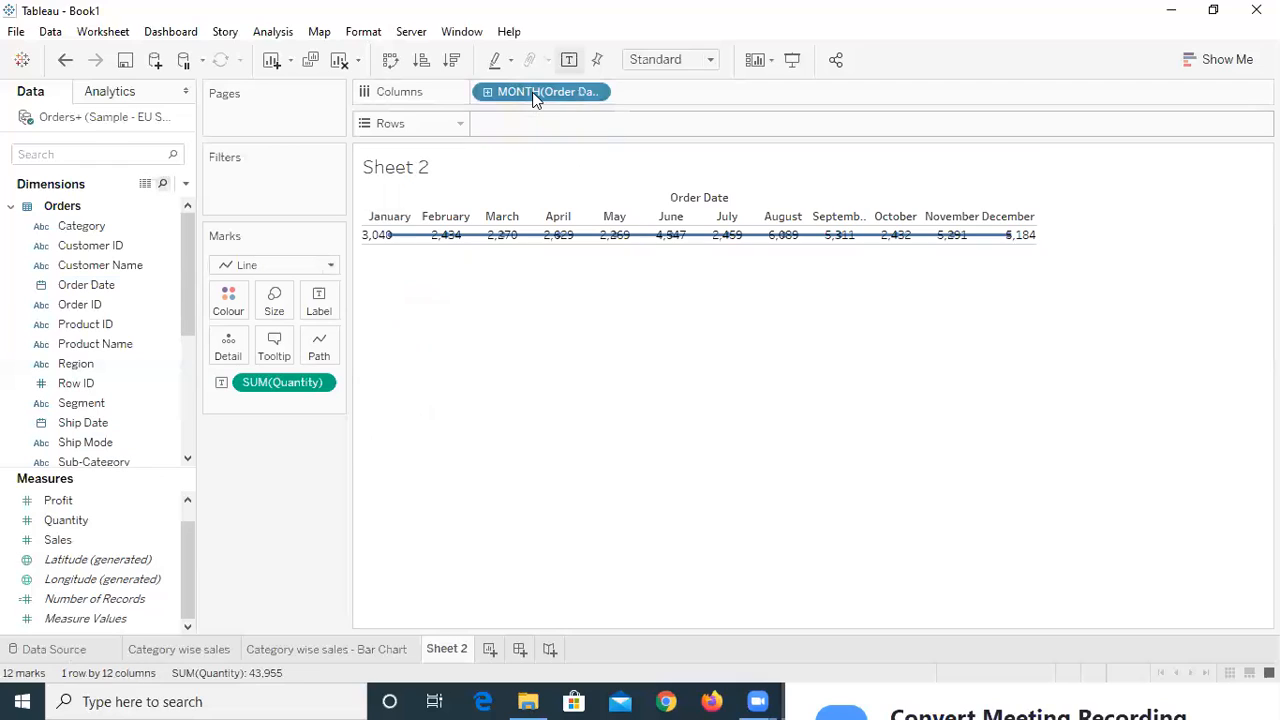
click(1217, 60)
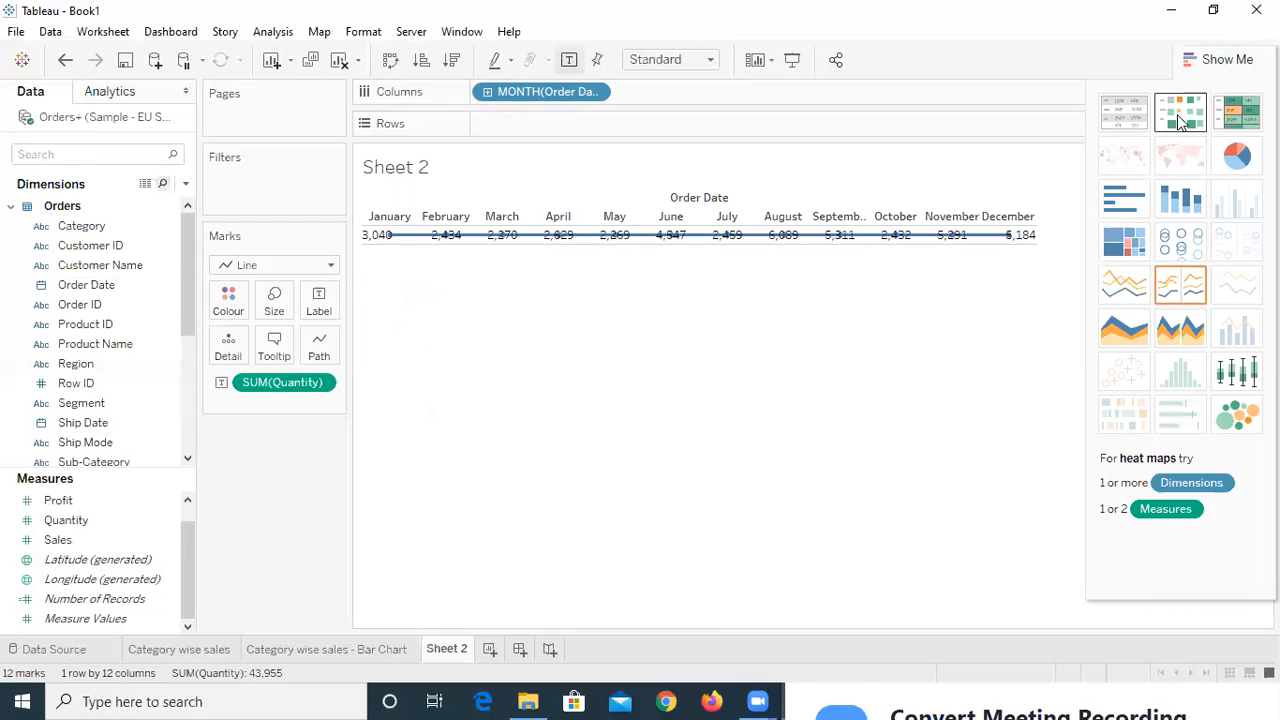
click(1222, 59)
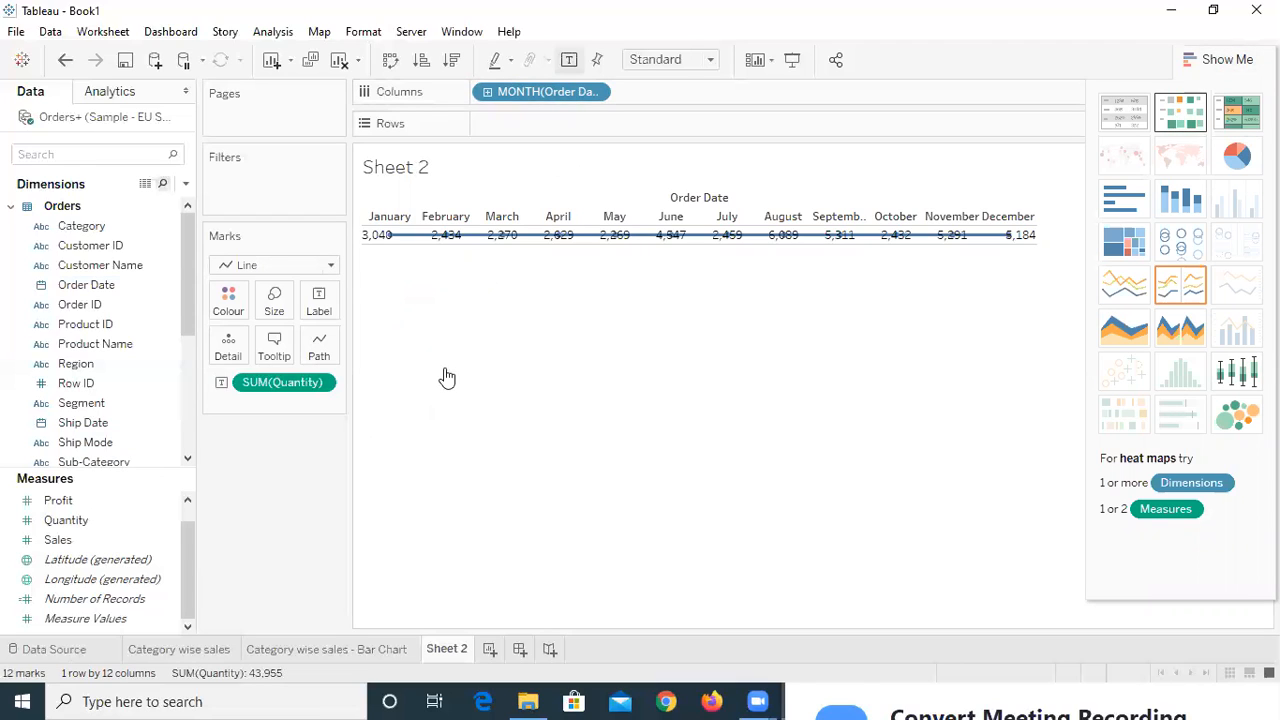
Try making the Quantity sum discrete, and return it to continuous
click(320, 384)
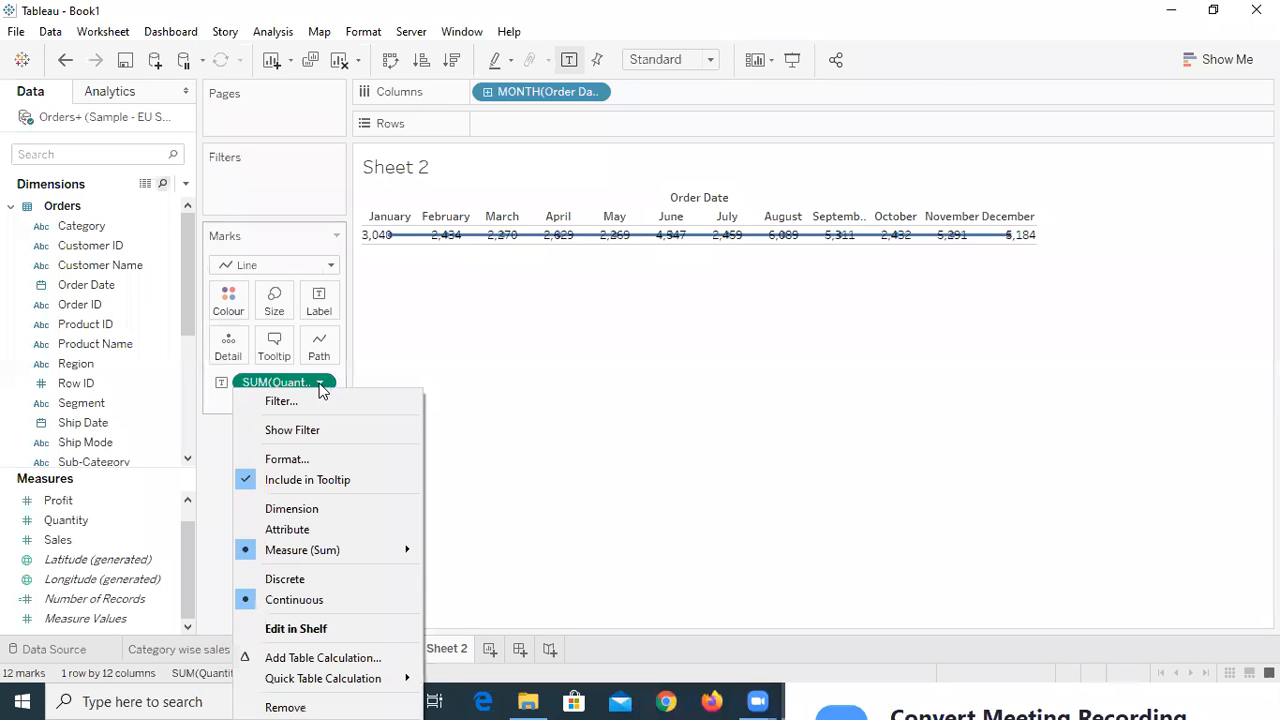
click(328, 579)
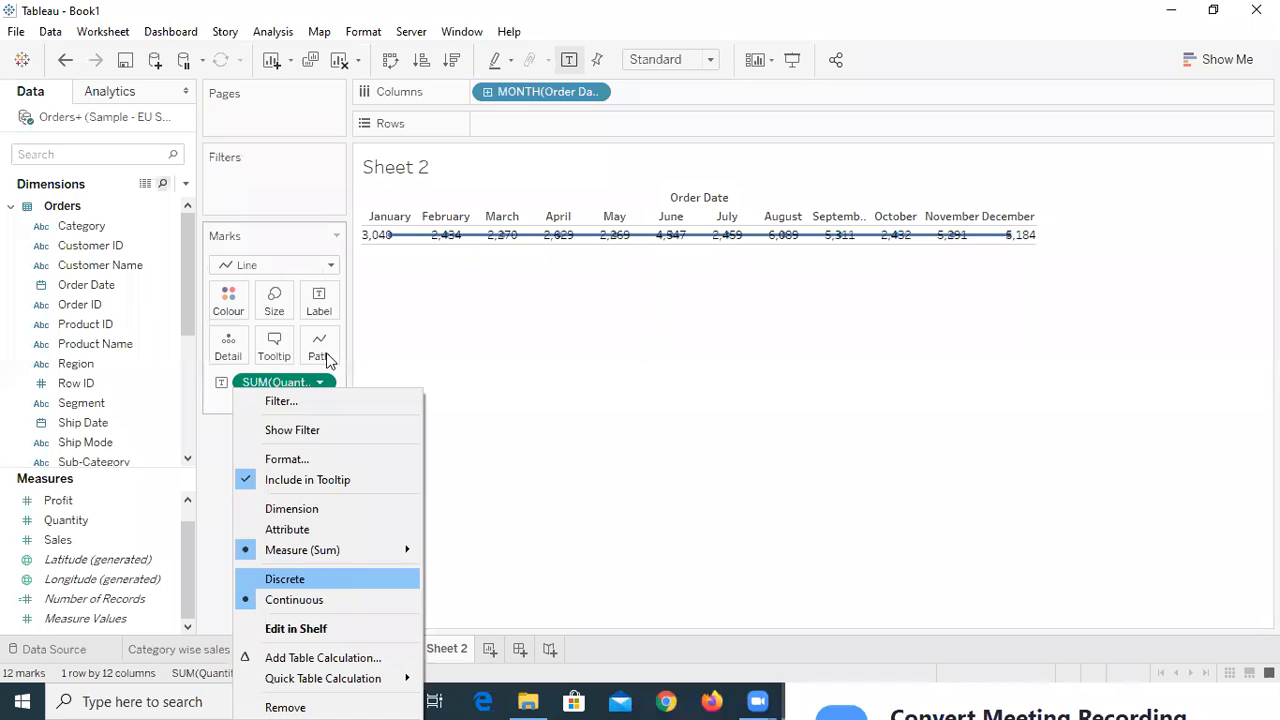
click(322, 388)
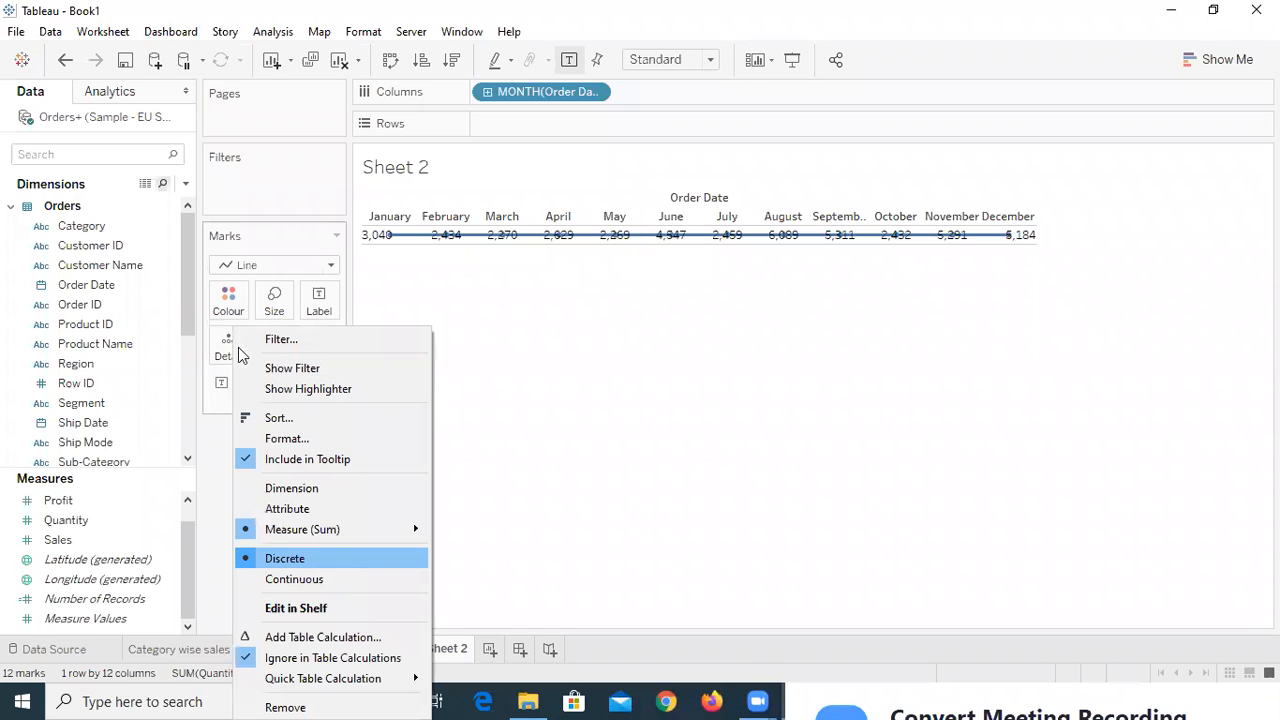
click(165, 281)
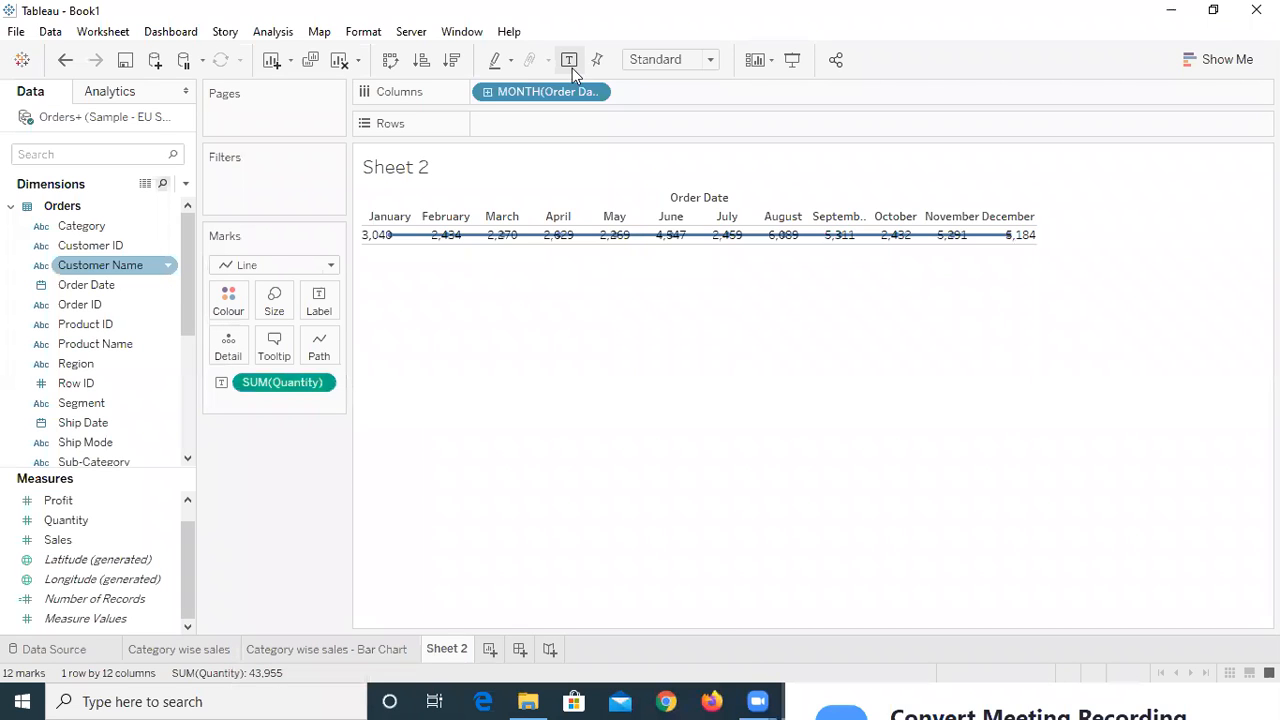
Convert the month of Order Date in Columns to continuous and view its measure options
drag(571, 109, 596, 100)
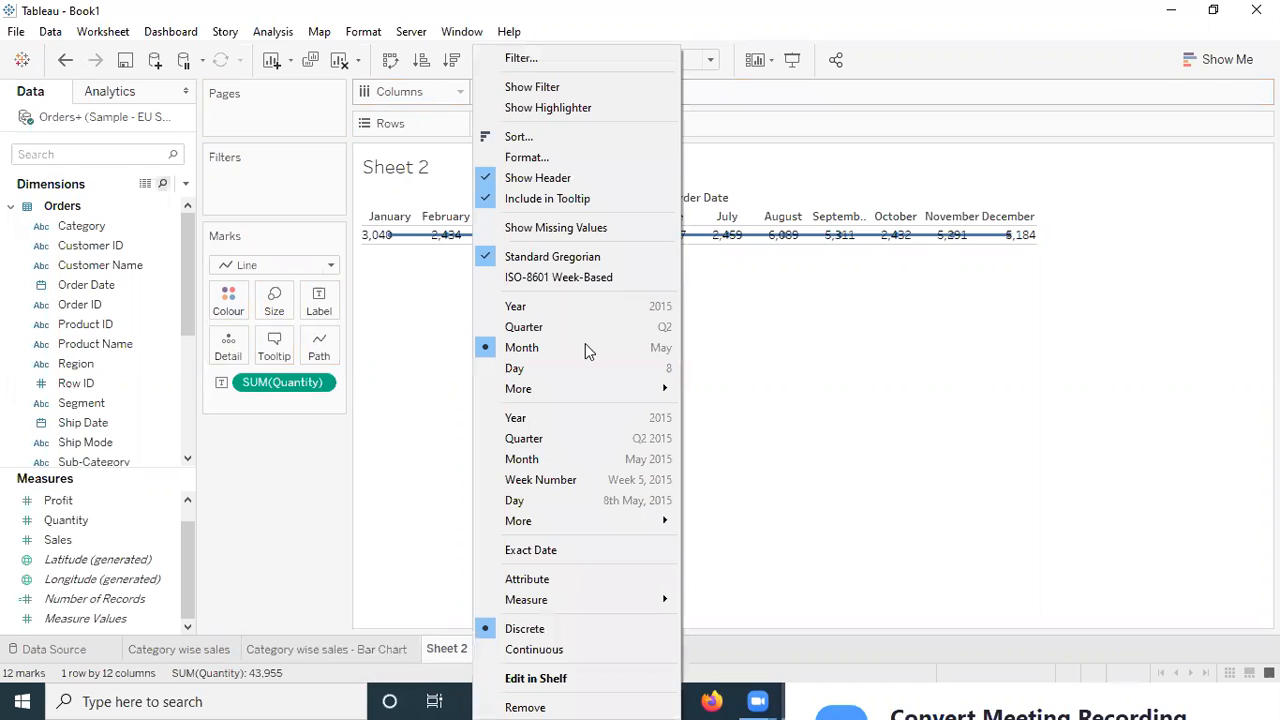
click(579, 649)
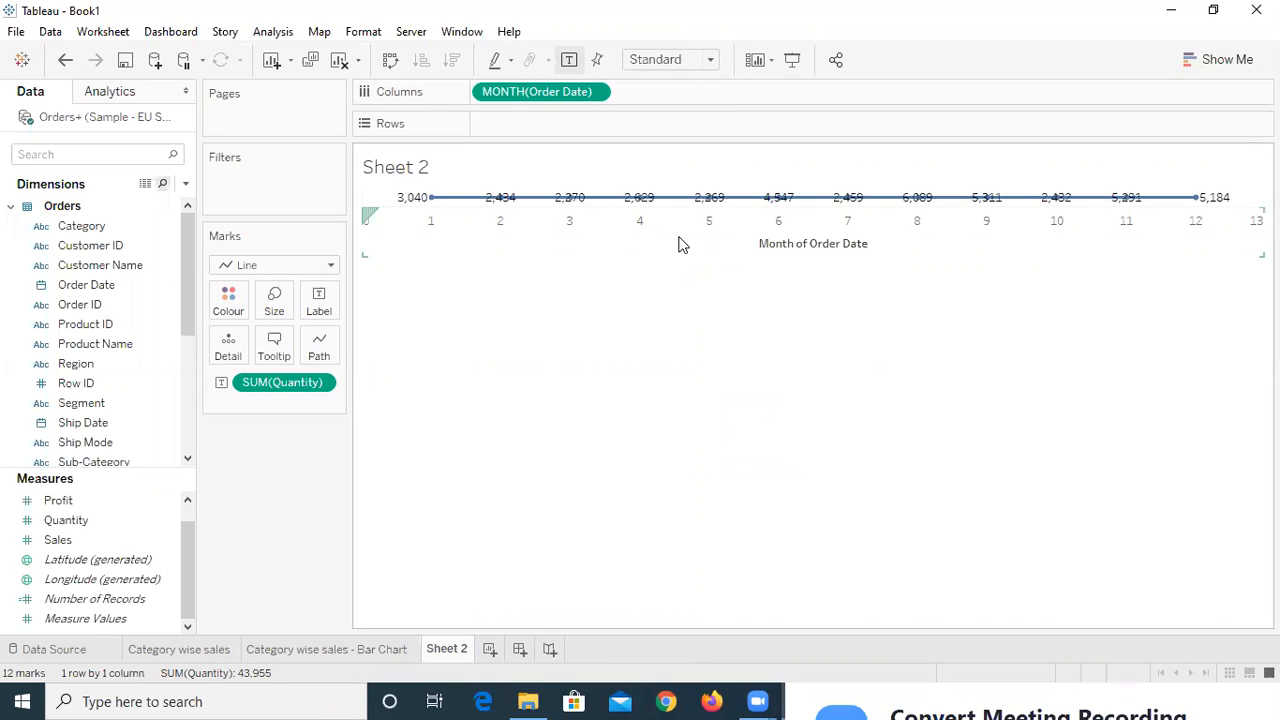
click(596, 93)
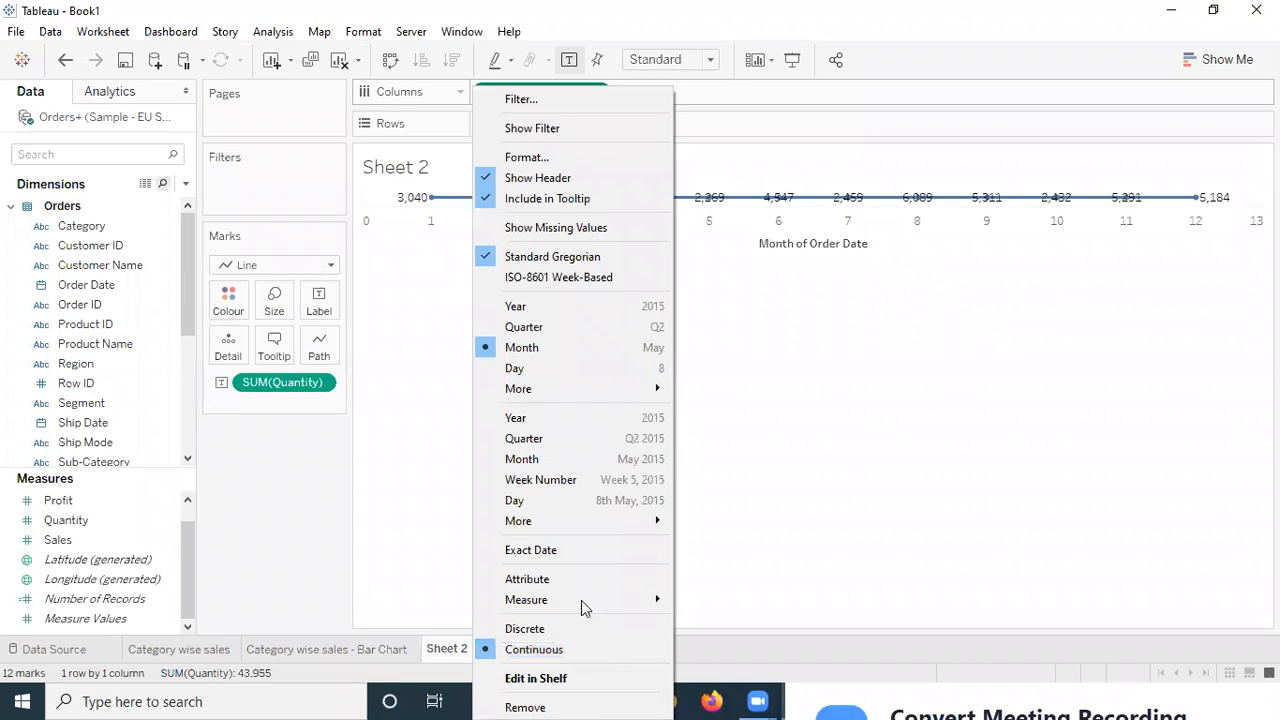
mouse_move(581, 600)
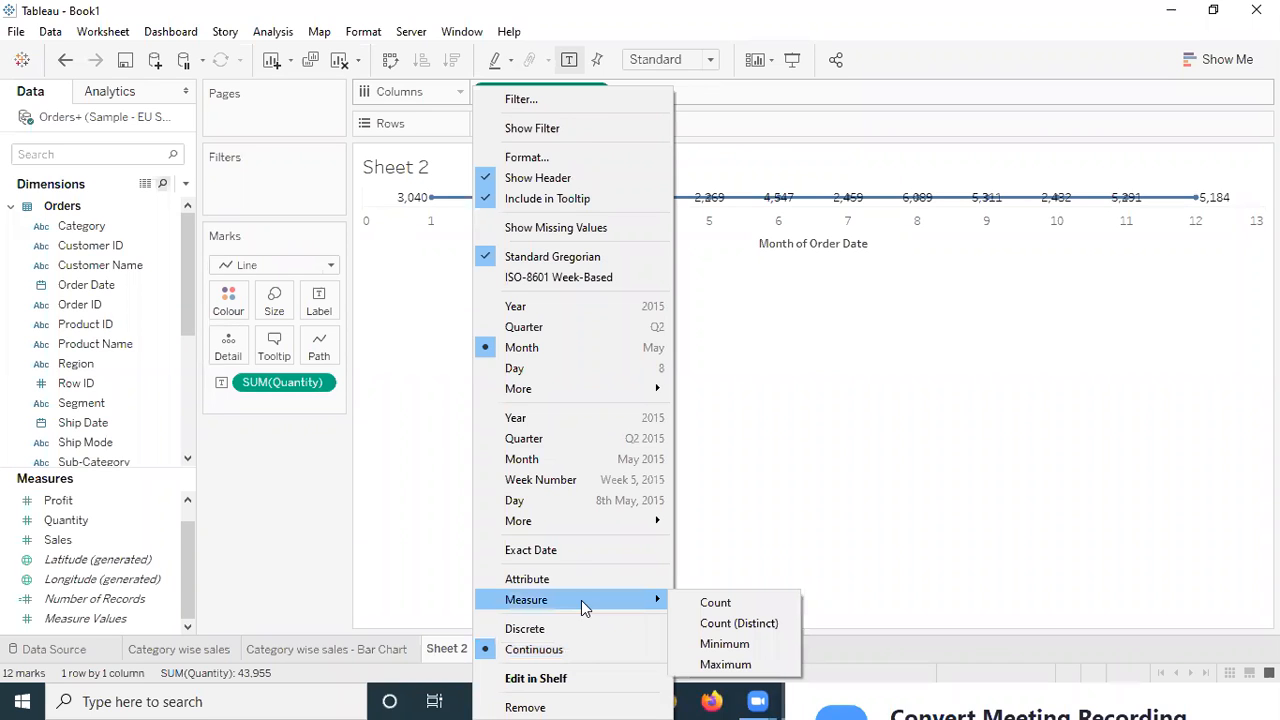
Clear the month of Order Date and the Quantity sum from the sheet
click(288, 381)
drag(288, 381, 134, 414)
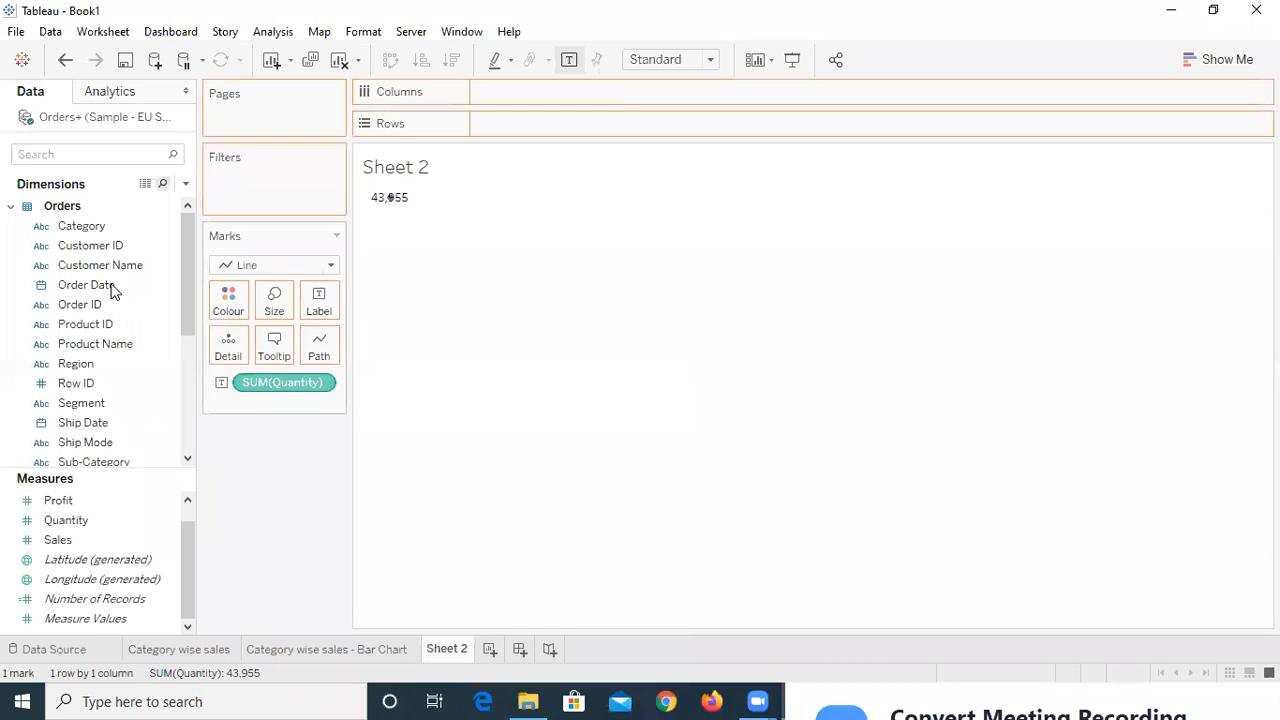
Place Order Date in Rows, expand it to year and quarter, and set the mark type to Automatic
drag(112, 290, 491, 133)
click(488, 124)
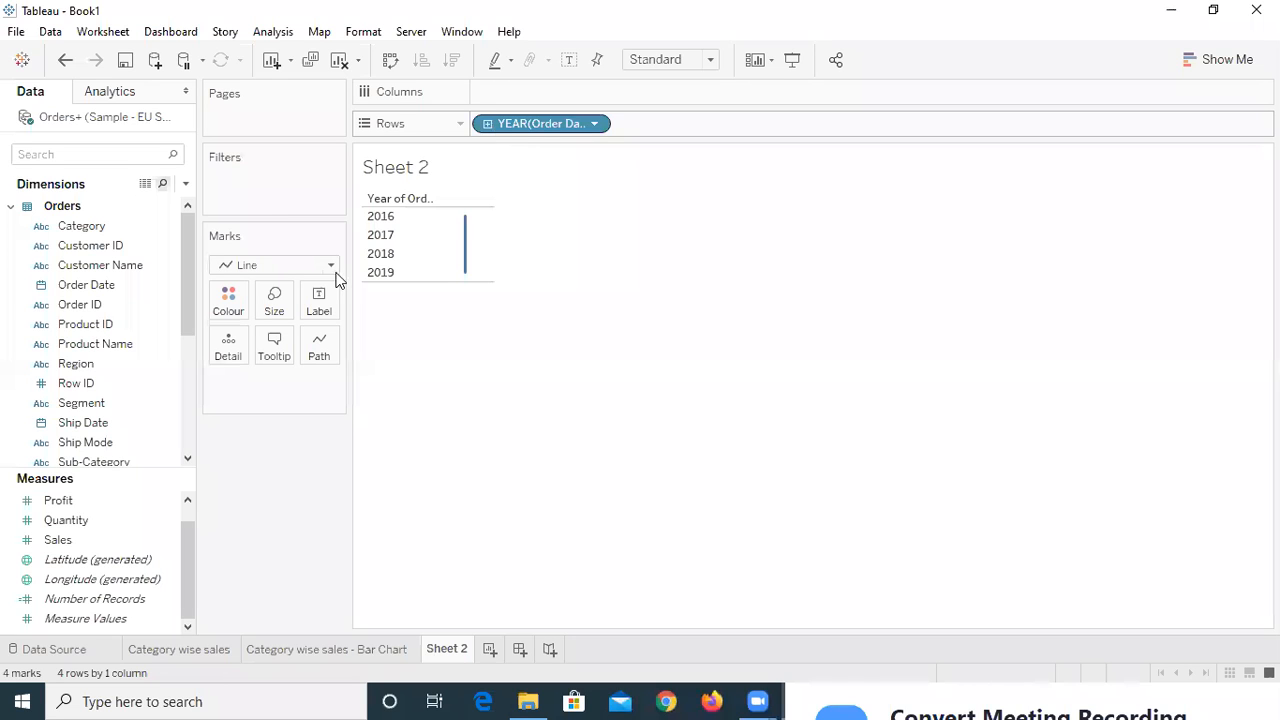
click(299, 266)
click(299, 286)
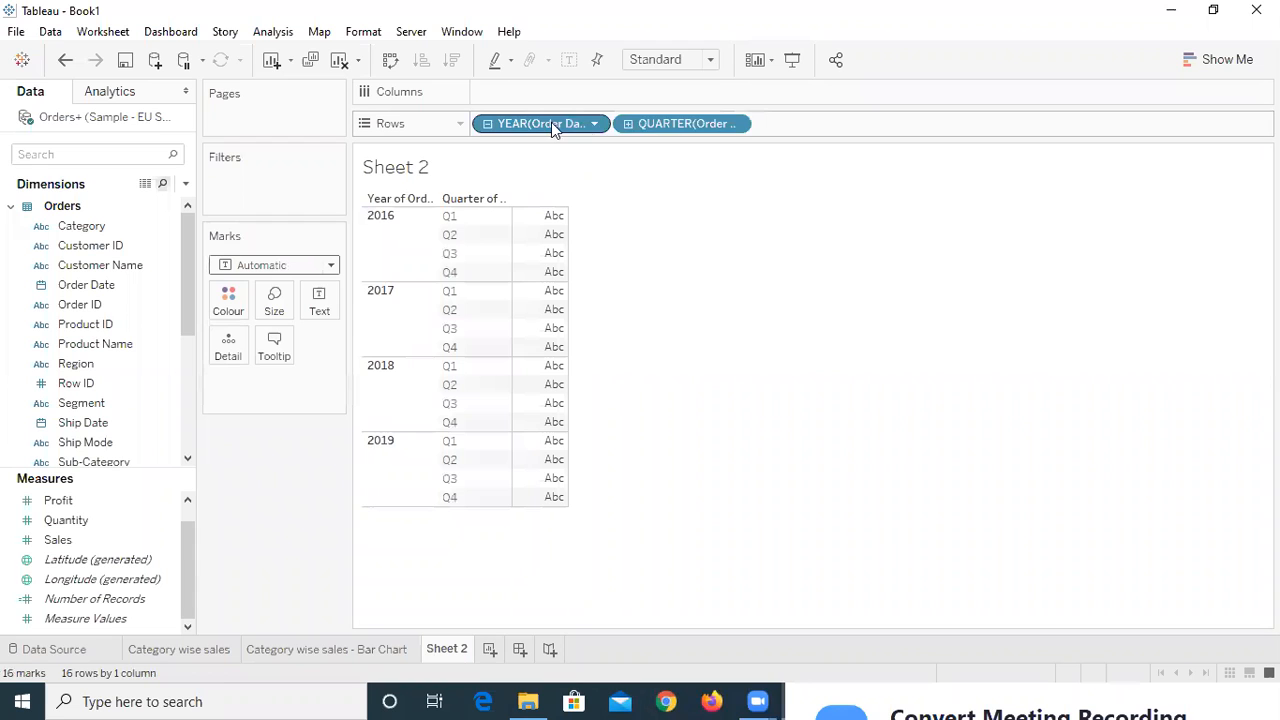
Expand Order Date in Rows down to month, and remove its year and quarter levels
click(628, 124)
click(566, 126)
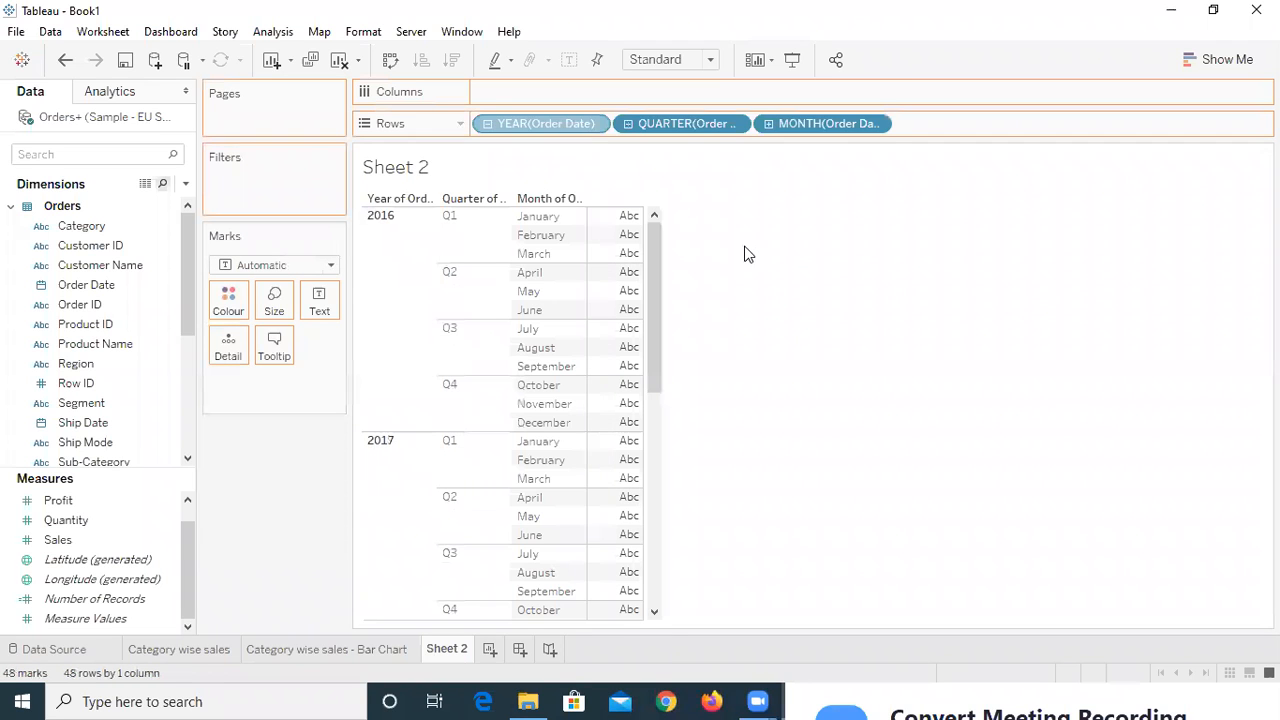
key(Delete)
click(603, 126)
key(Delete)
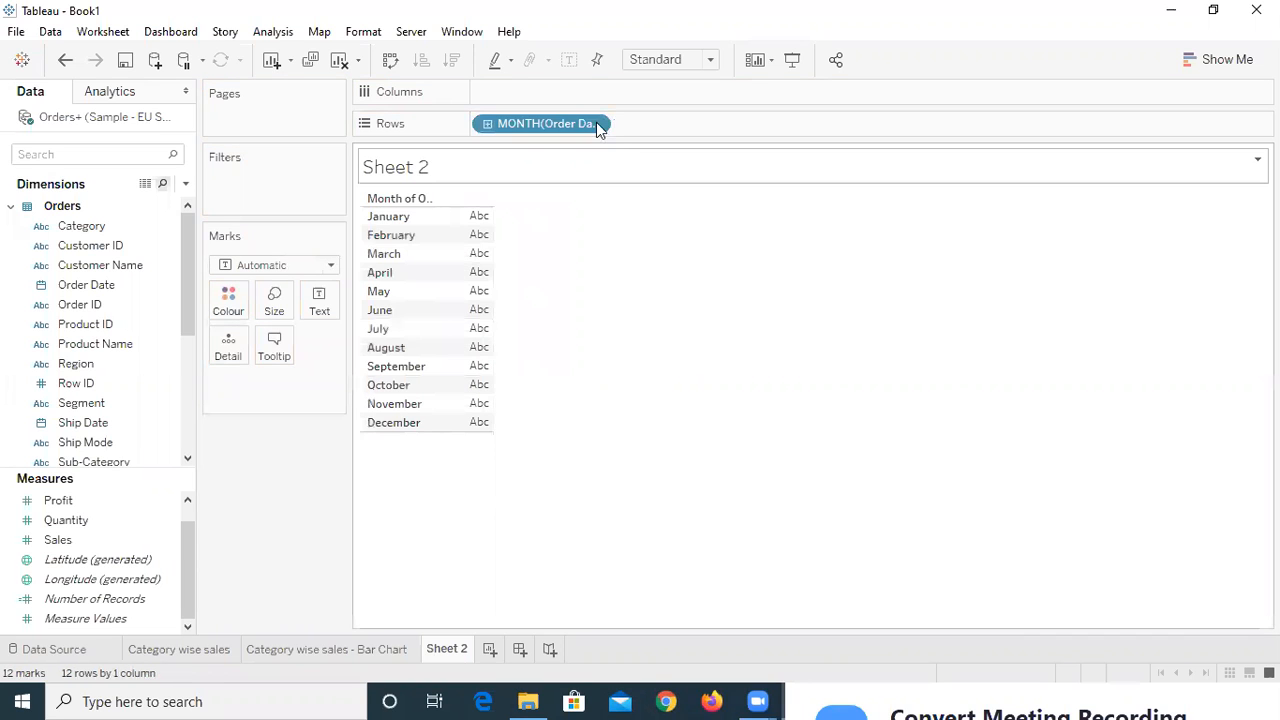
Add Quantity to Columns against the months of Order Date and set the mark type to Line
click(137, 440)
click(104, 525)
drag(239, 471, 564, 96)
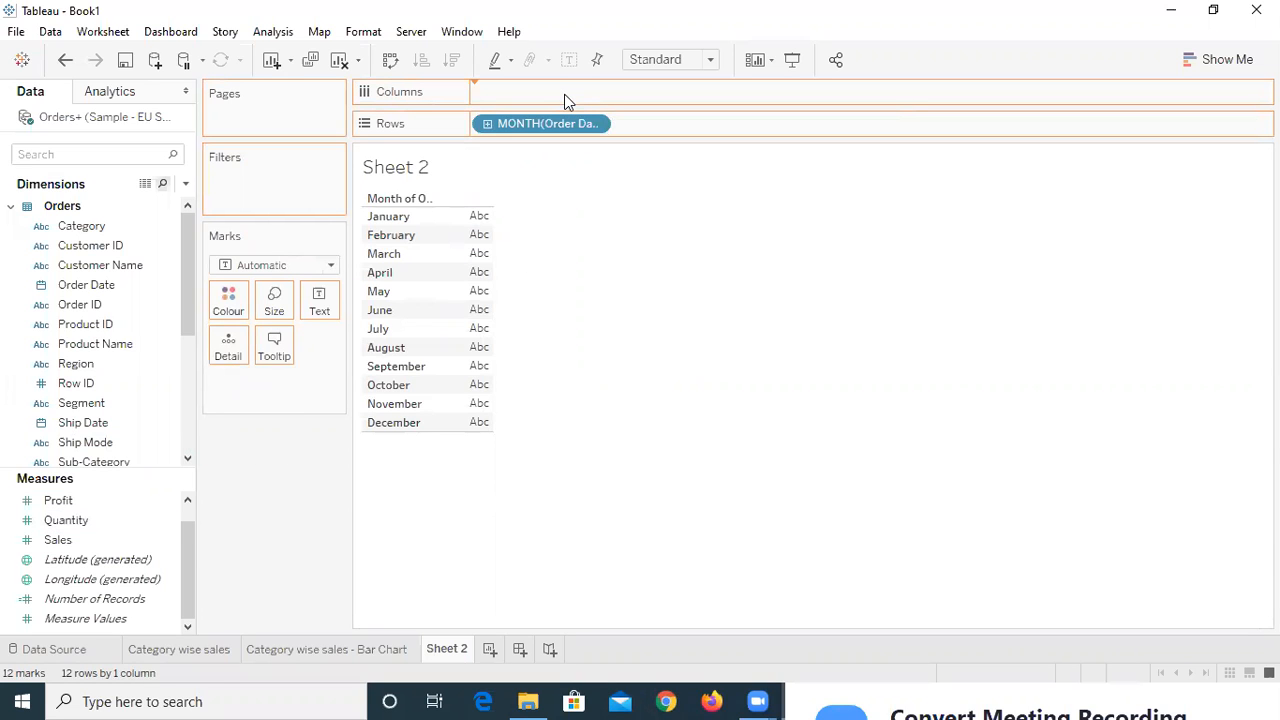
click(308, 268)
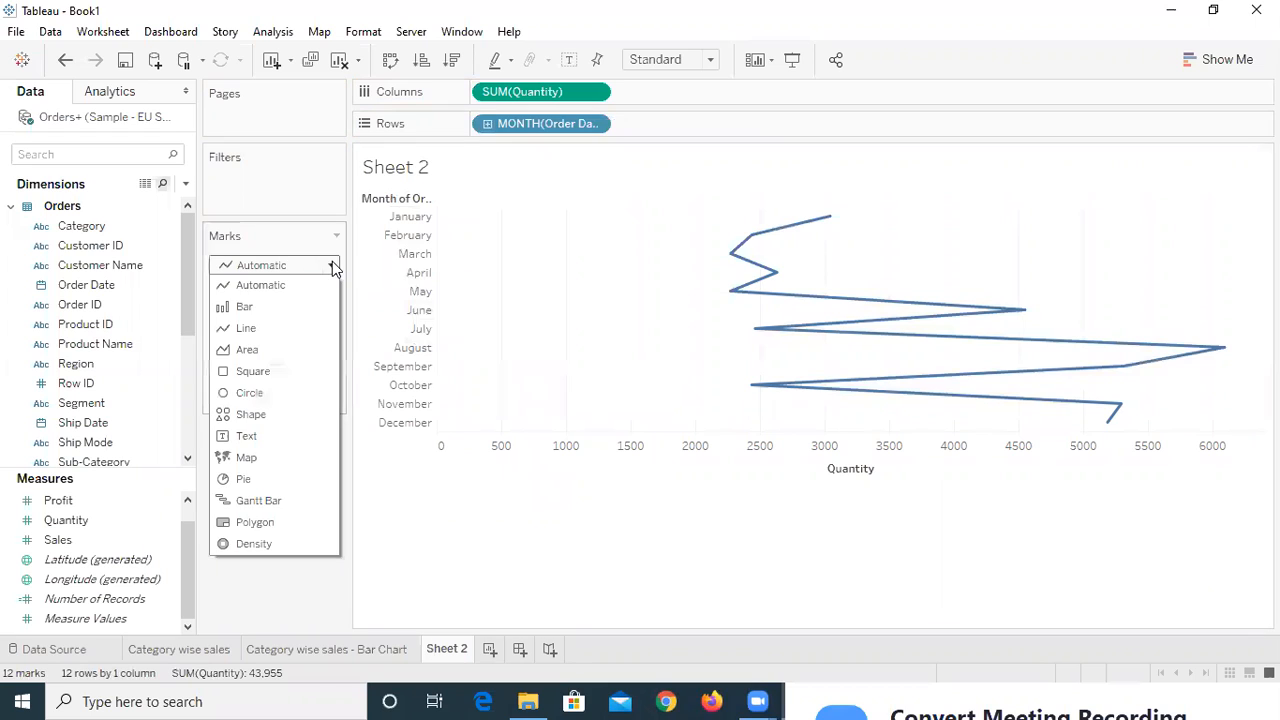
click(283, 330)
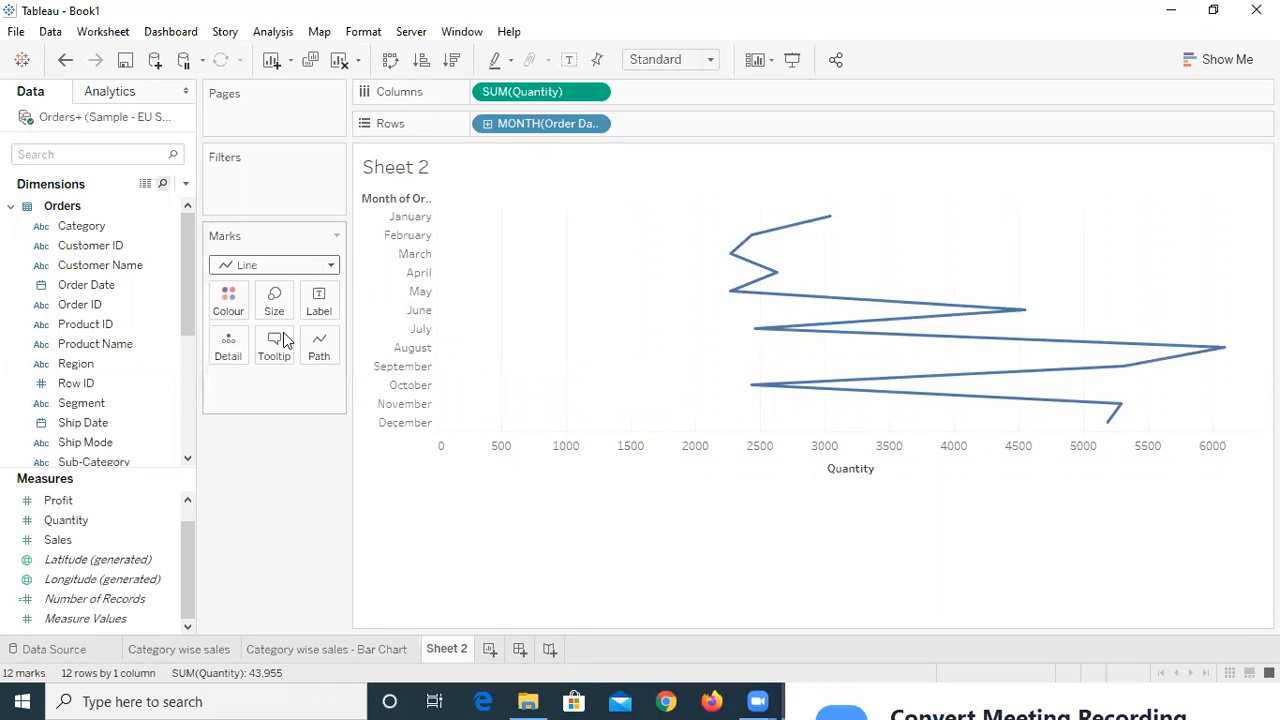
Convert the month of Order Date to continuous, with the month in Columns and the Quantity sum in Rows
click(597, 128)
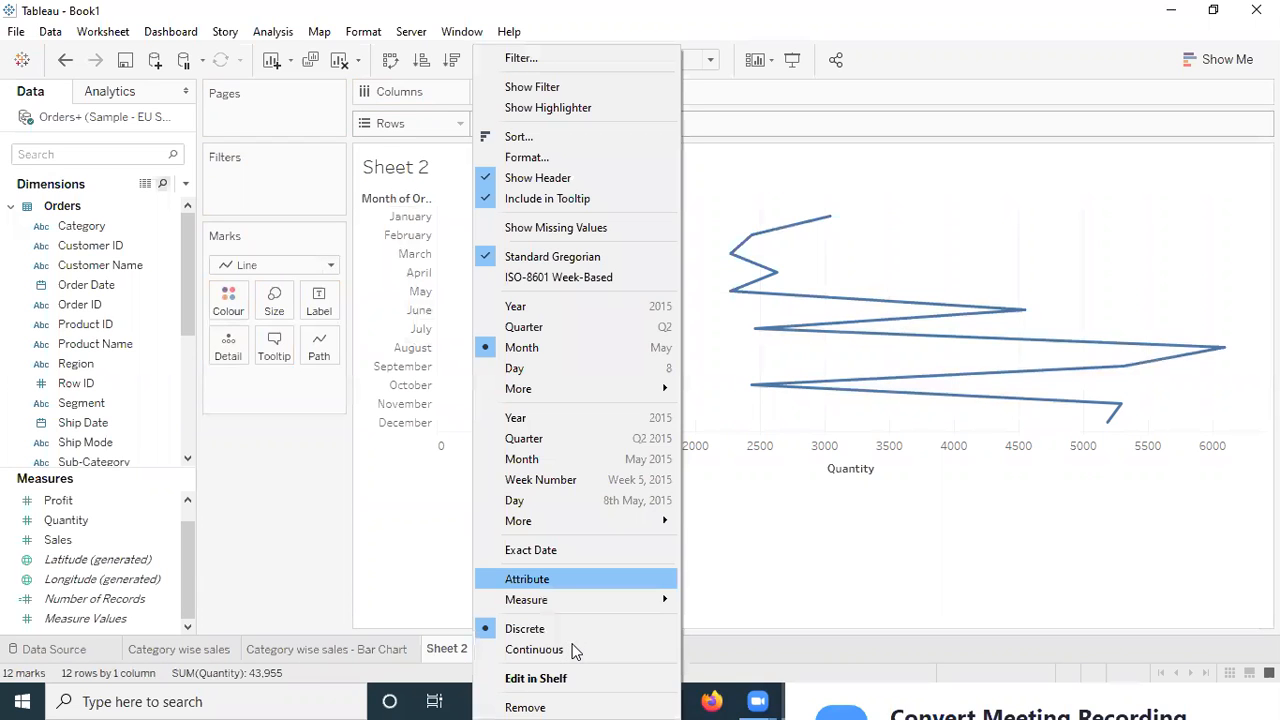
click(535, 649)
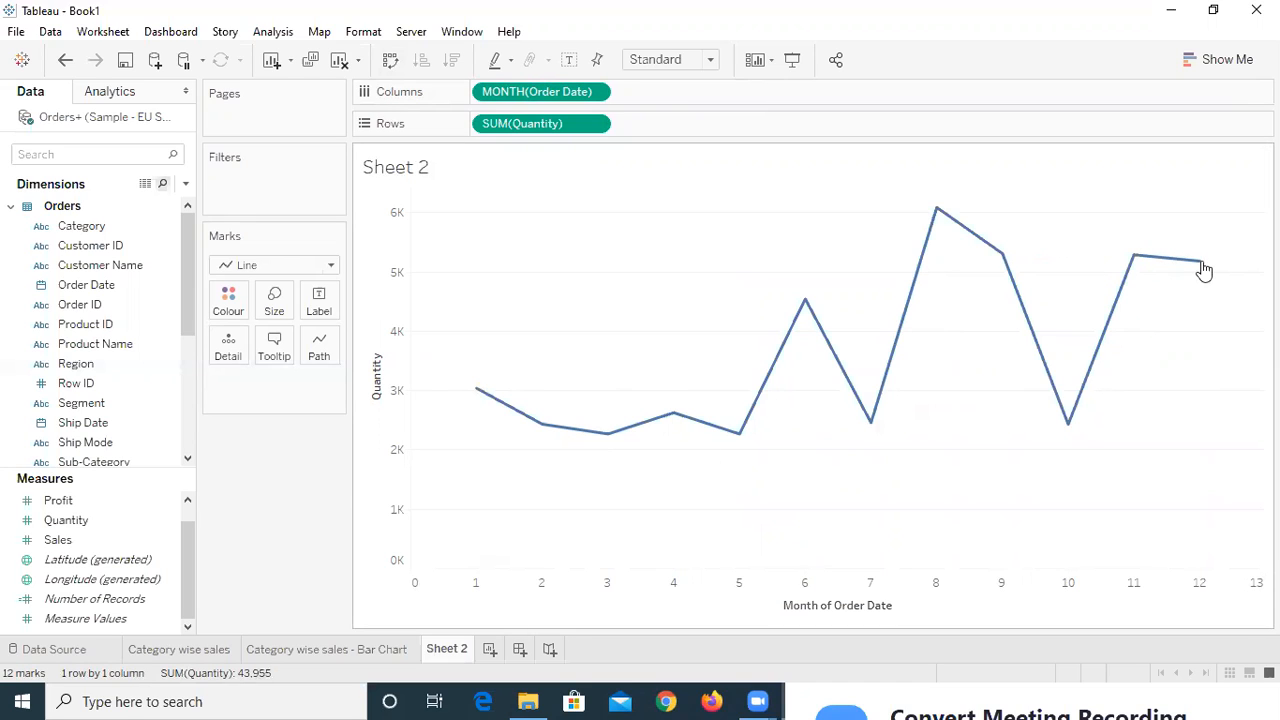
mouse_move(1203, 270)
mouse_move(596, 363)
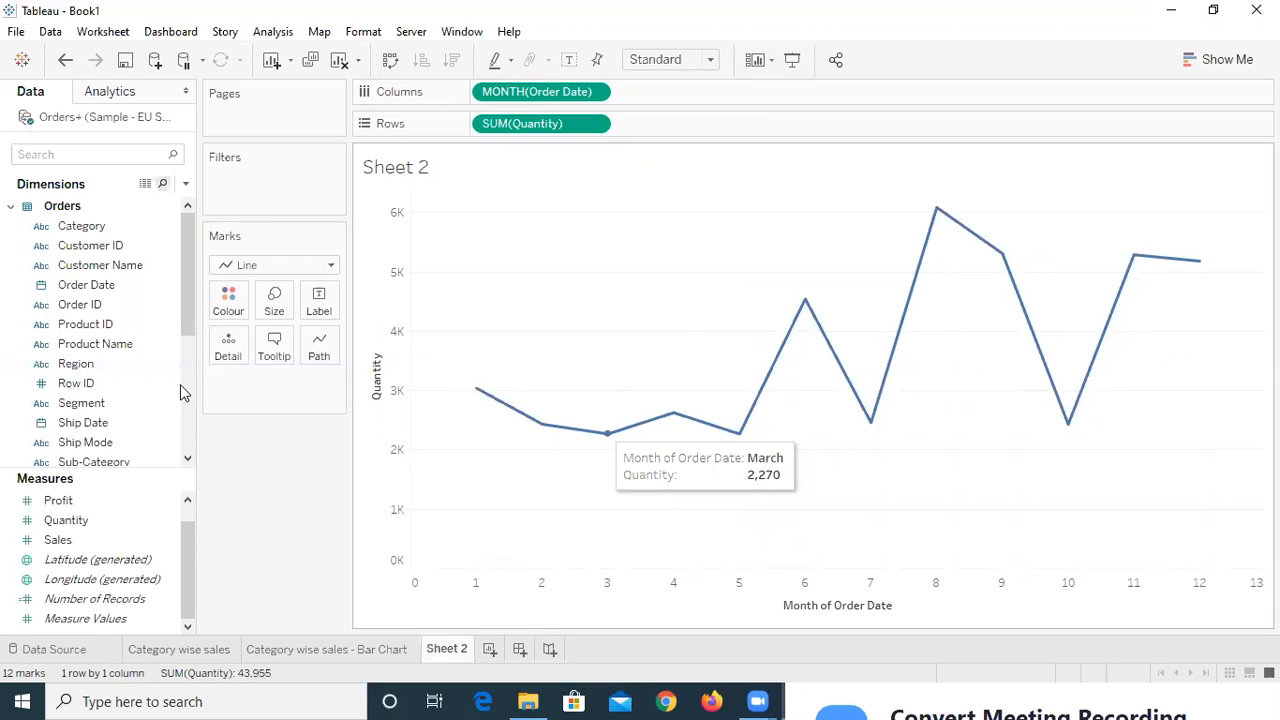
Label the points of the monthly line with Sales and inspect the tooltips of several months
click(107, 540)
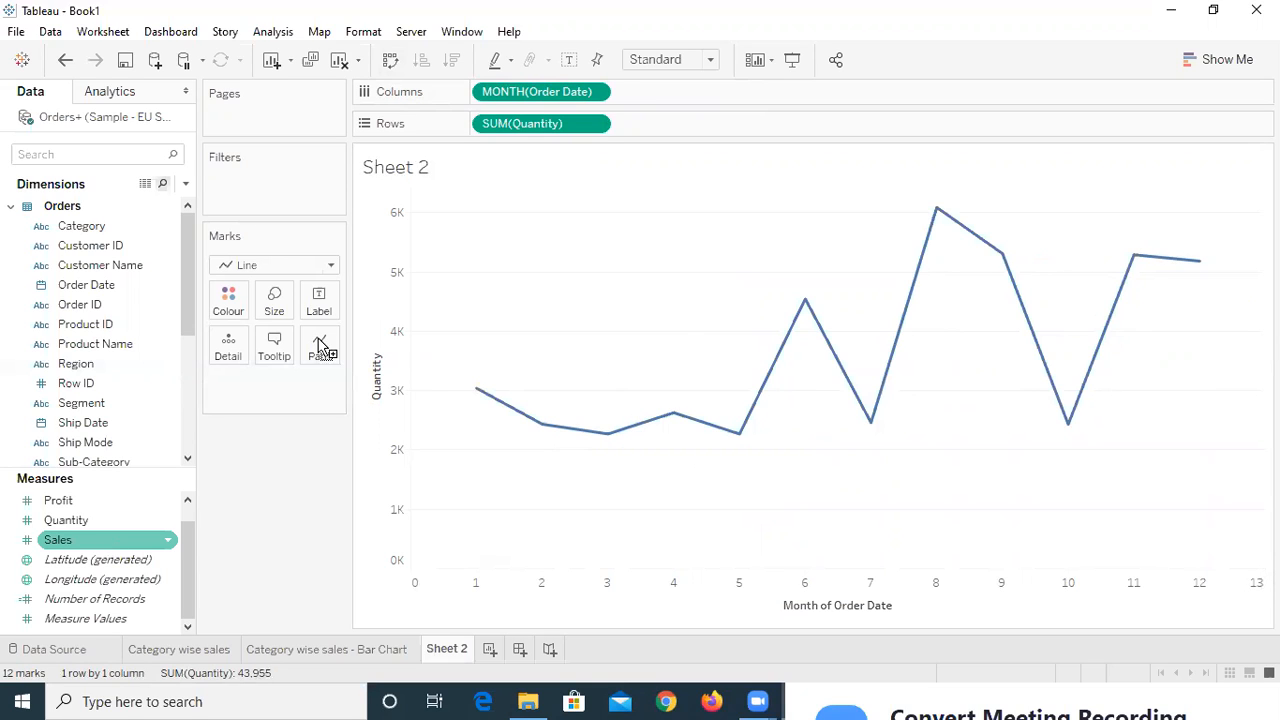
drag(112, 555, 617, 303)
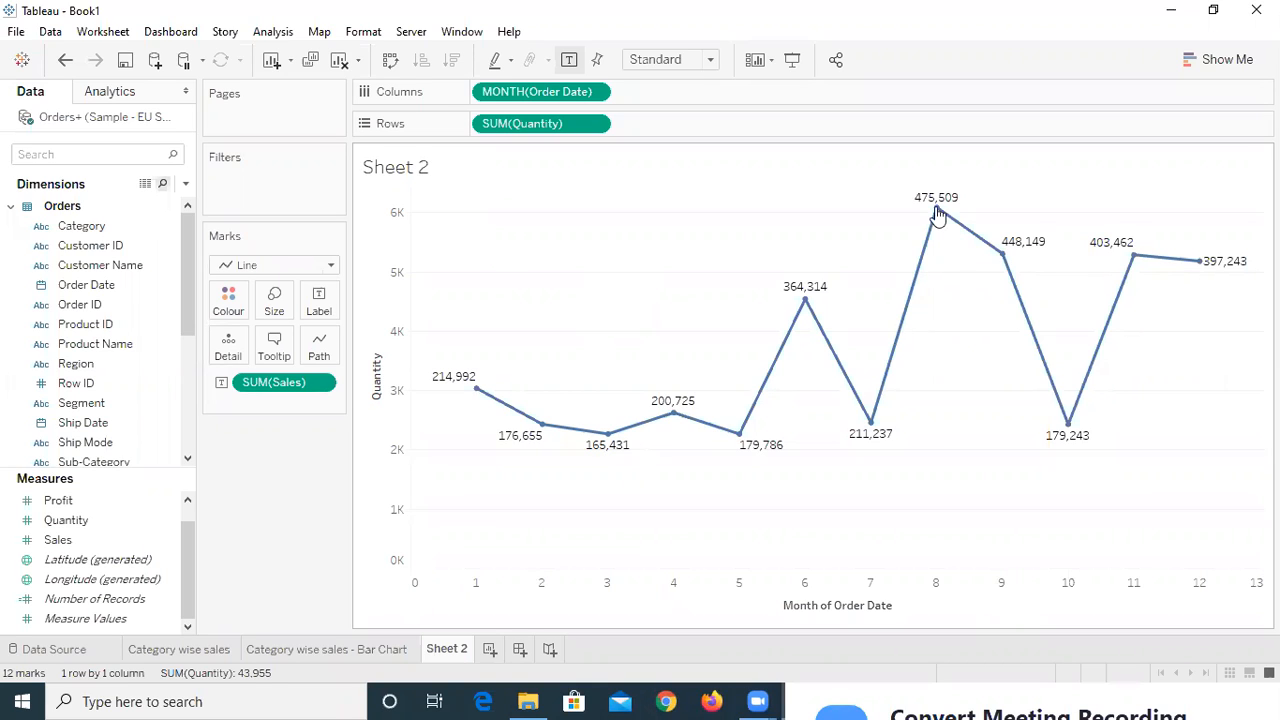
mouse_move(936, 215)
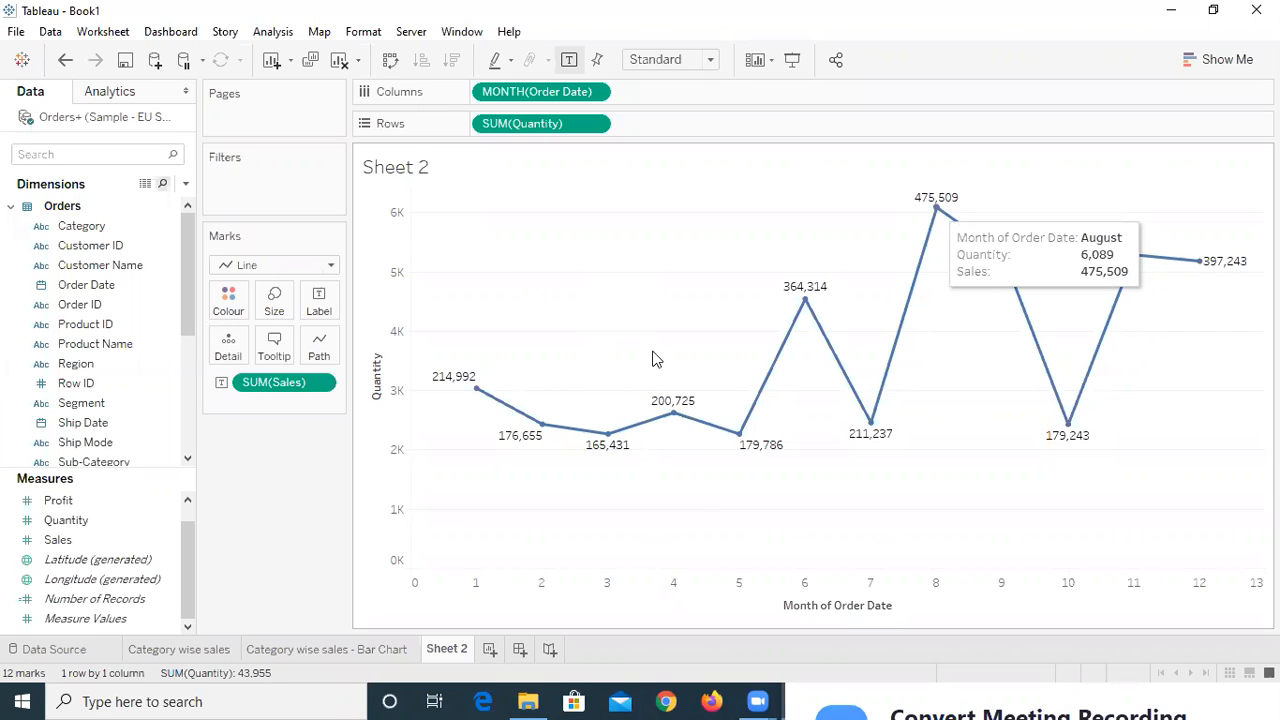
mouse_move(609, 437)
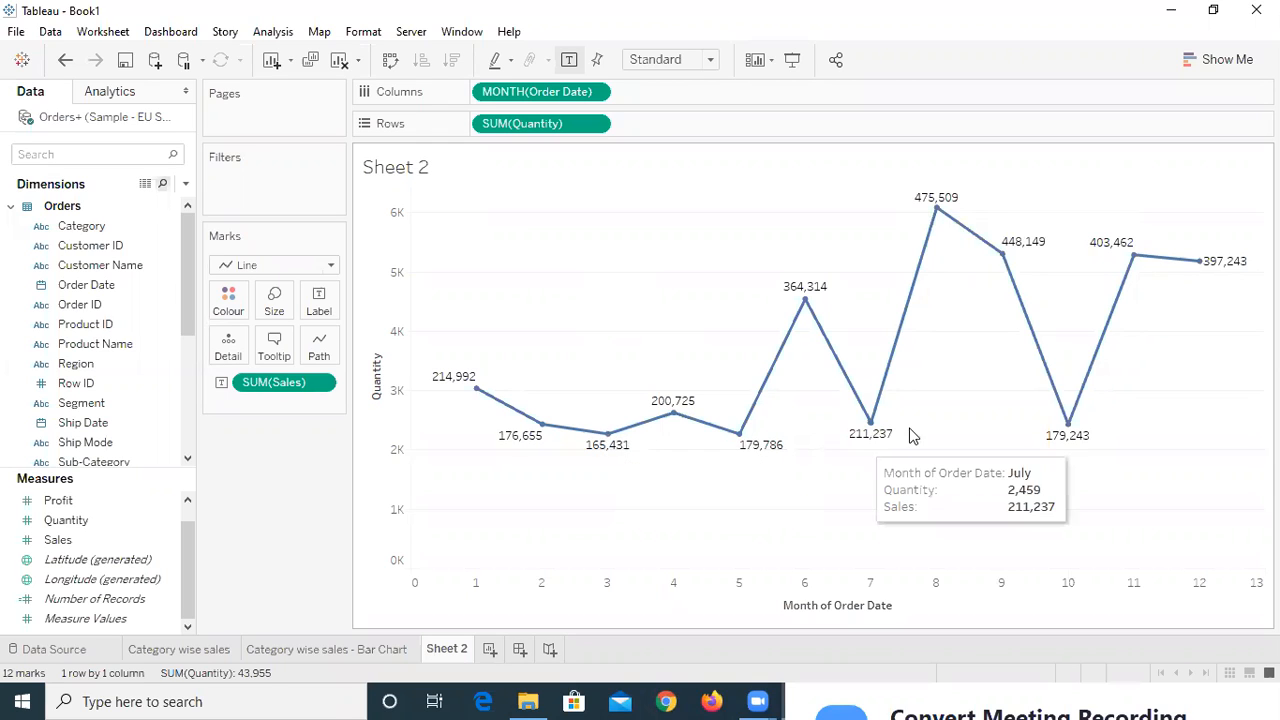
mouse_move(1068, 440)
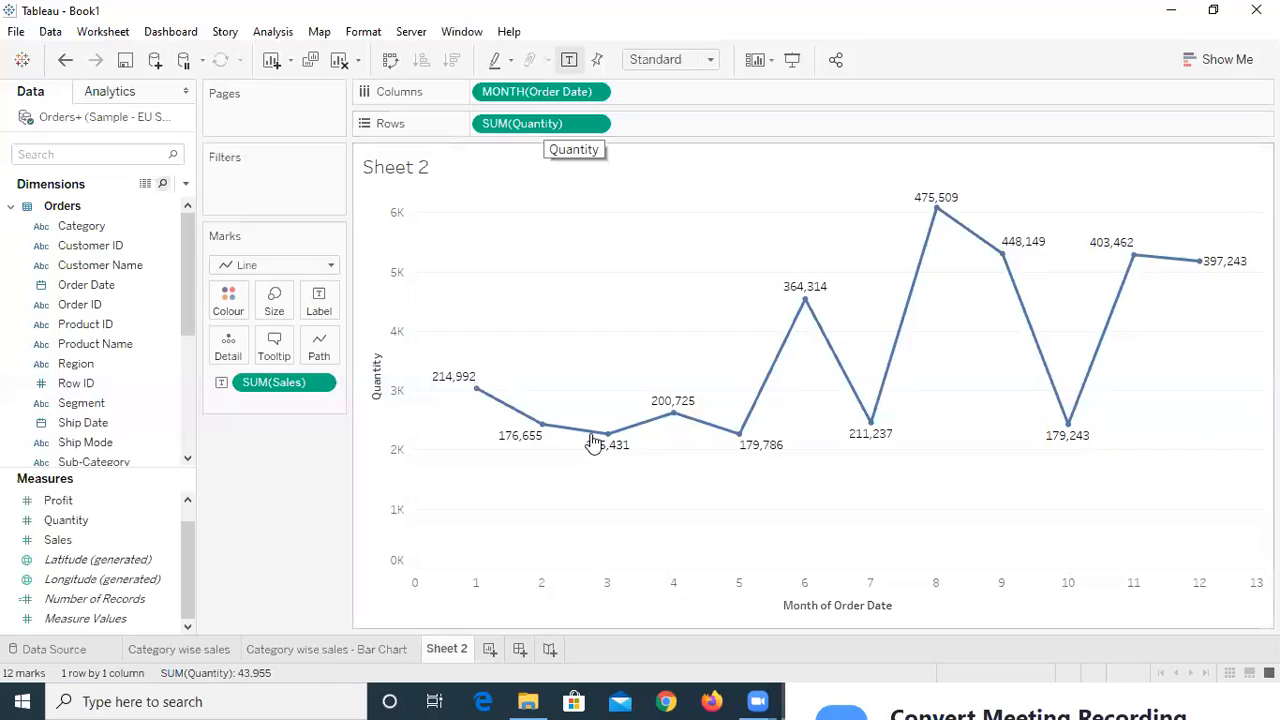
Rename the Sheet 2 worksheet as Line Chart by Month
double_click(446, 650)
text(Lin)
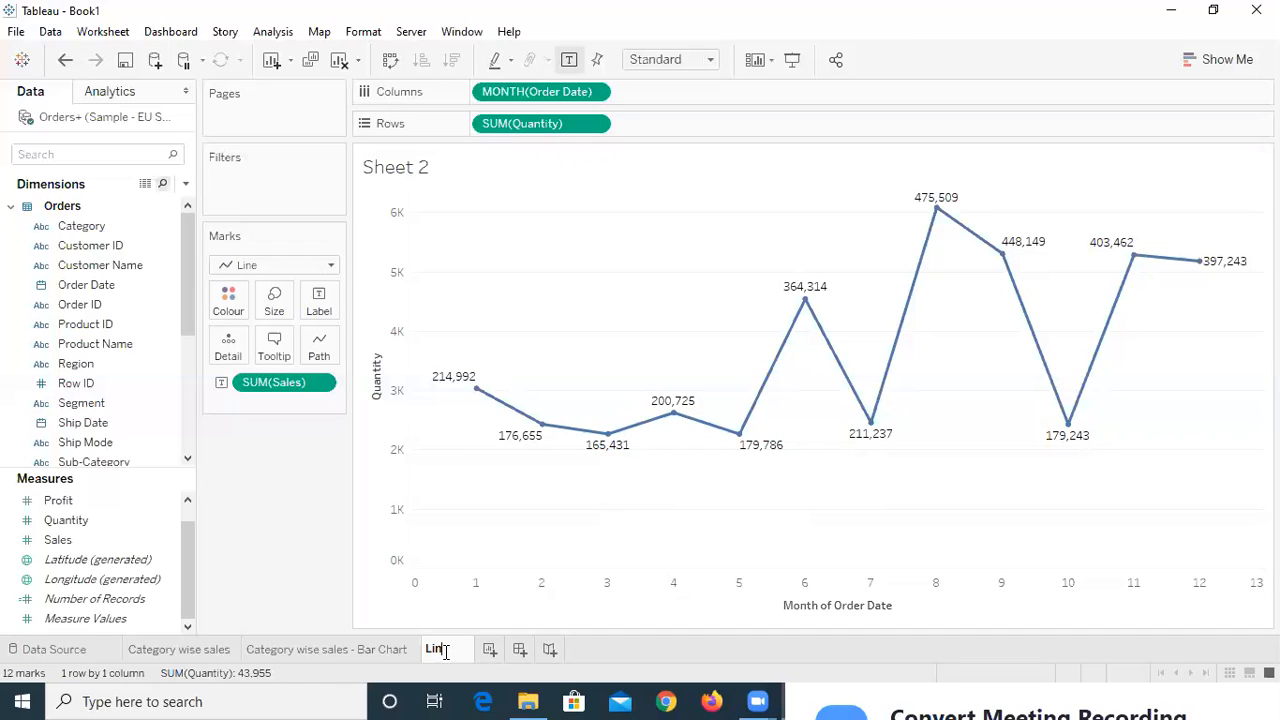
text(e Chart by Month)
key(Return)
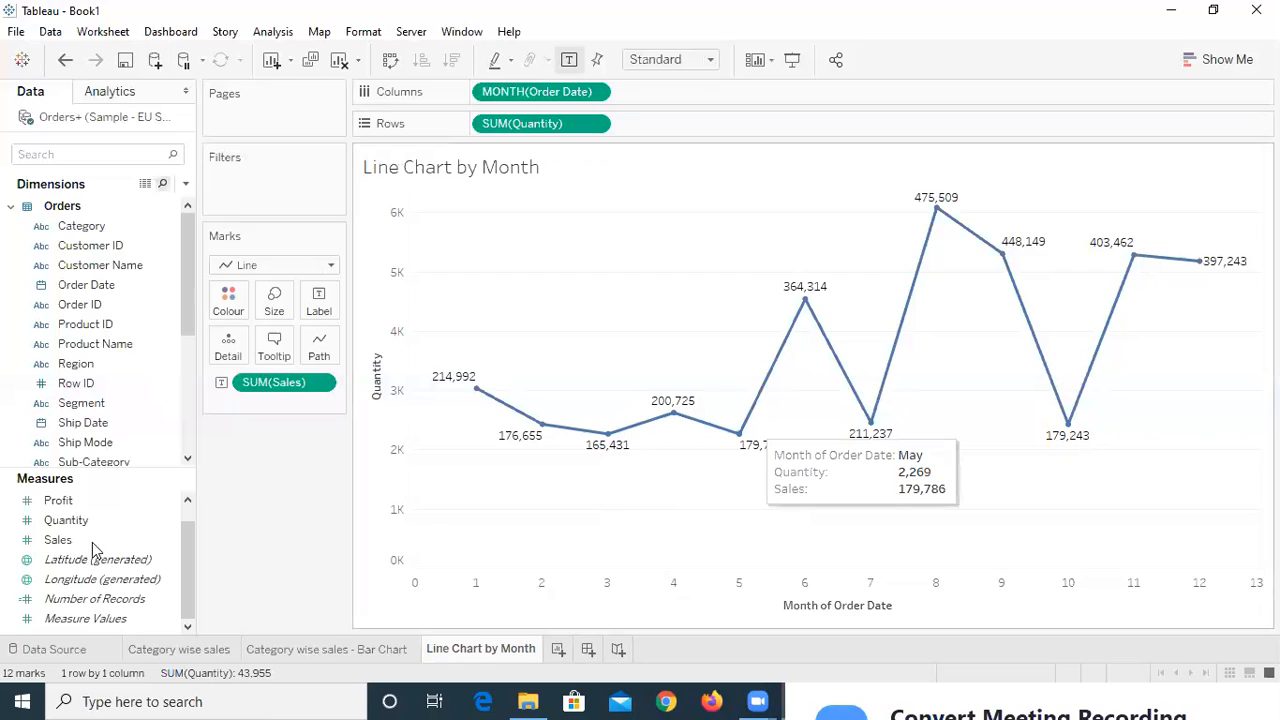
Colour the line by Sales using the Orange-Gold palette
drag(247, 236, 228, 301)
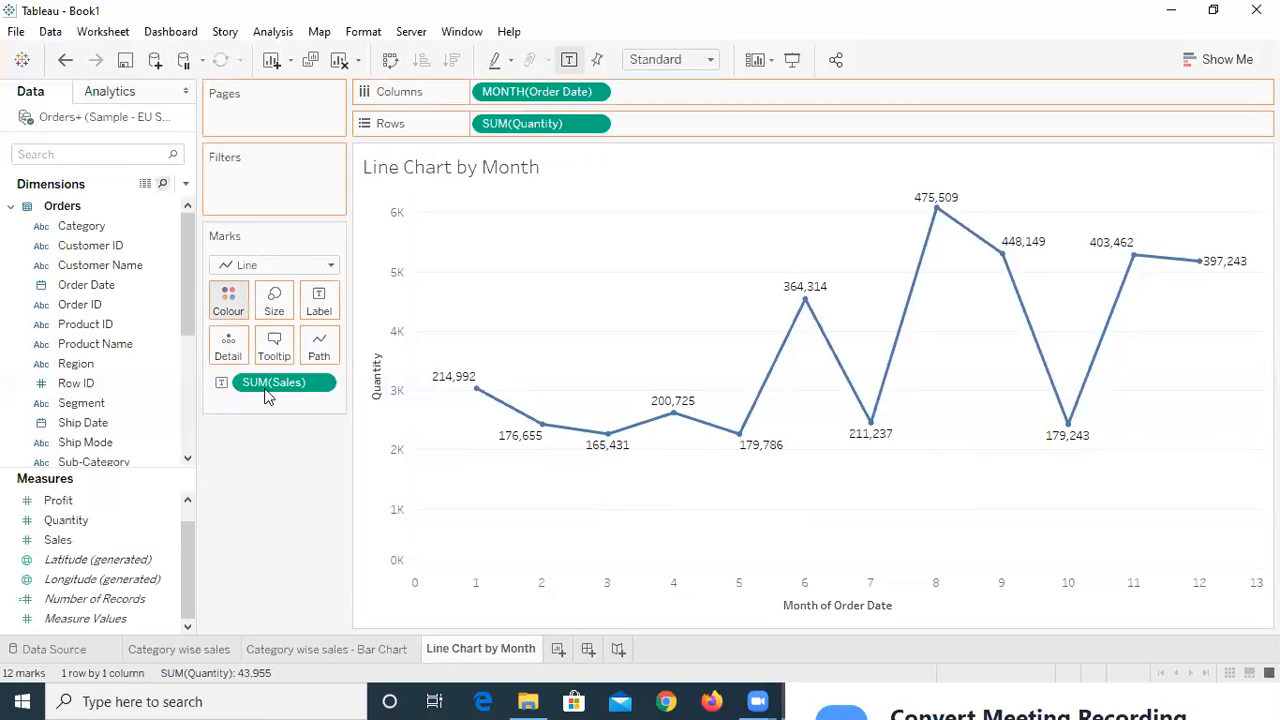
click(240, 286)
click(294, 361)
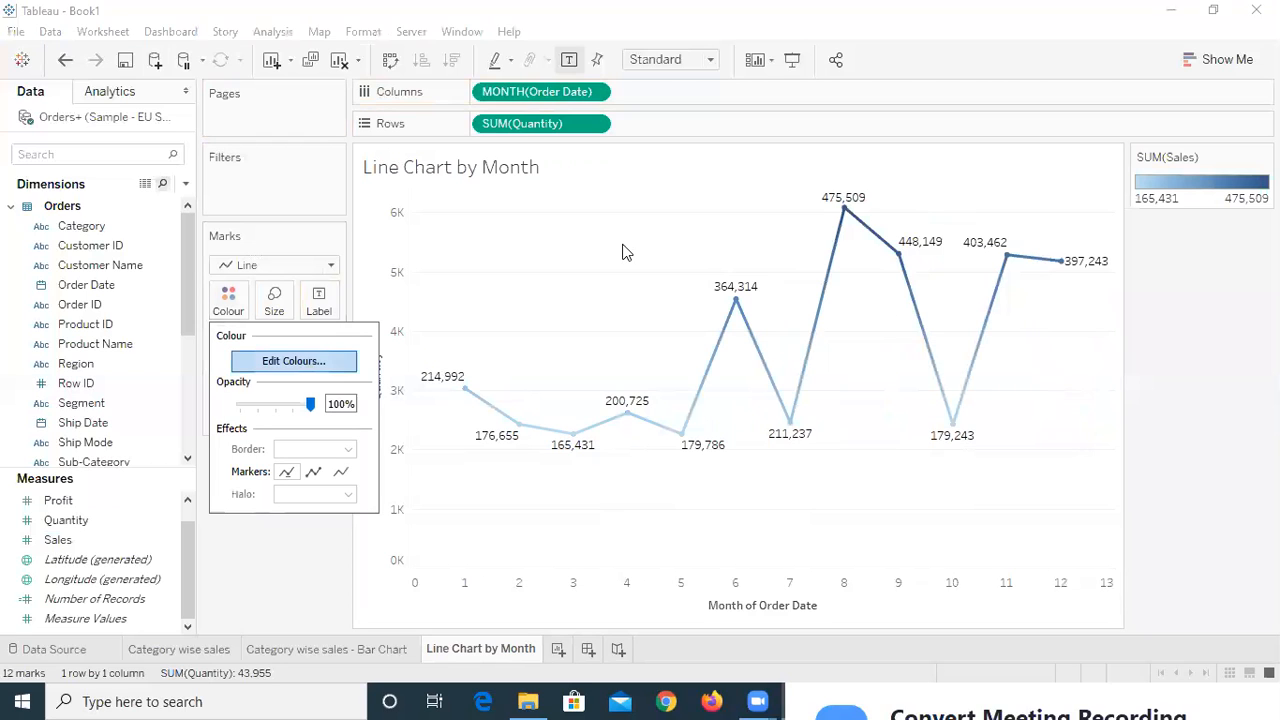
click(624, 275)
click(569, 429)
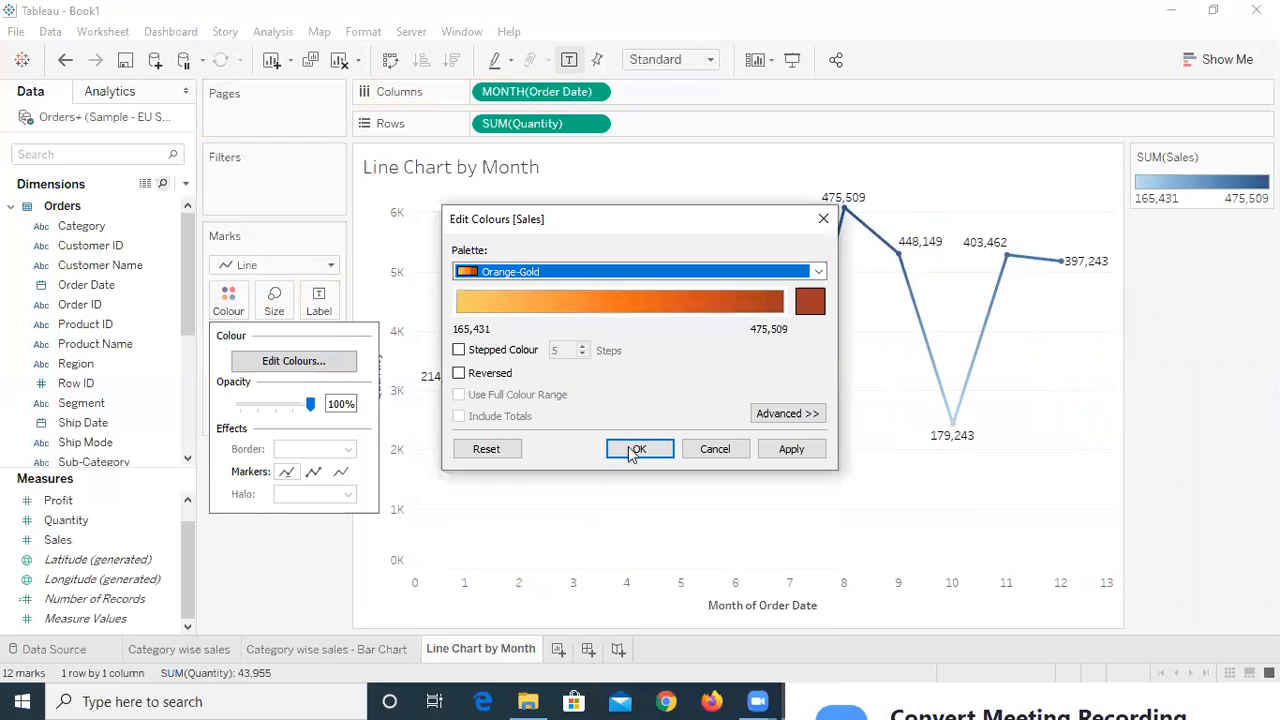
click(636, 449)
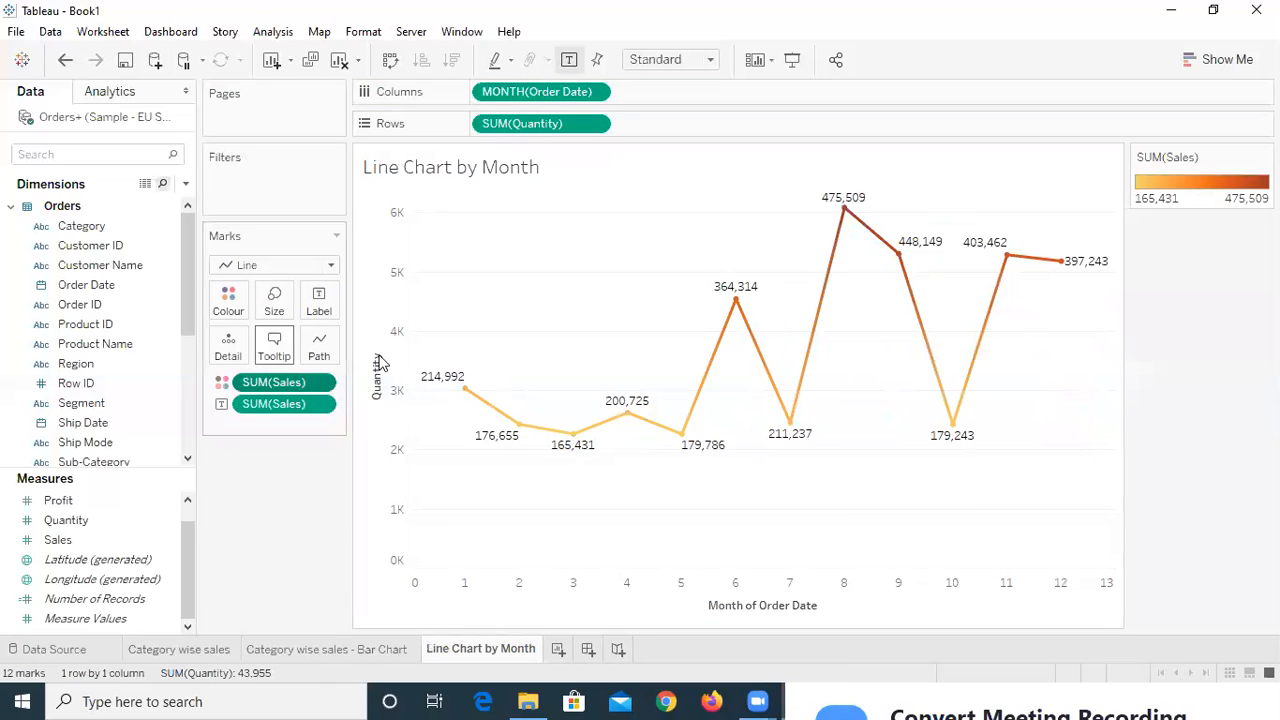
Try plotting Order Date as month with year (May 2015 format), inspect its points, and undo the change
click(599, 92)
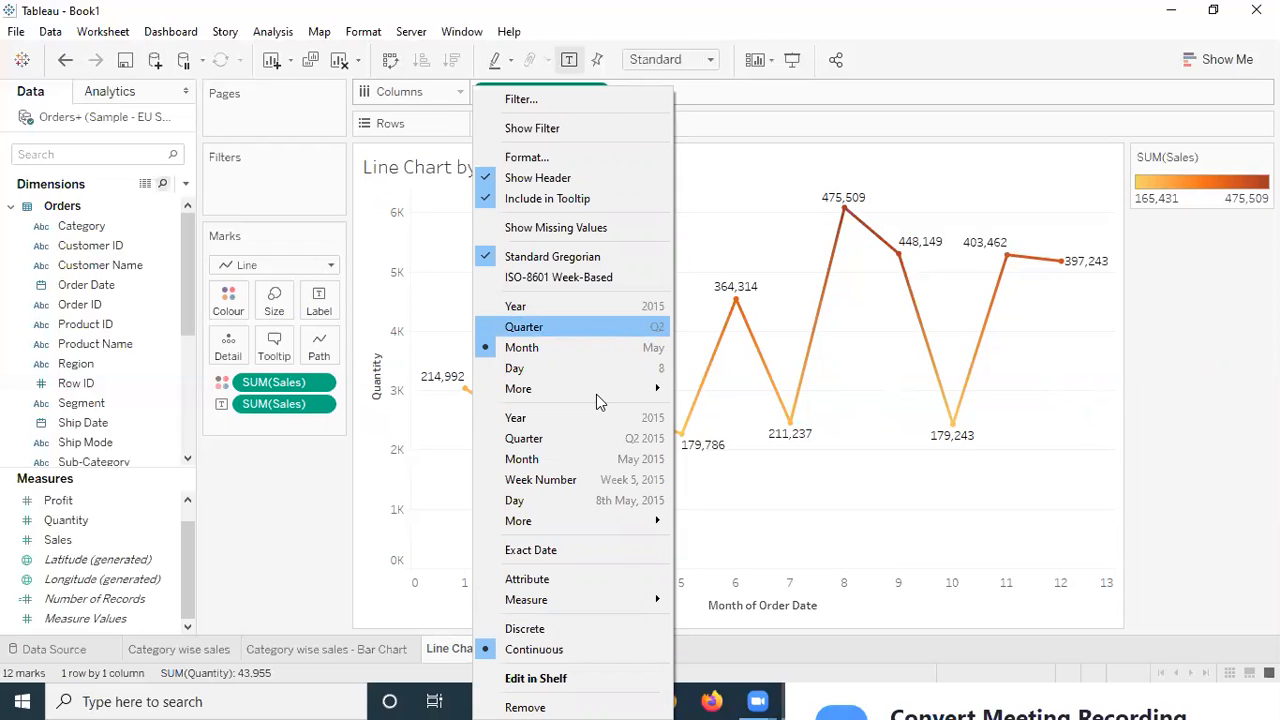
click(588, 460)
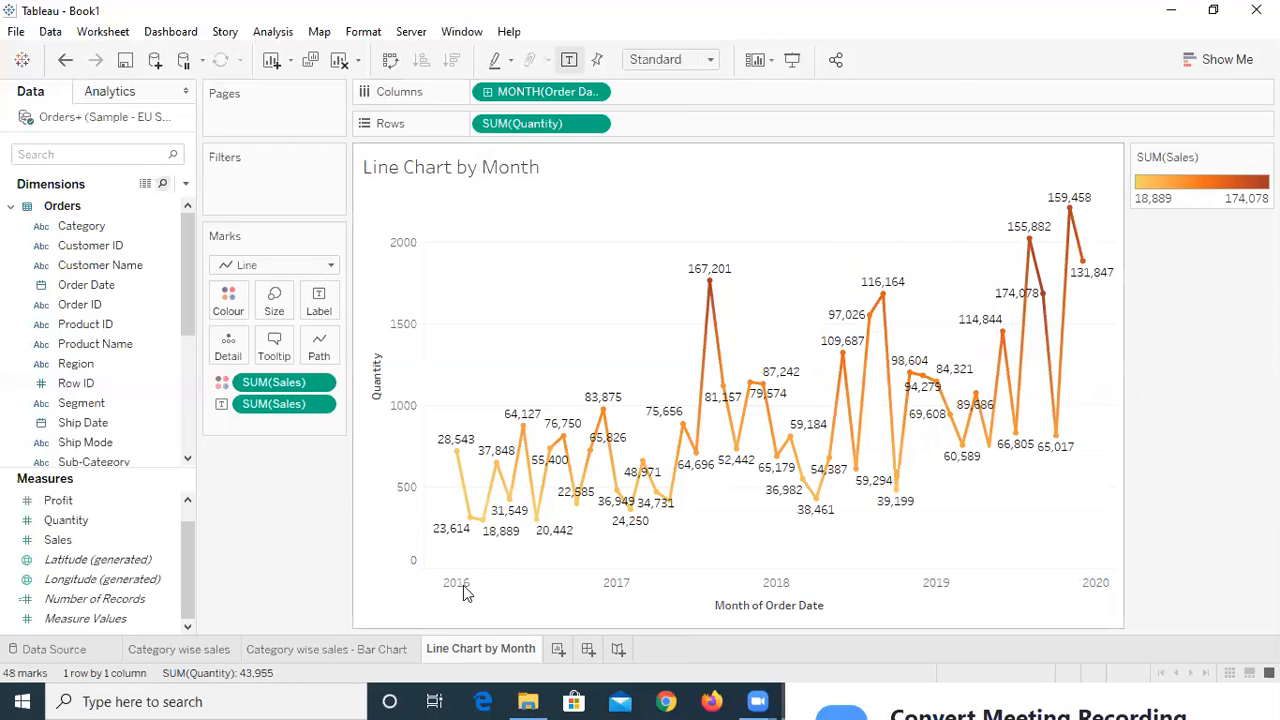
mouse_move(469, 518)
mouse_move(1083, 263)
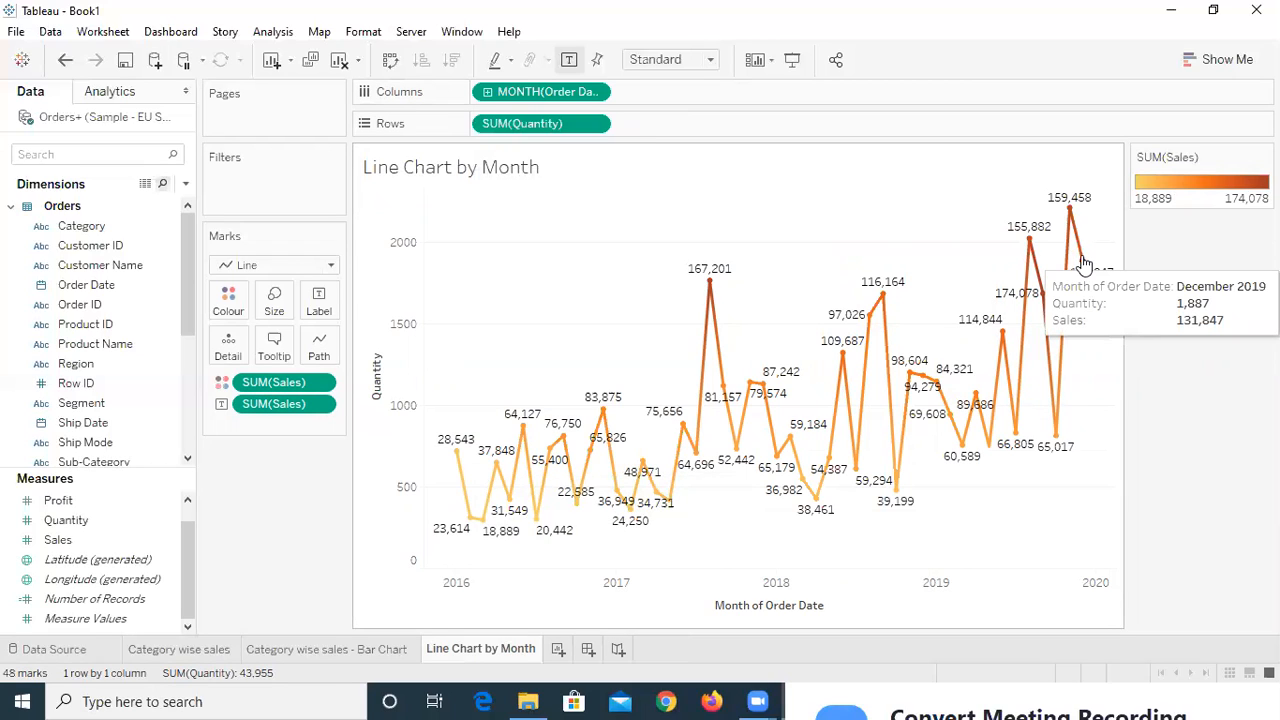
key(ctrl+z)
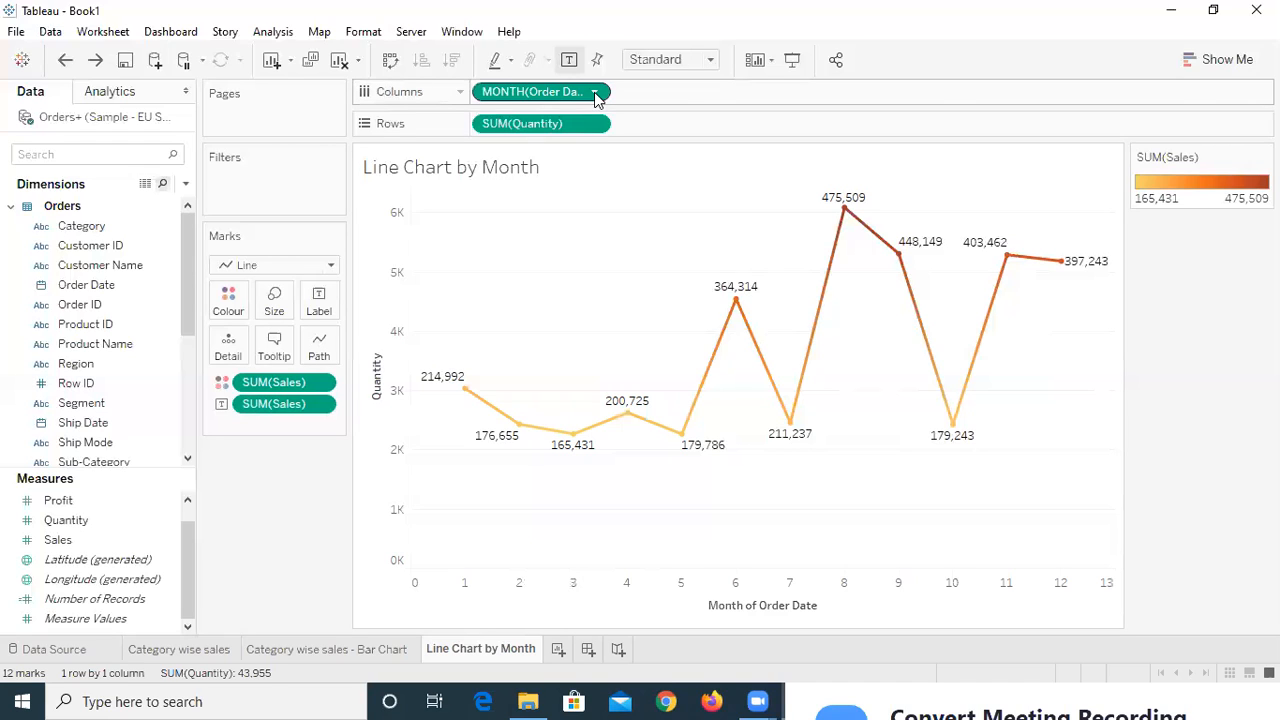
View the custom date settings for Order Date in Columns and cancel without changing them
click(595, 93)
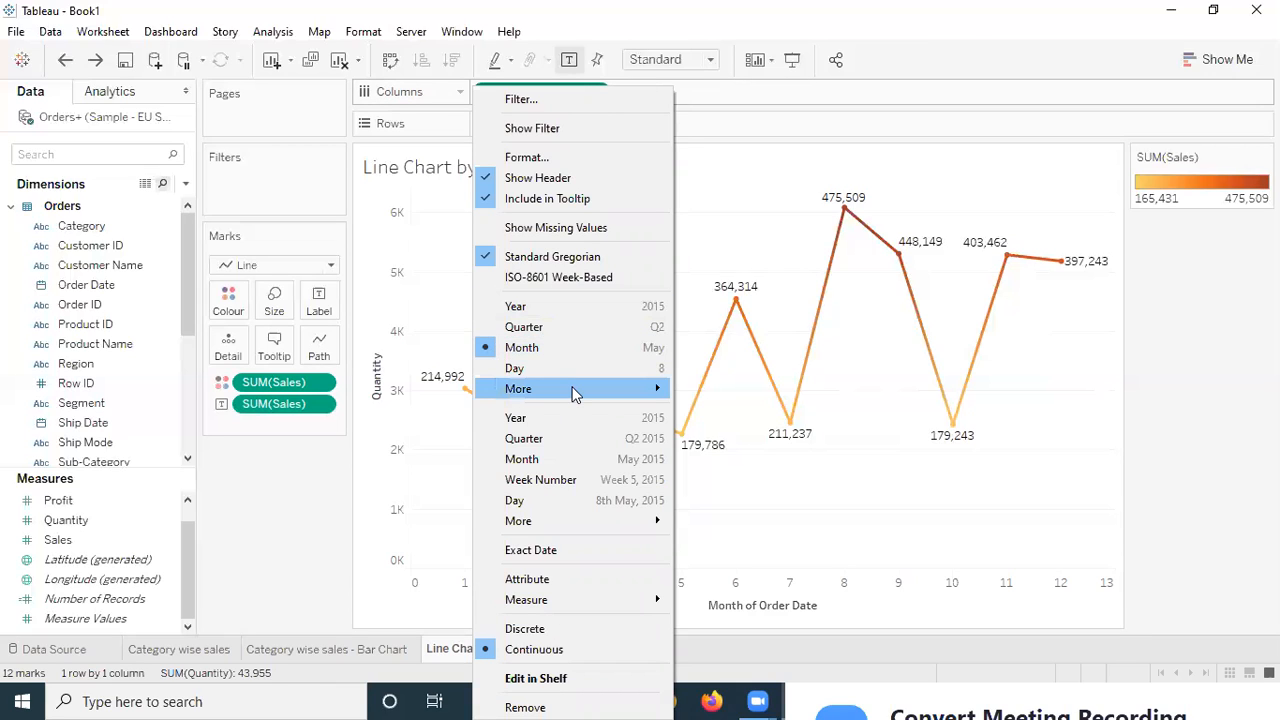
mouse_move(575, 389)
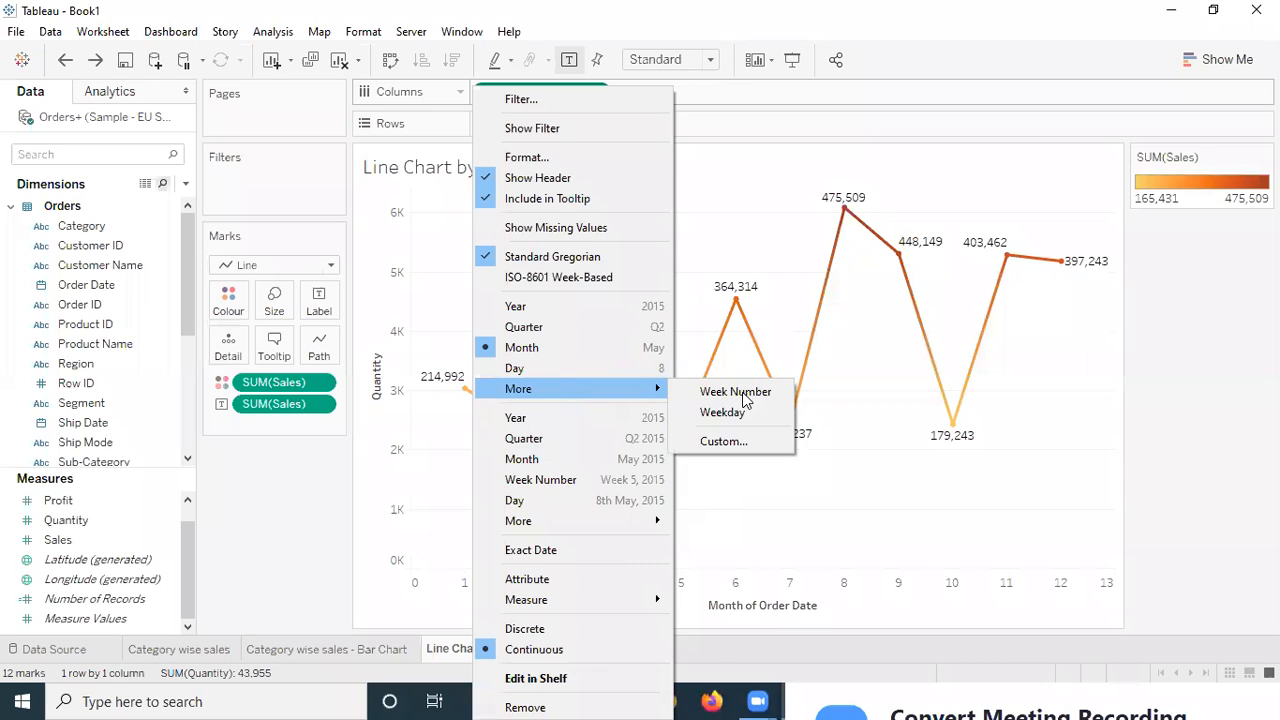
click(724, 441)
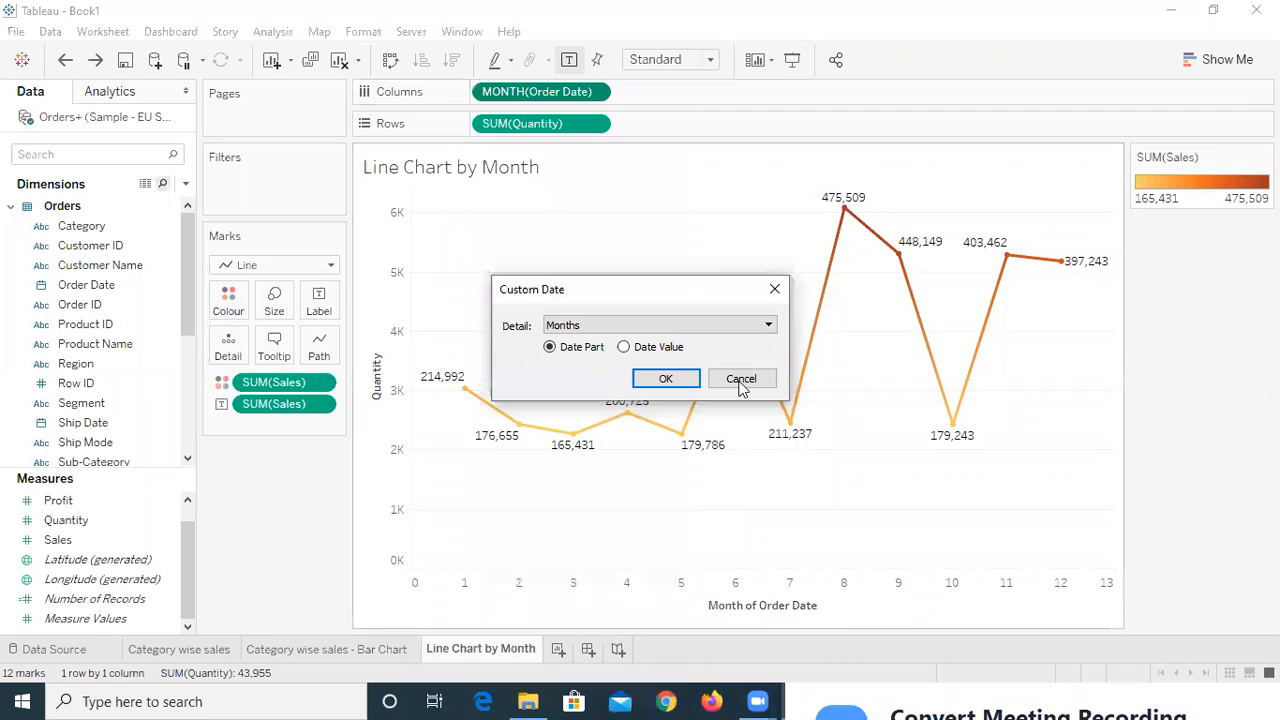
click(741, 380)
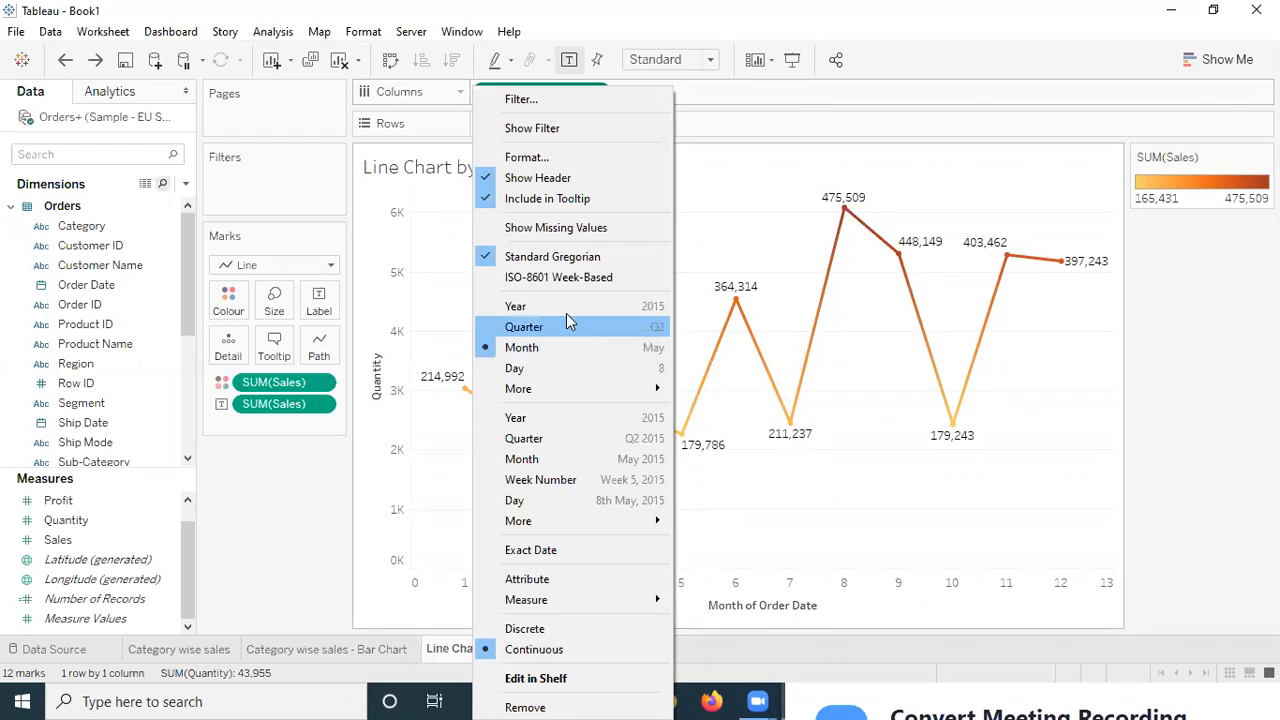
Try Order Date in Columns as a continuous year and as a discrete quarter
click(564, 311)
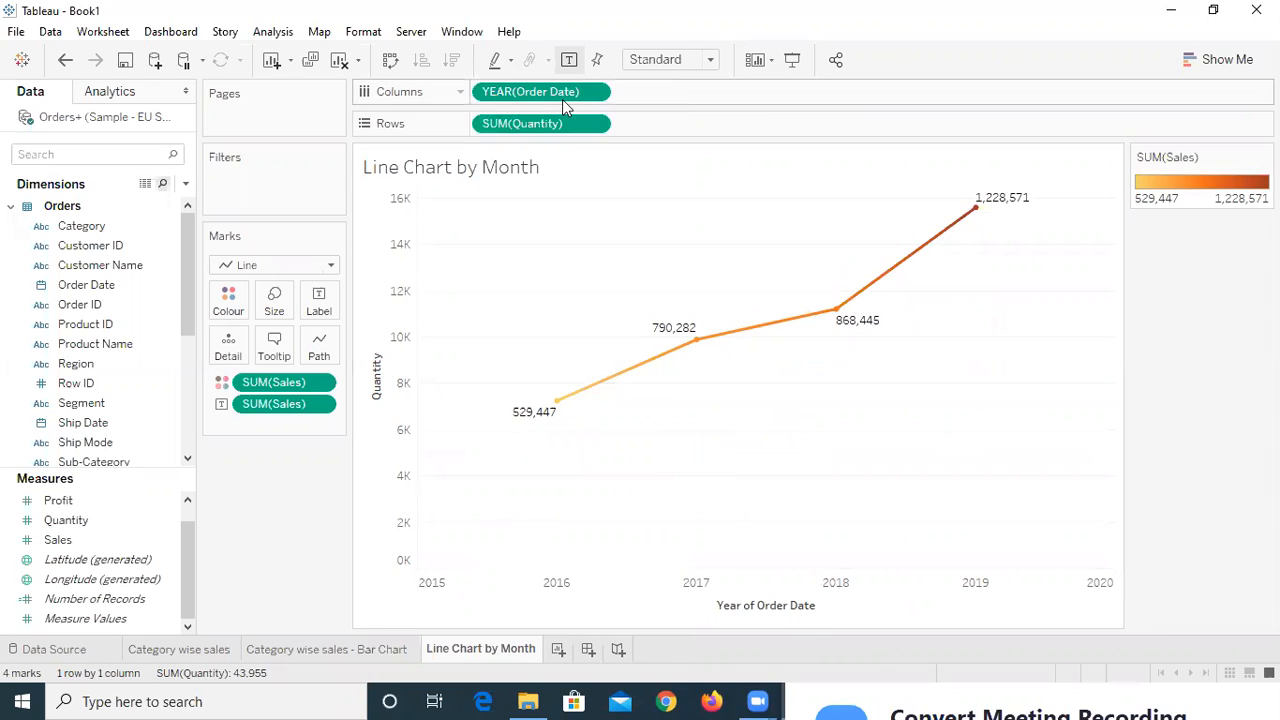
click(596, 94)
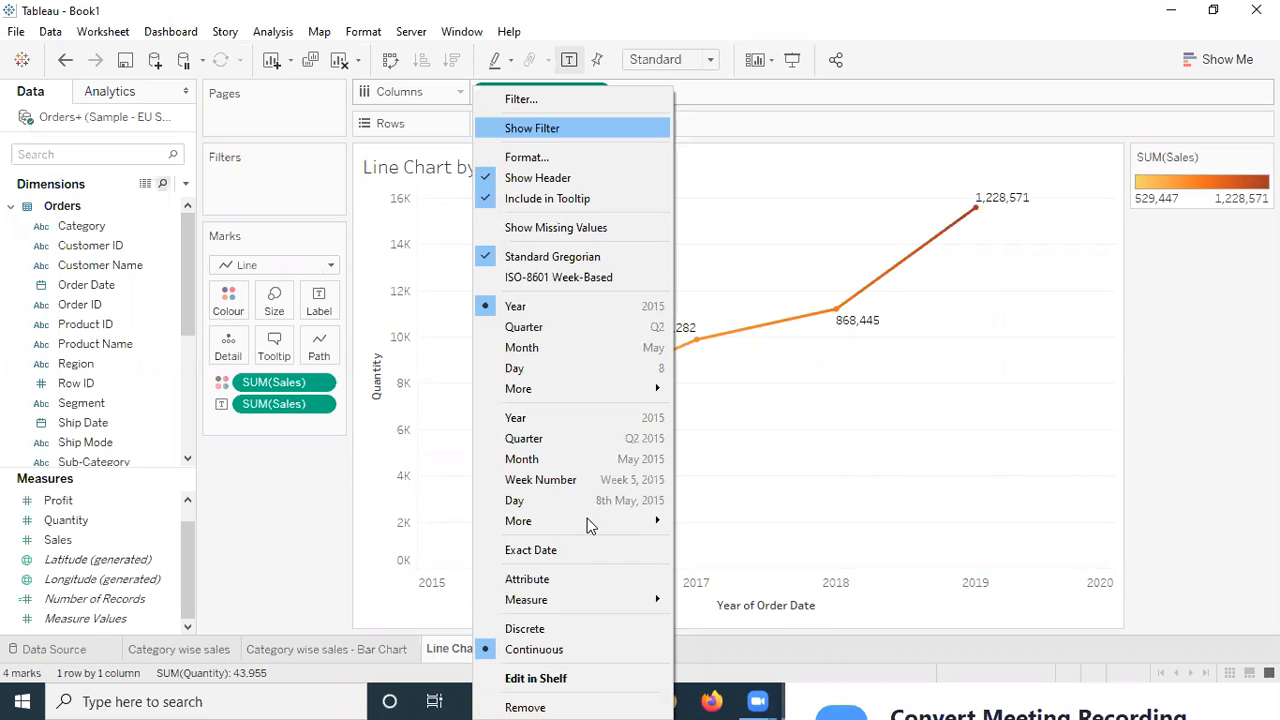
click(575, 630)
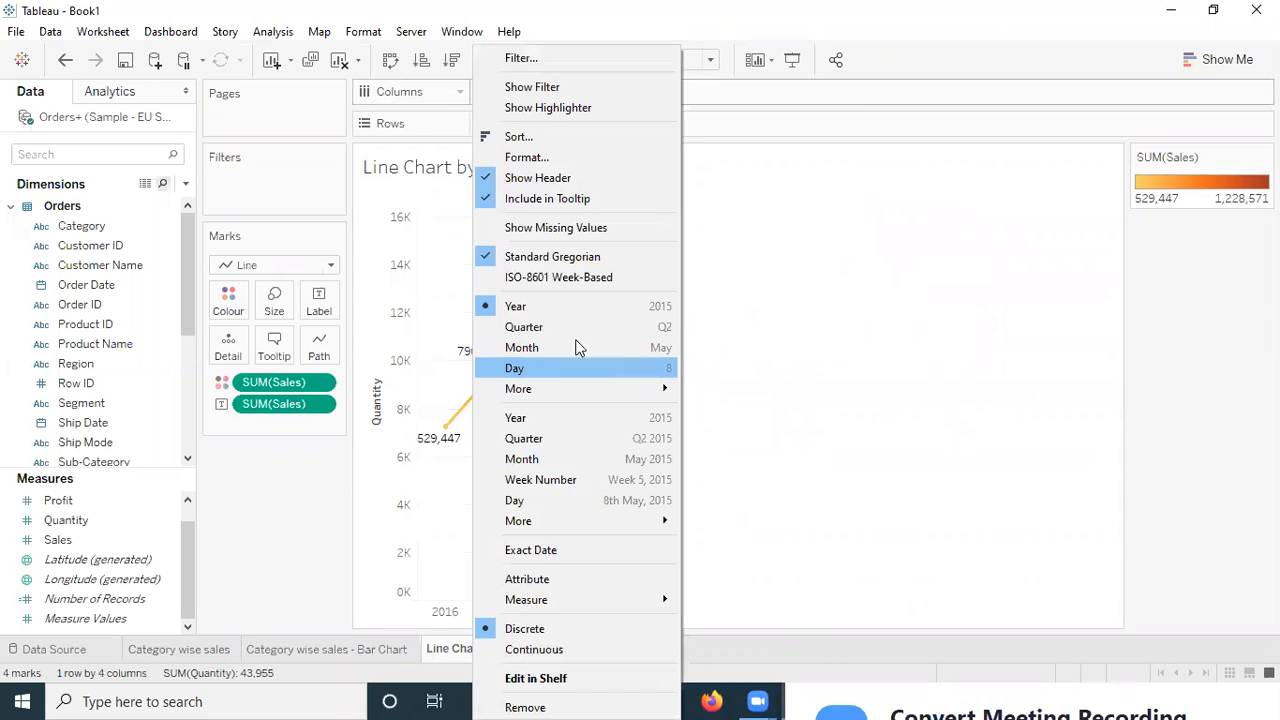
click(576, 335)
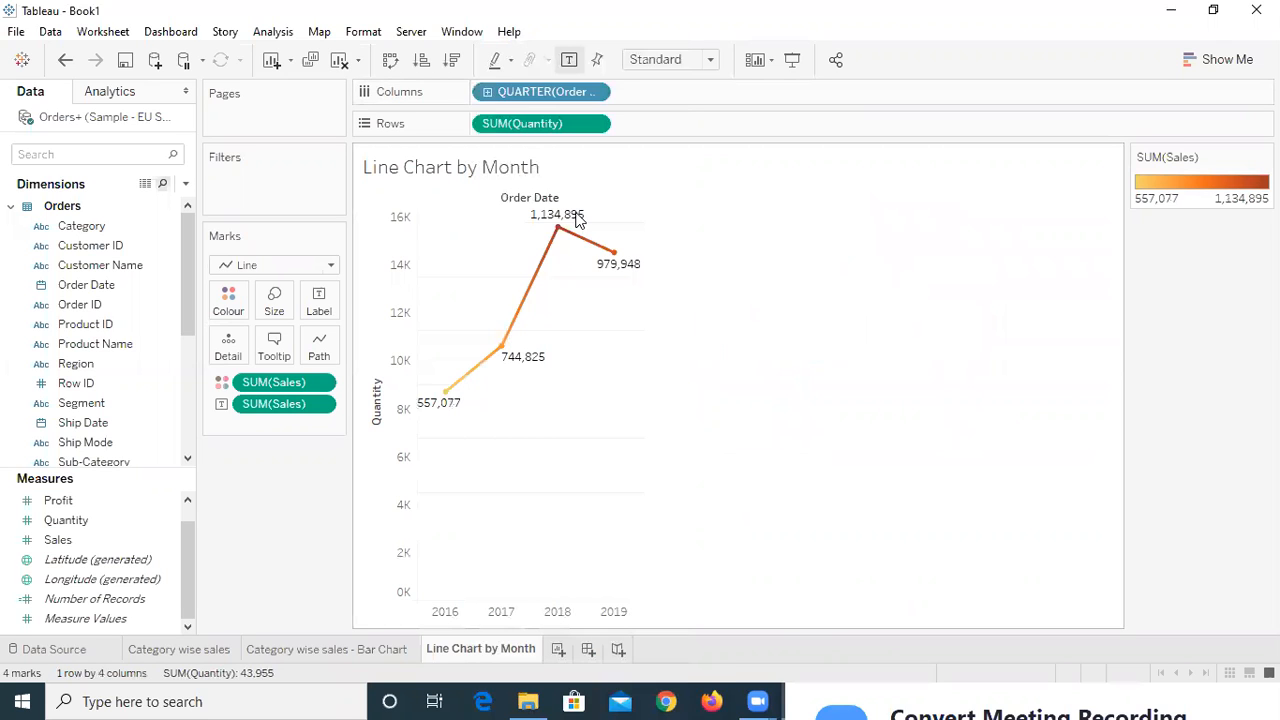
Set Order Date in Columns to the continuous Year date value and review its date options
click(596, 93)
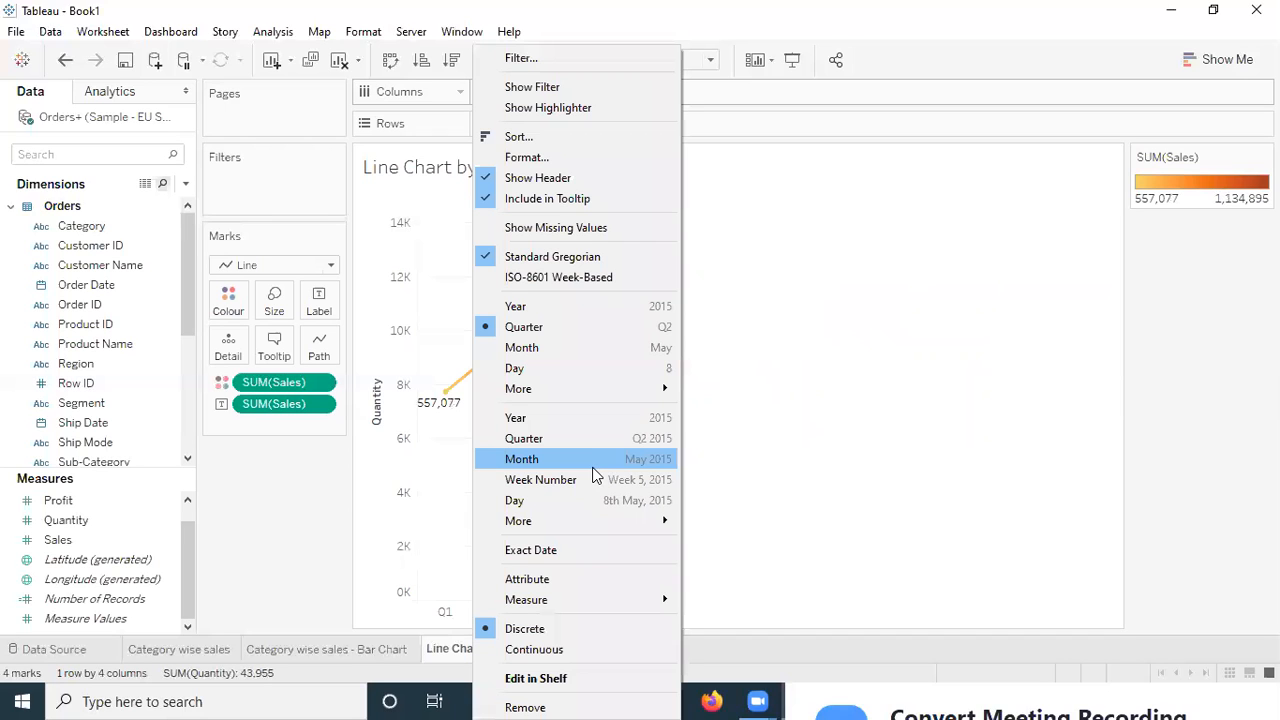
click(581, 418)
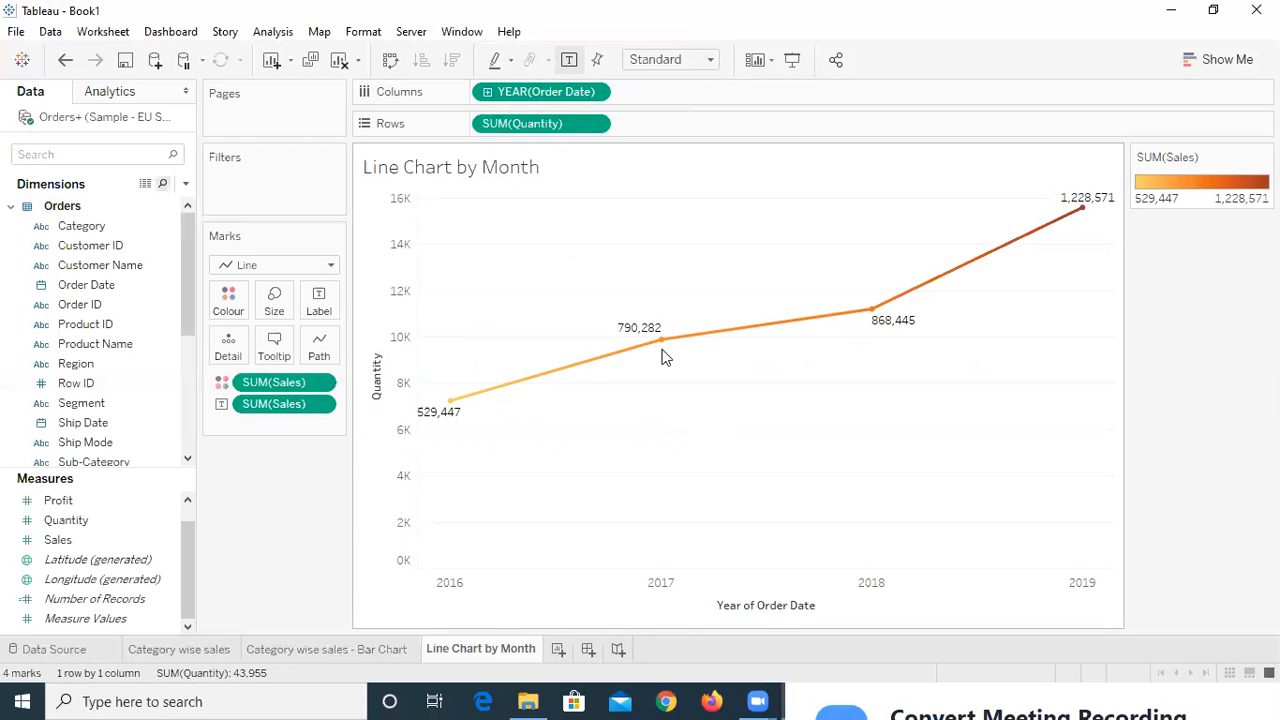
click(594, 95)
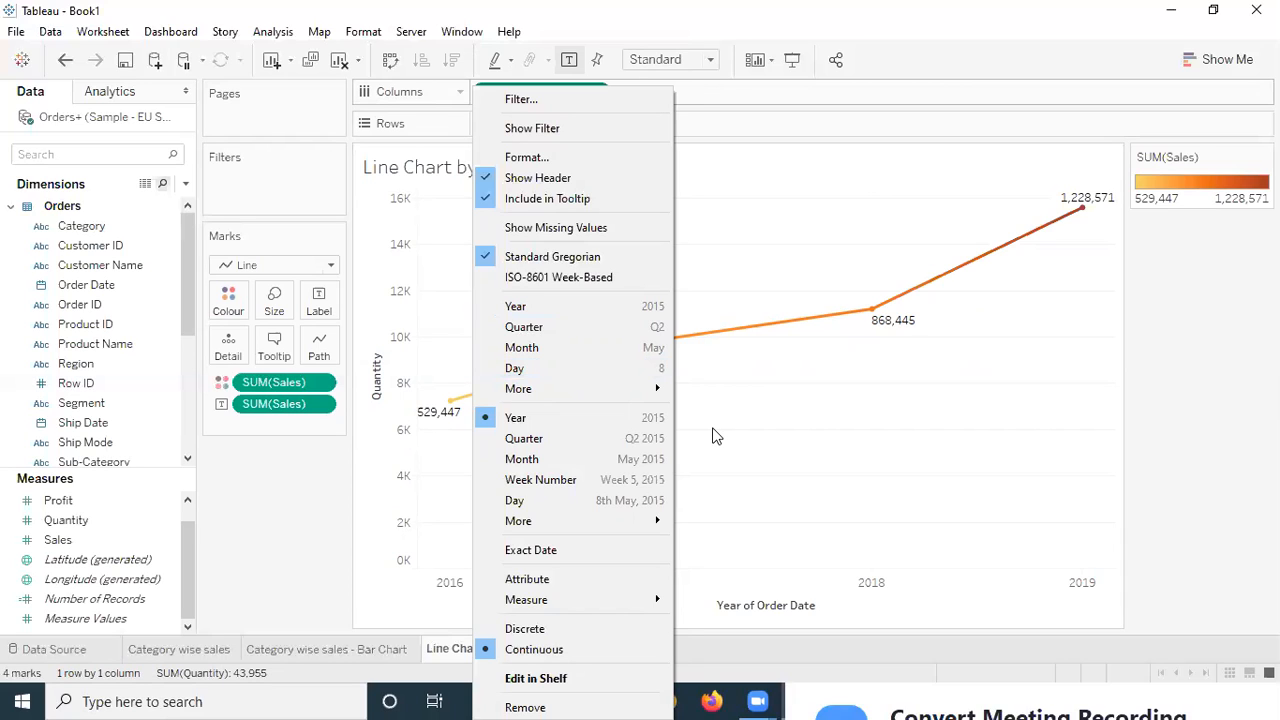
click(700, 355)
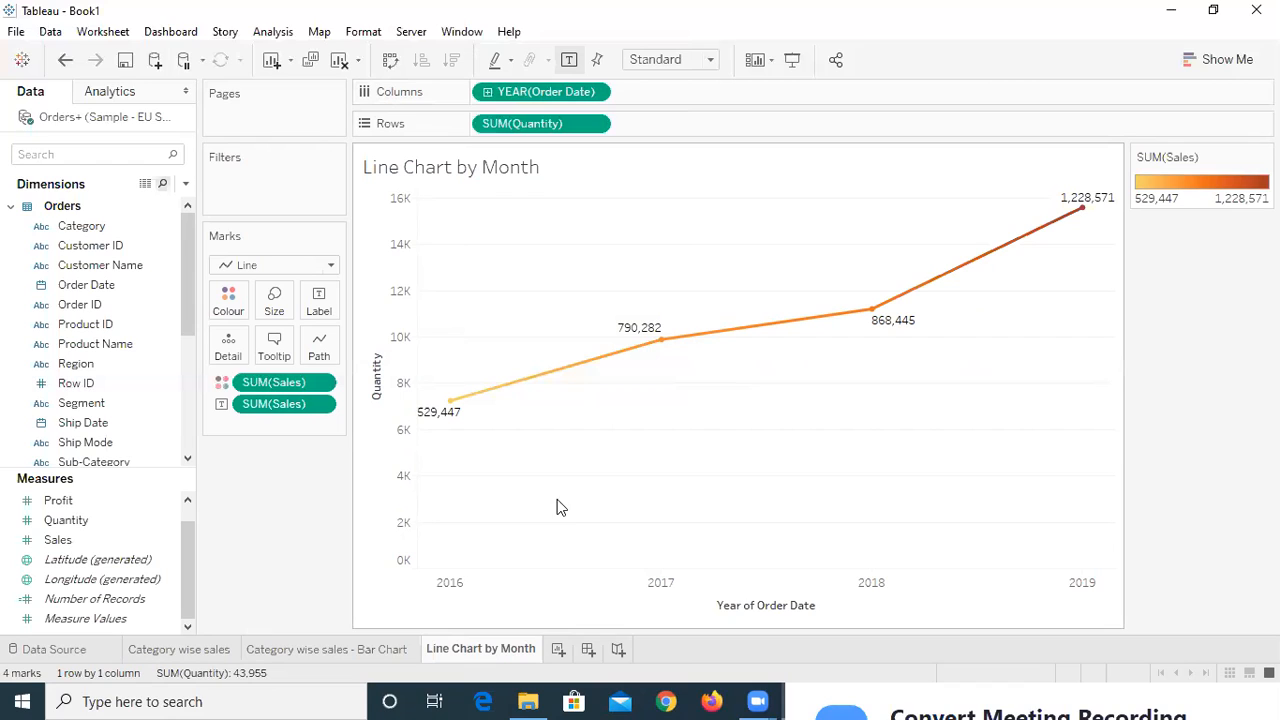
Rename the Line Chart by Month worksheet as Line Chart by Year and add a new blank worksheet
double_click(504, 649)
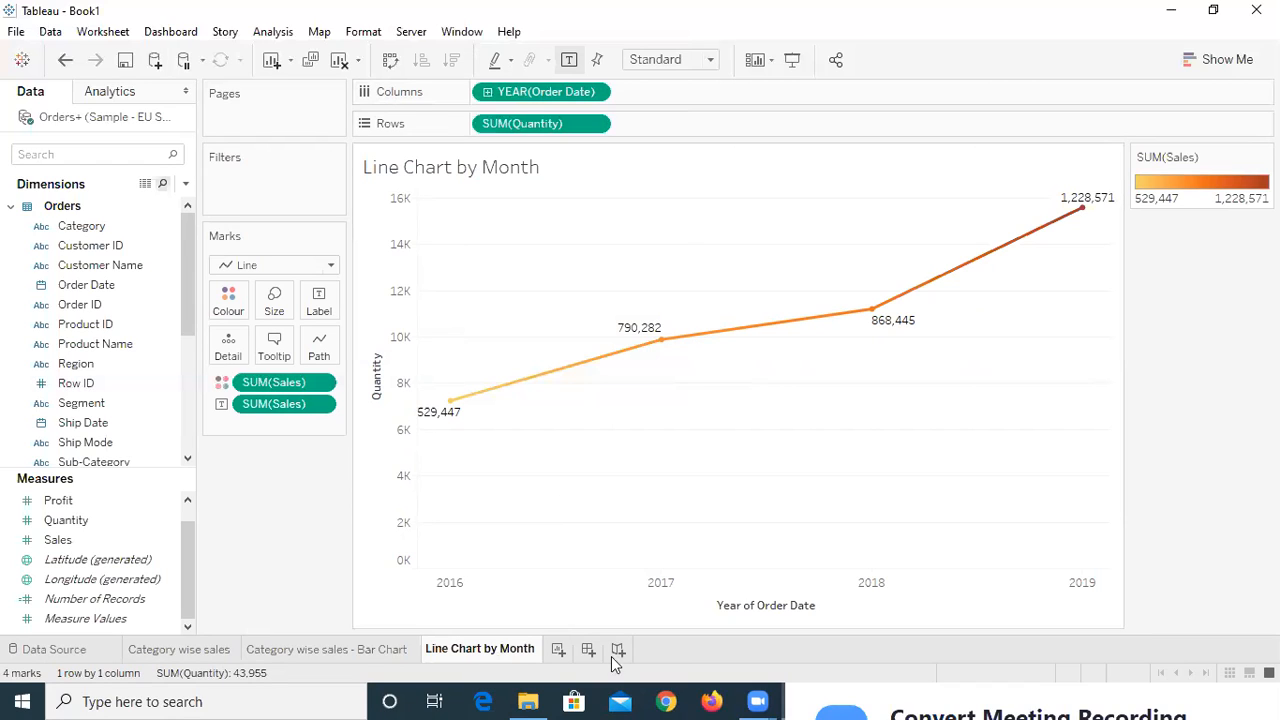
key(BackSpace)
key(BackSpace)
key(BackSpace)
key(BackSpace)
key(BackSpace)
text(Year)
key(Return)
click(553, 649)
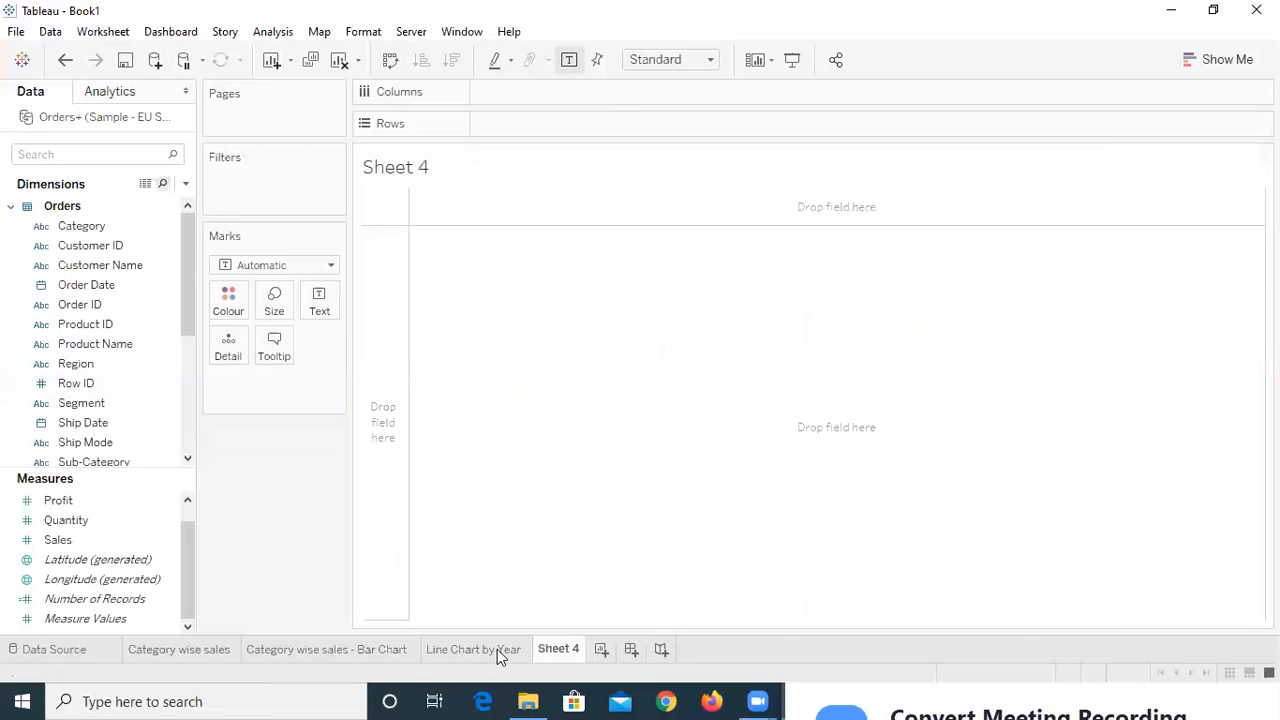
Make a copy of the Line Chart by Year worksheet and rename the copy Line Chart by Month
click(497, 649)
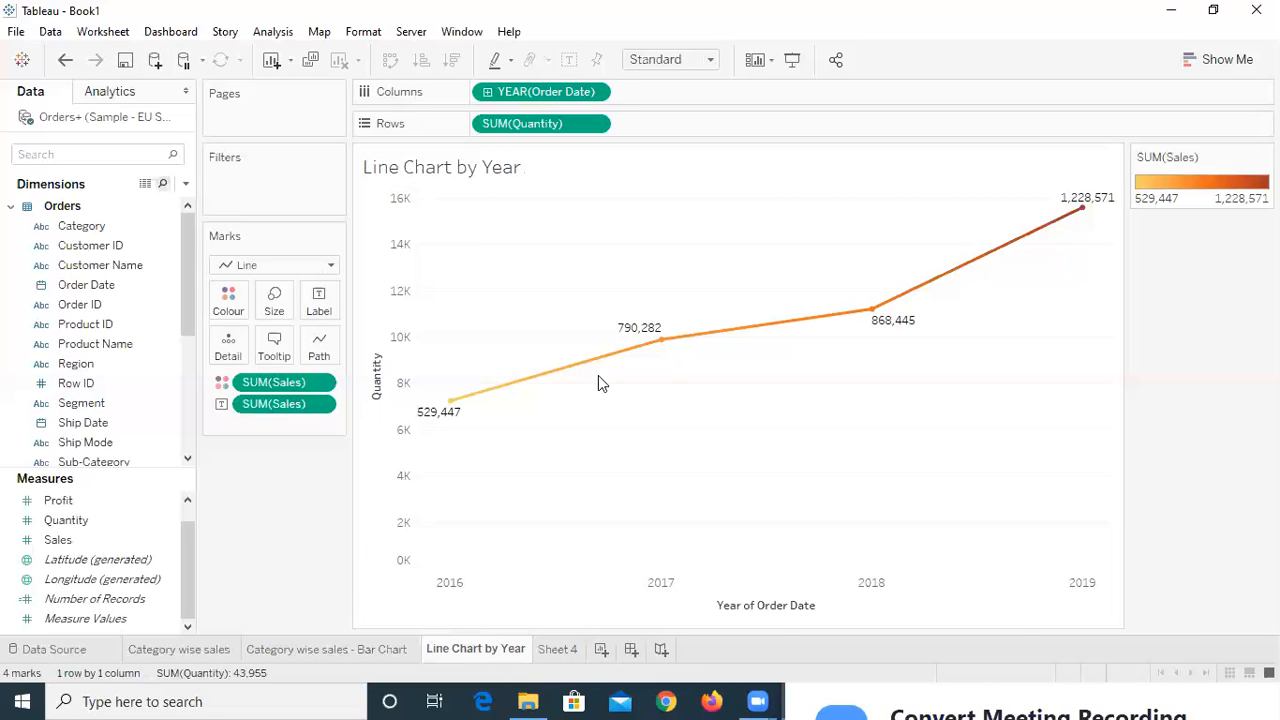
right_click(498, 649)
click(545, 377)
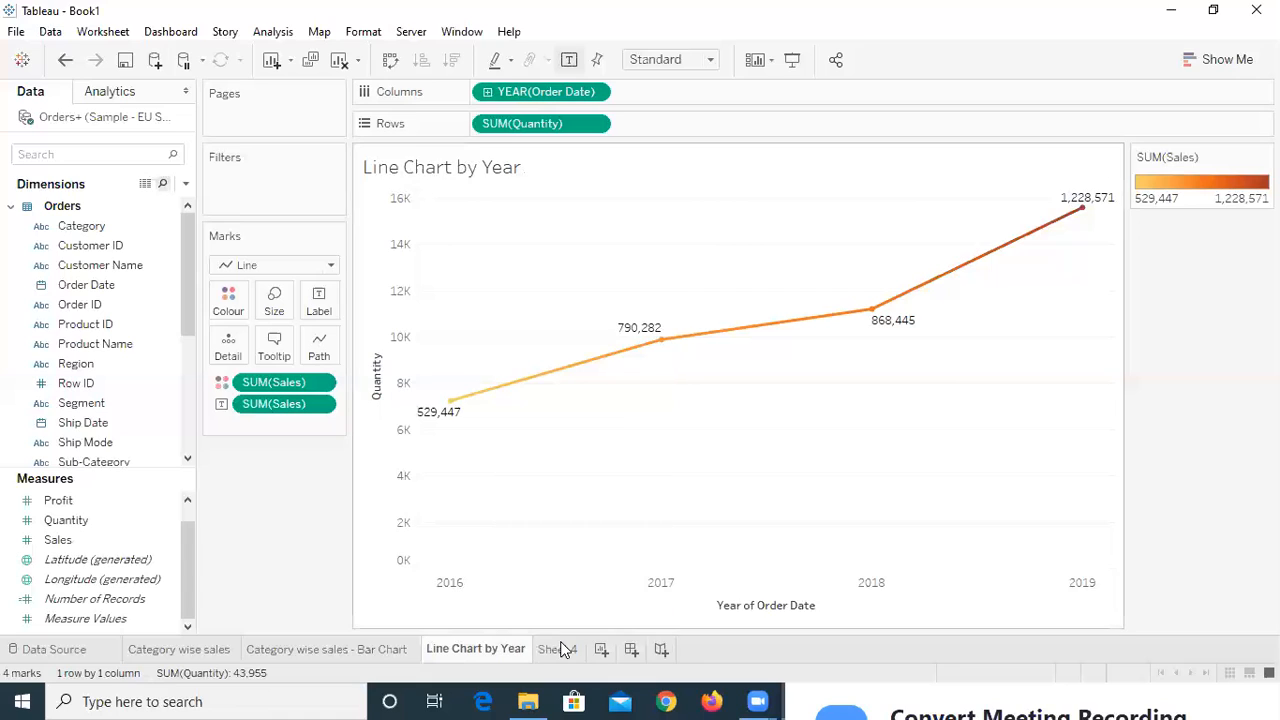
key(ctrl+v)
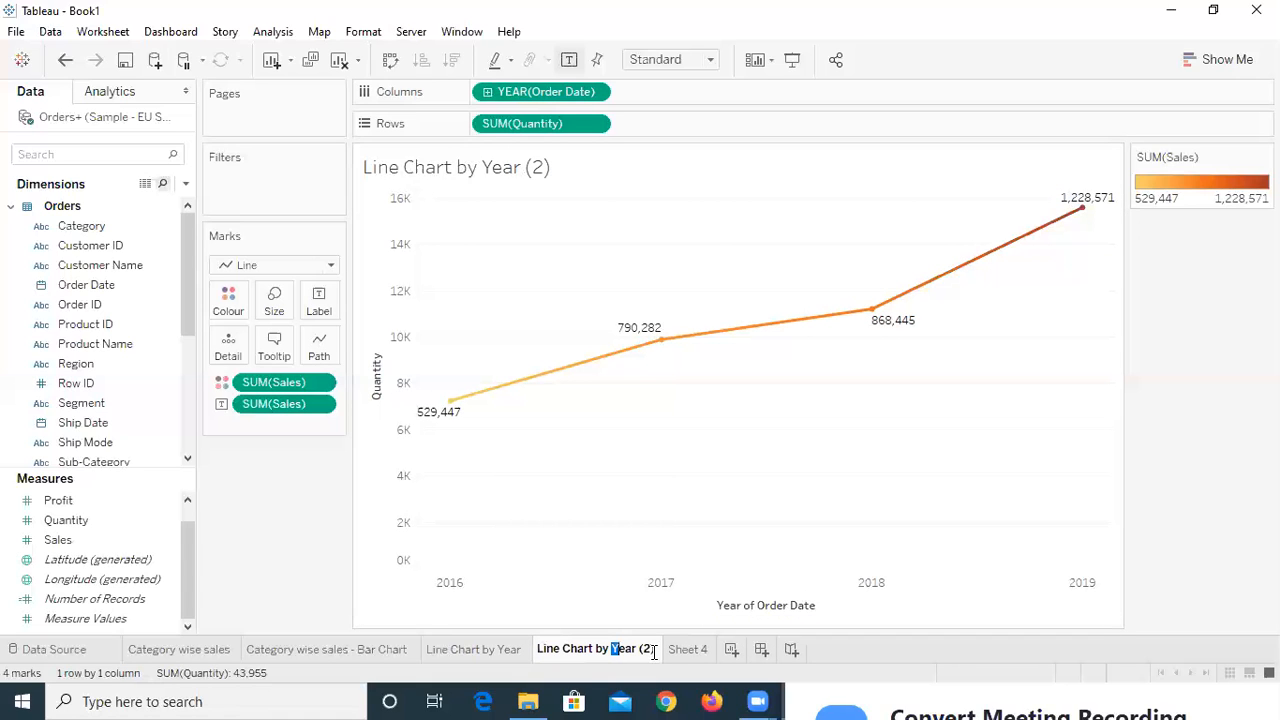
text(Month)
Try Order Date in Columns as continuous Month (May 2015 format) and switch it to the discrete Month date part
click(628, 186)
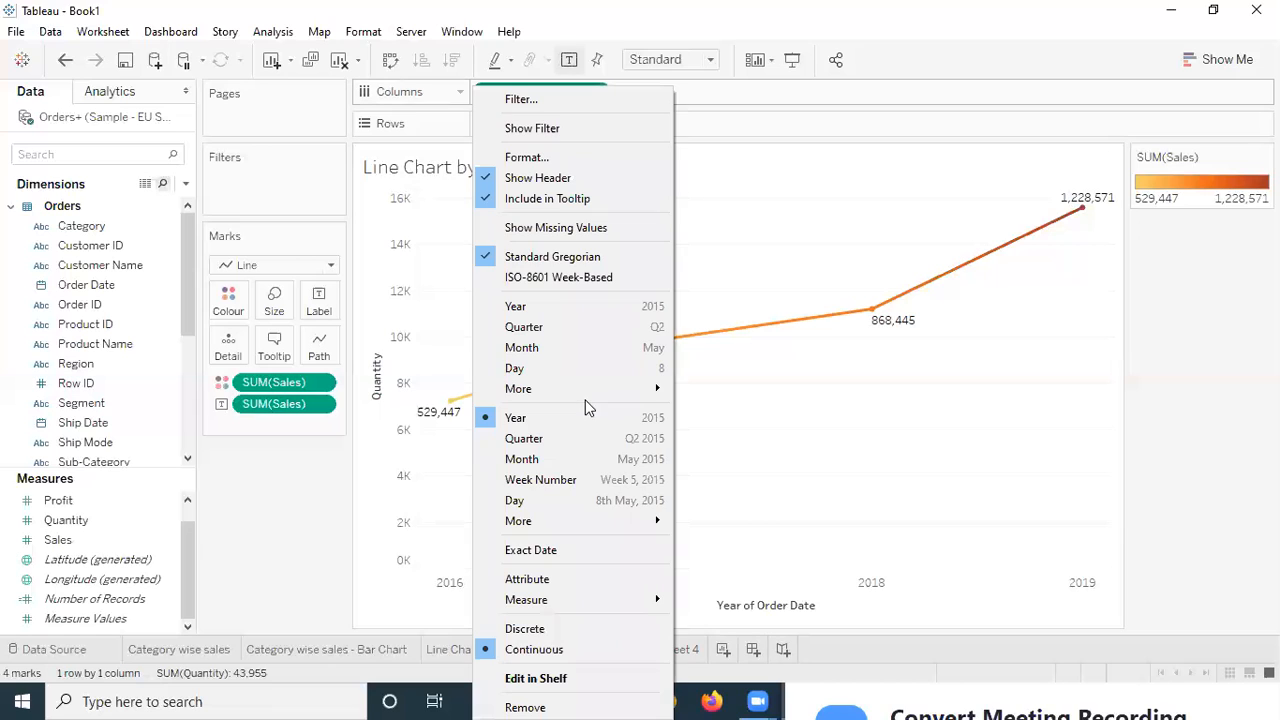
click(575, 459)
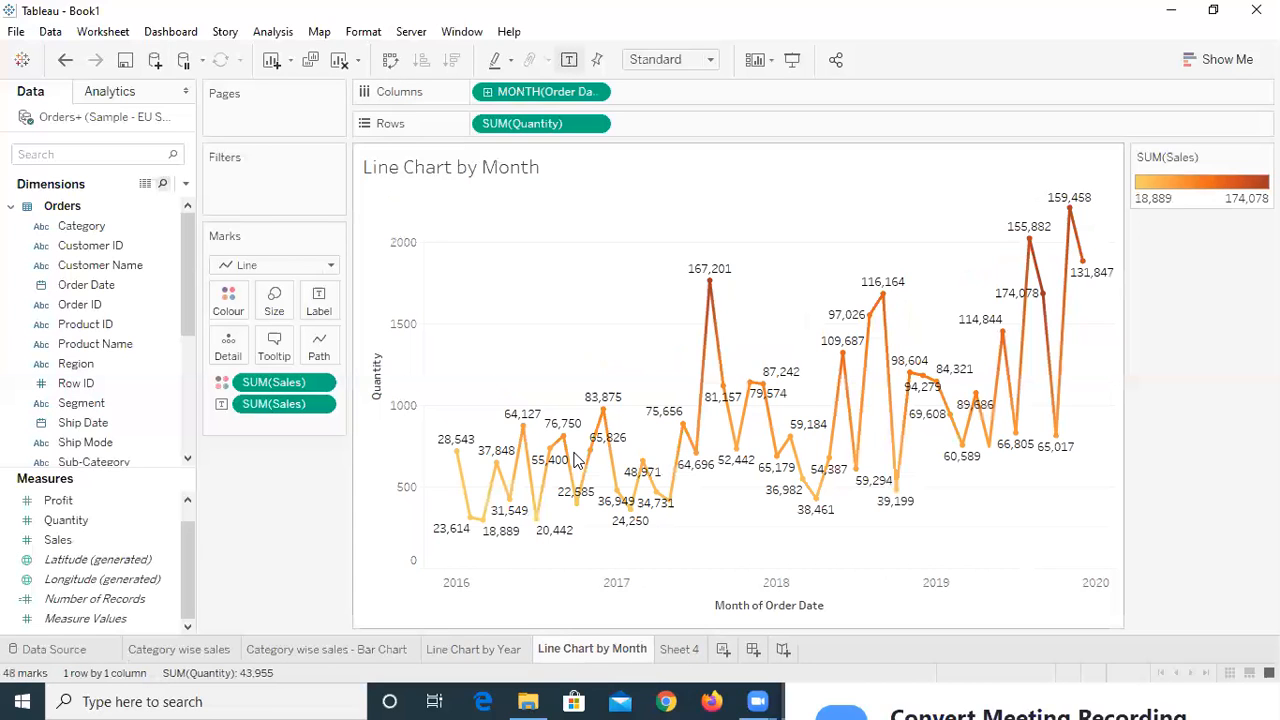
click(575, 359)
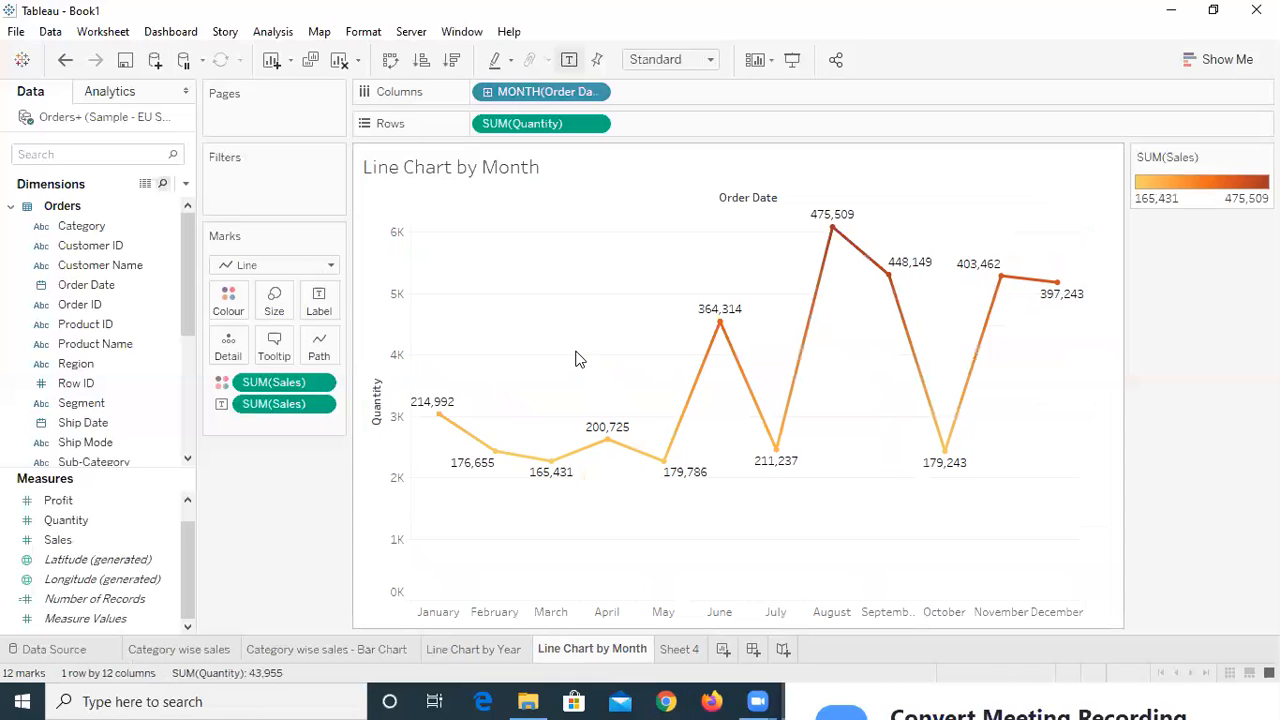
Select the July point and set Order Date in Columns to the continuous Month value (May 2015 format)
click(595, 92)
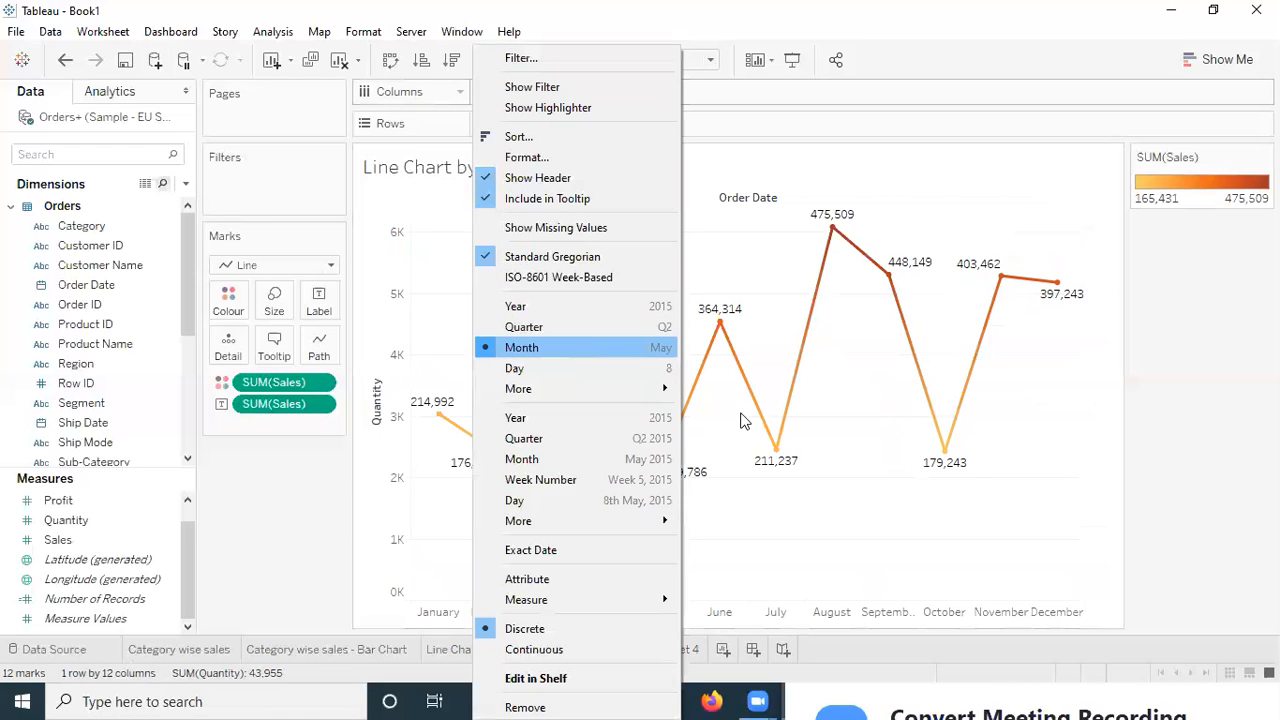
click(779, 442)
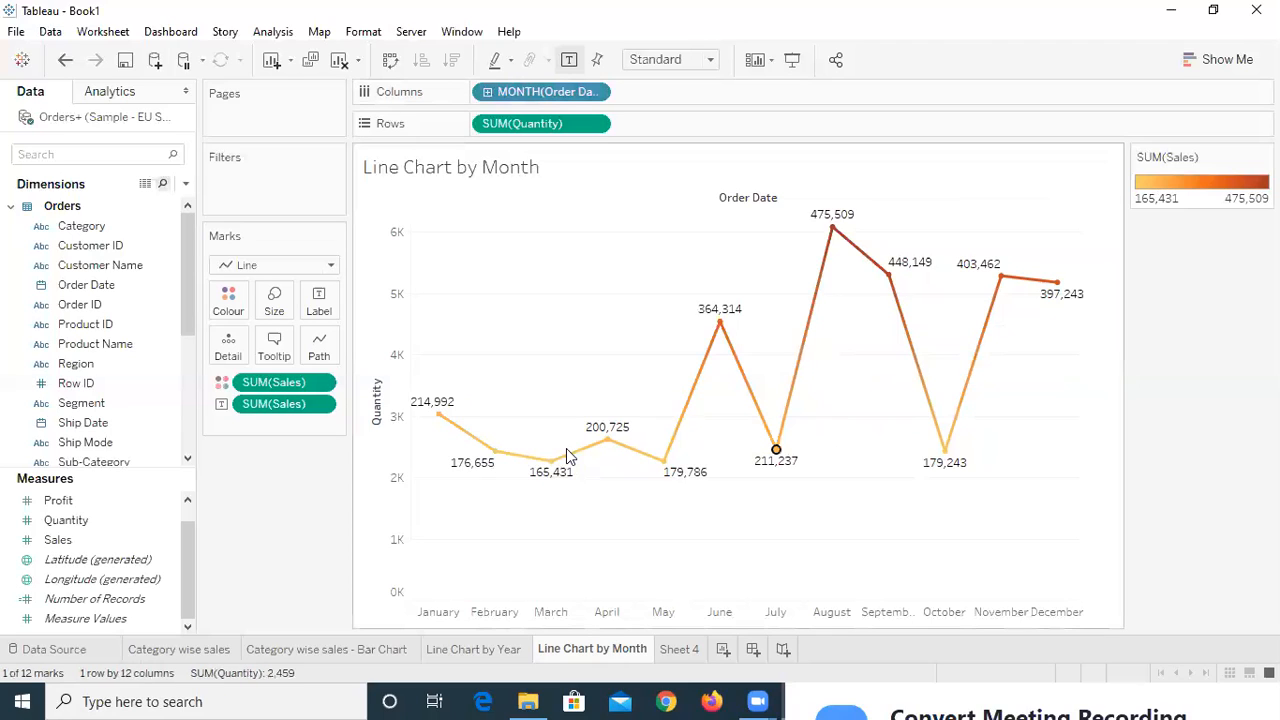
click(596, 95)
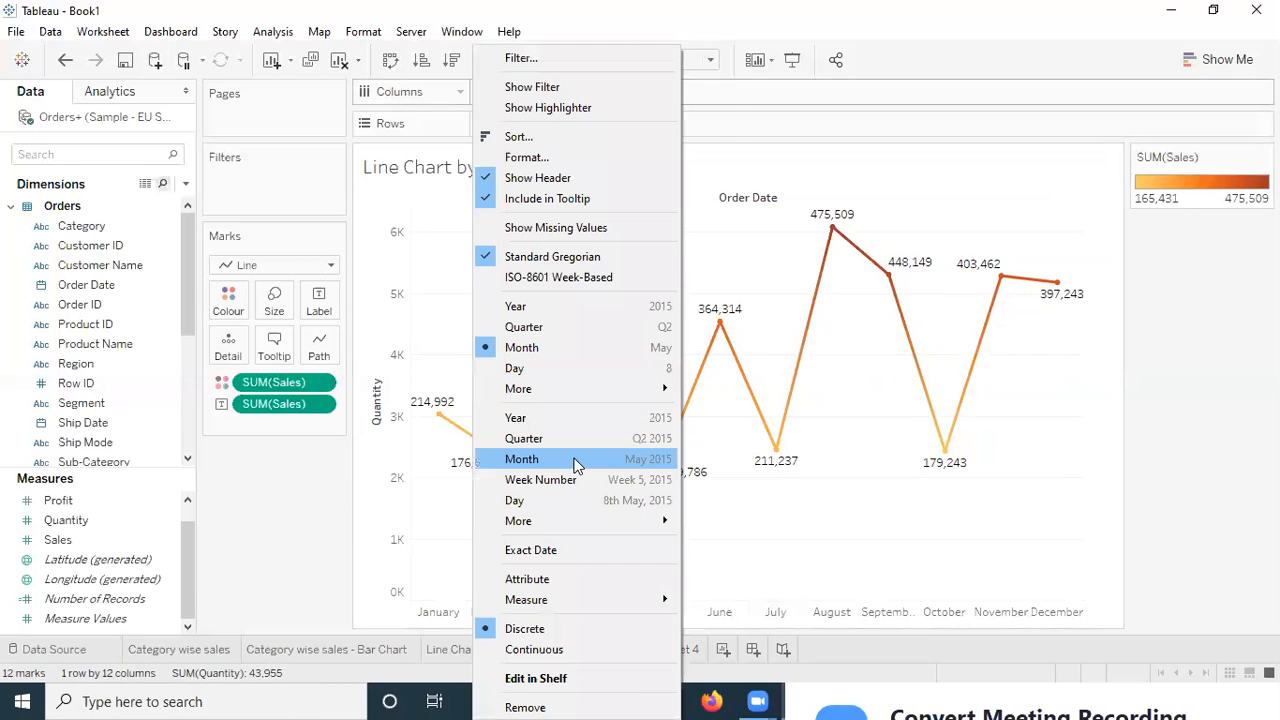
click(573, 461)
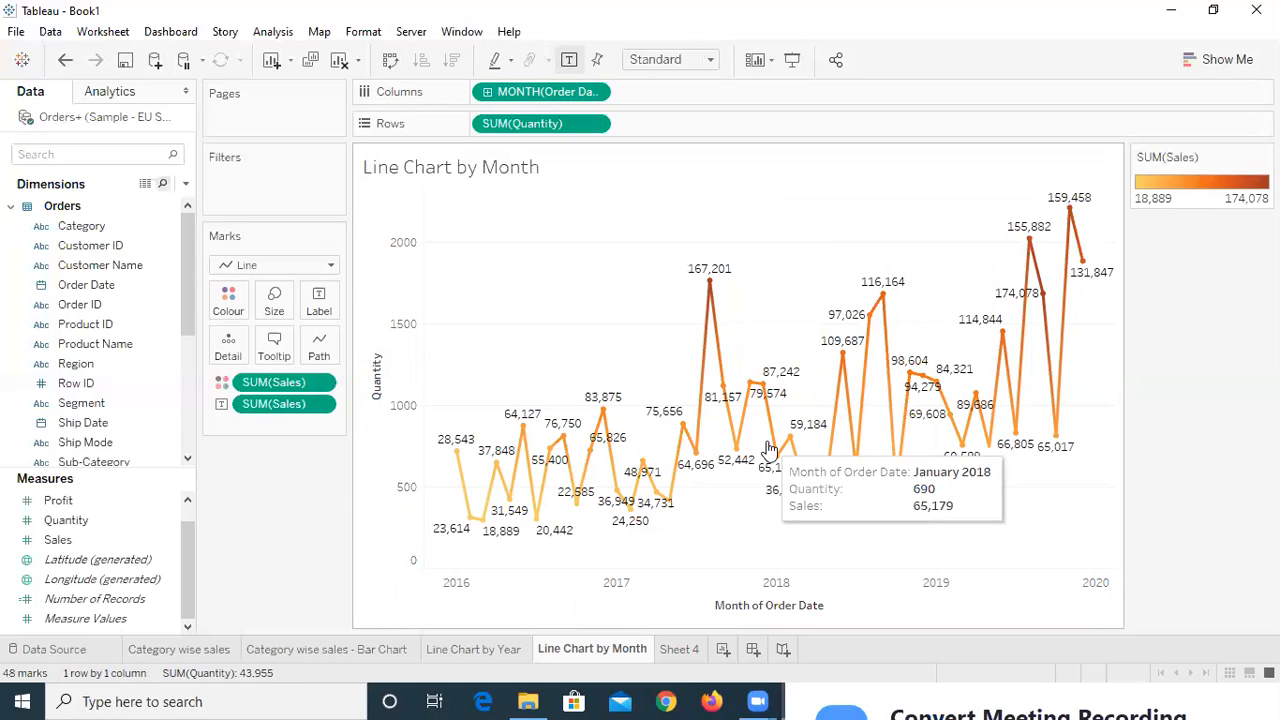
Return Order Date in Columns to the discrete Month date part and inspect the January point's details
click(597, 95)
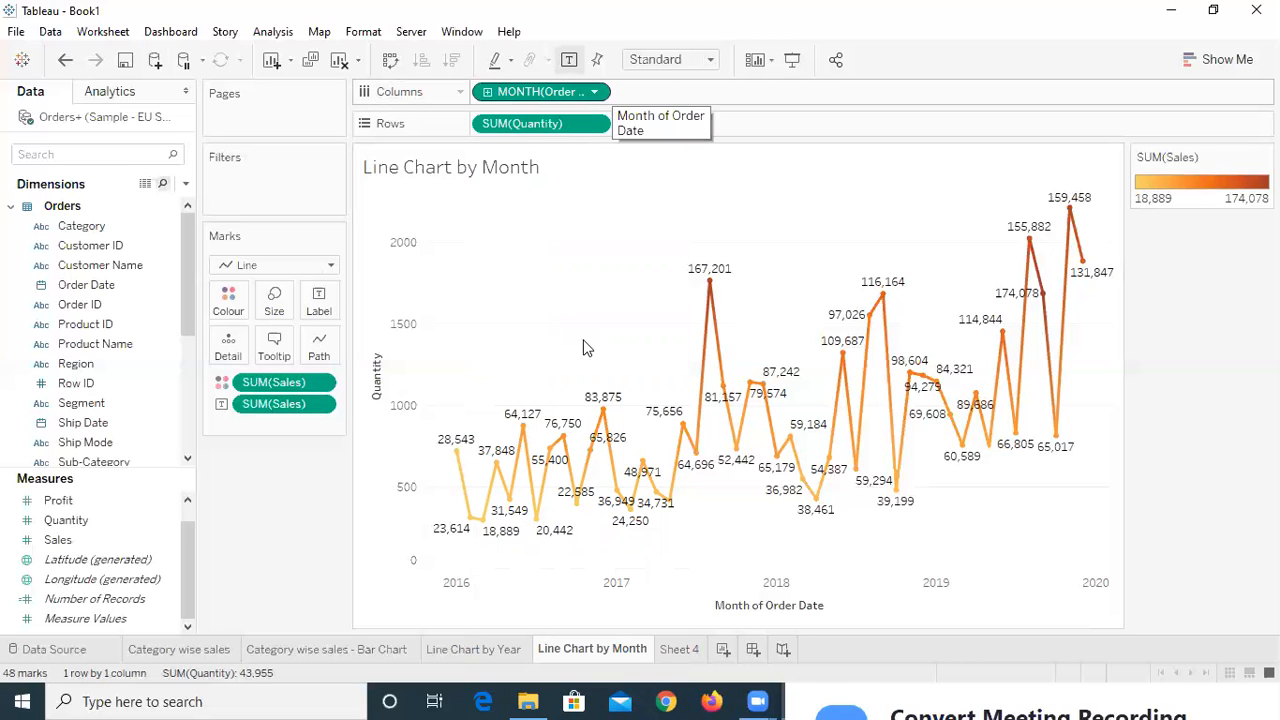
click(594, 92)
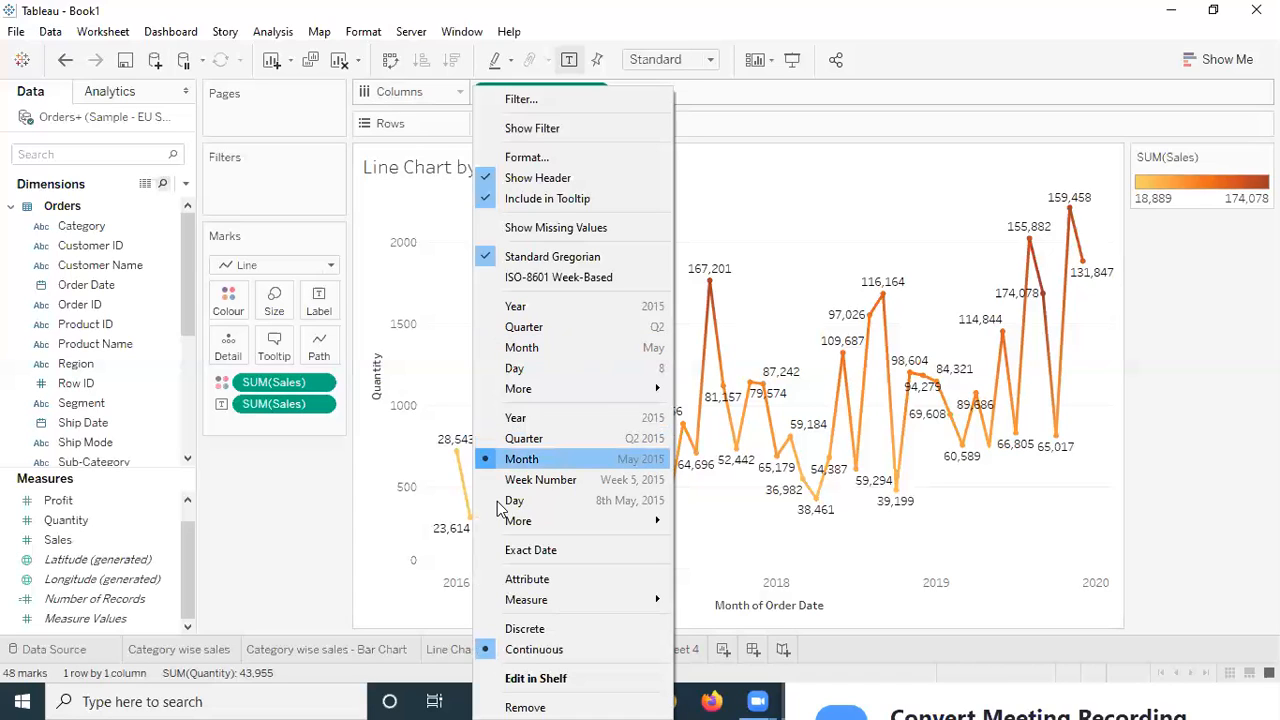
key(Escape)
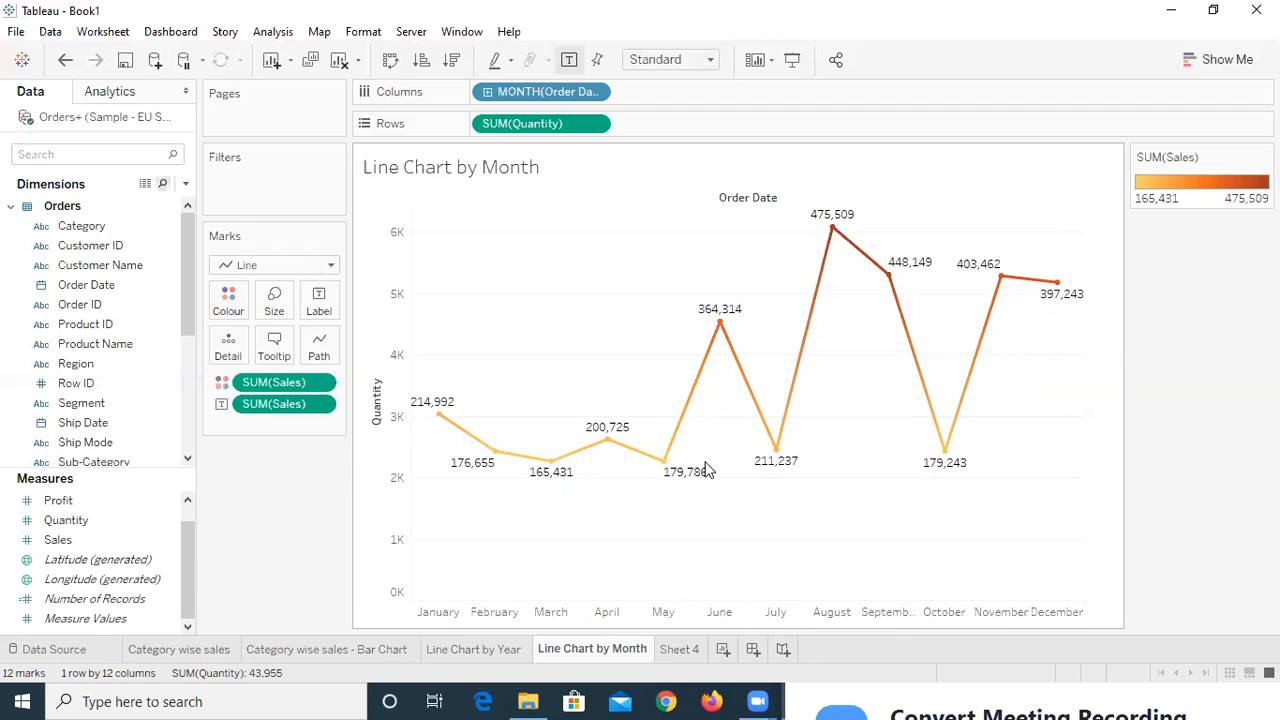
mouse_move(667, 472)
mouse_move(437, 422)
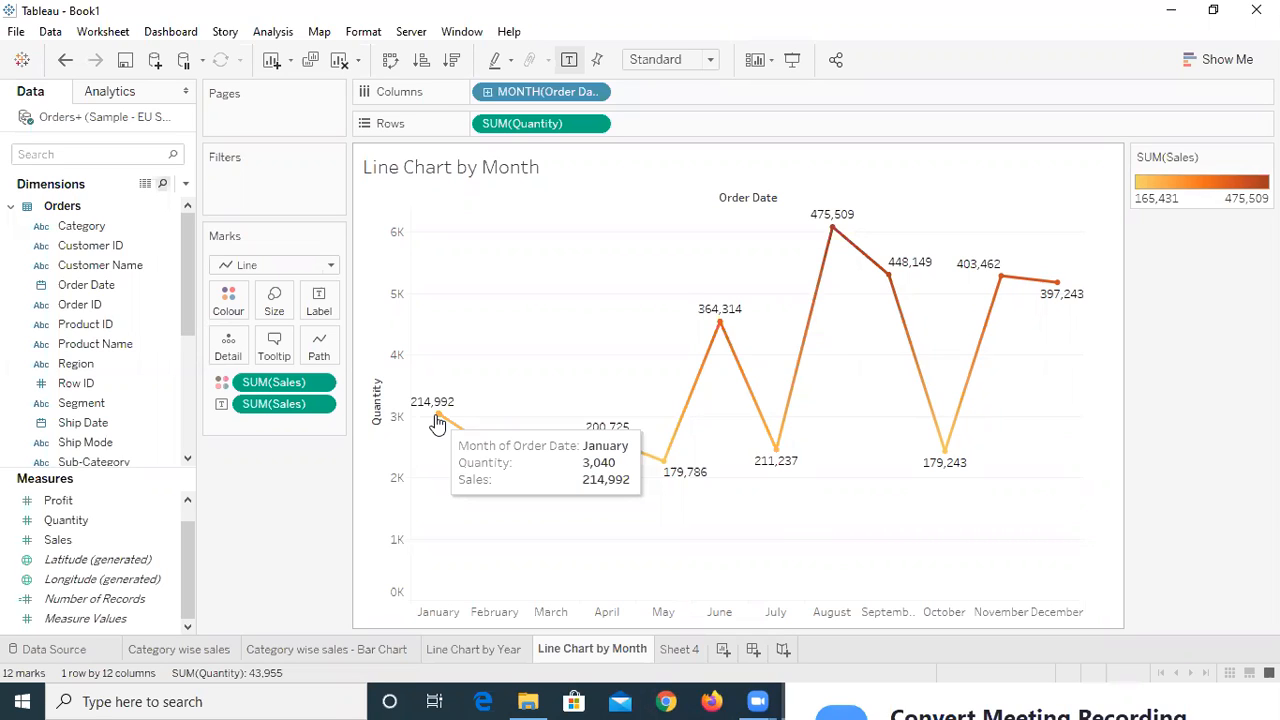
Review the date level options for Order Date in Columns and the source fields without changing the chart
right_click(596, 93)
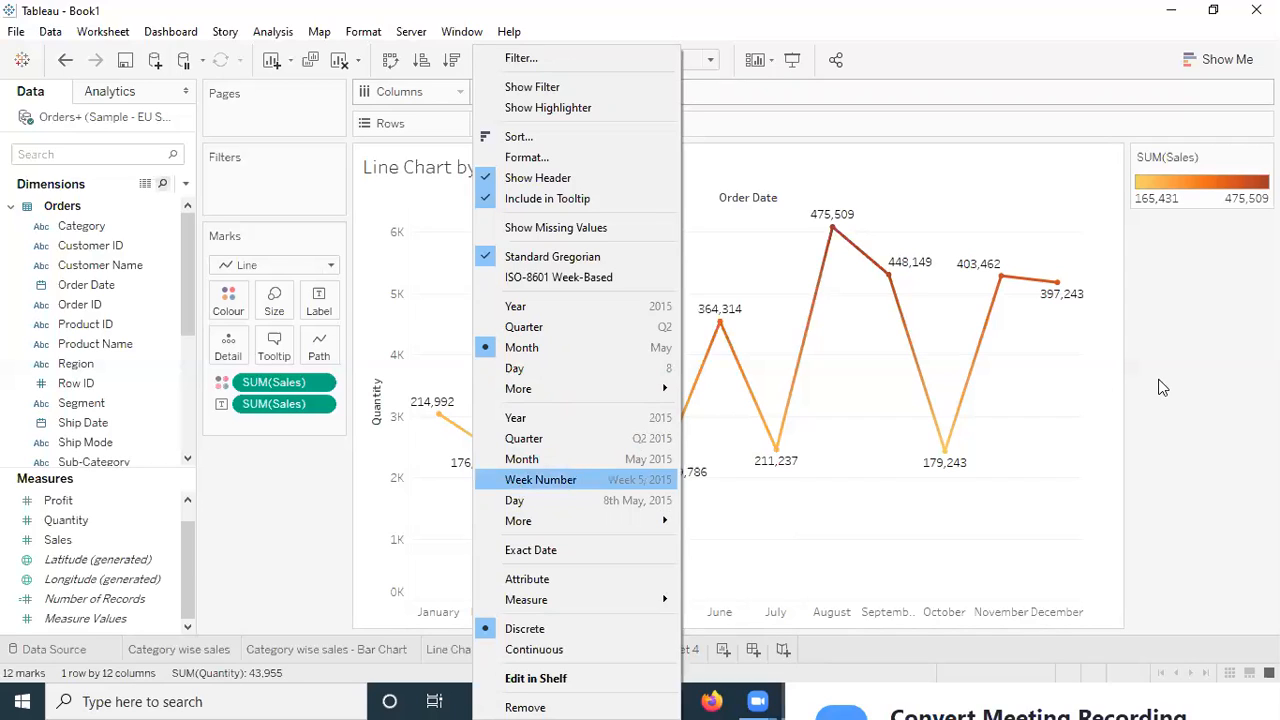
click(537, 91)
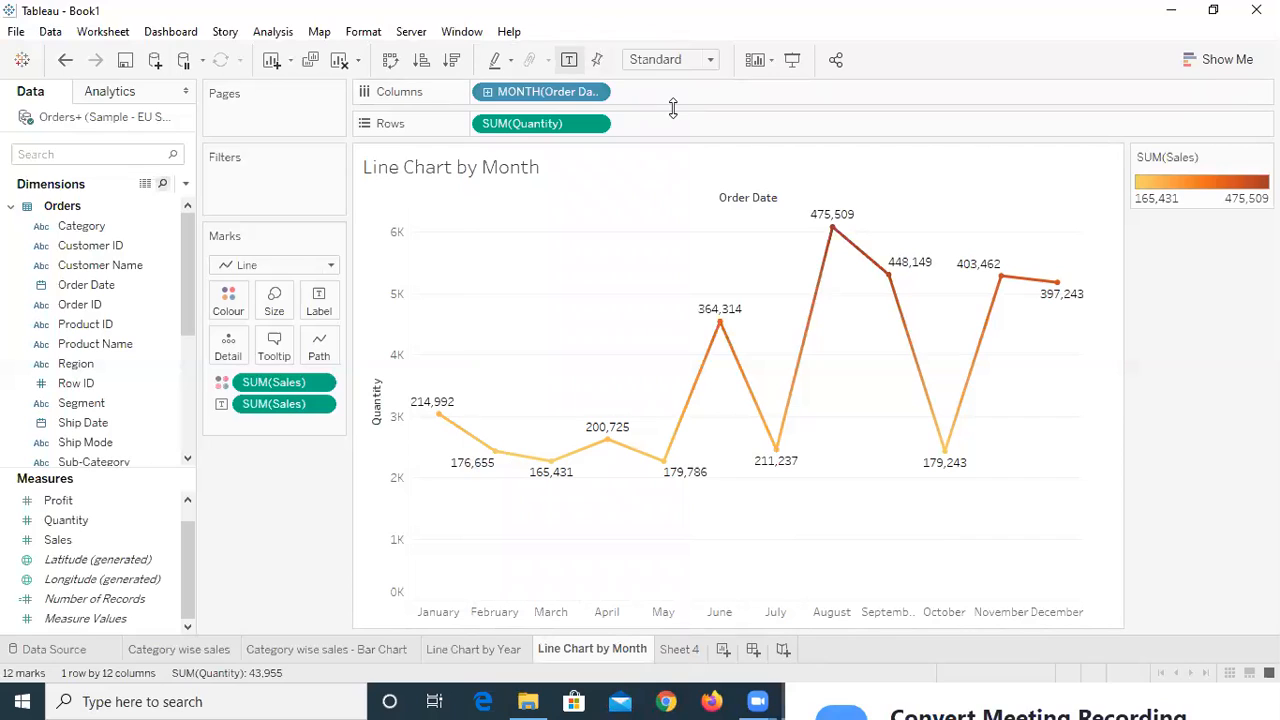
click(150, 265)
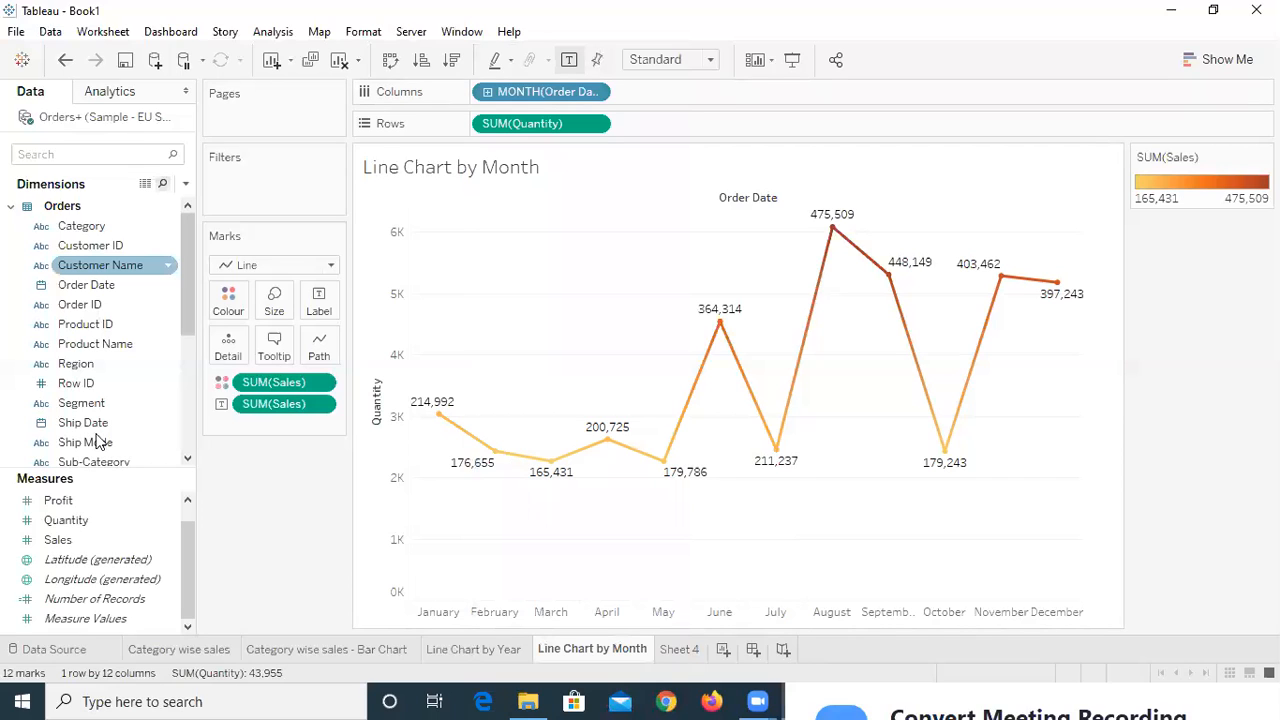
click(62, 522)
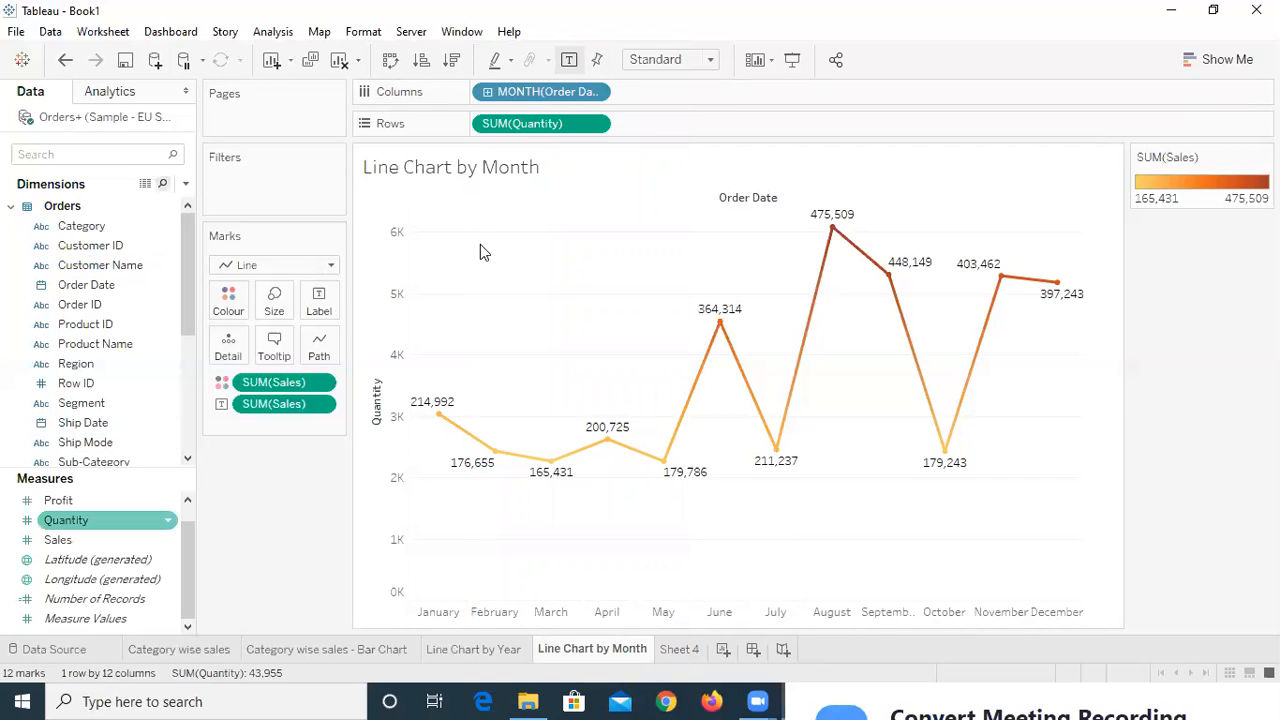
click(594, 93)
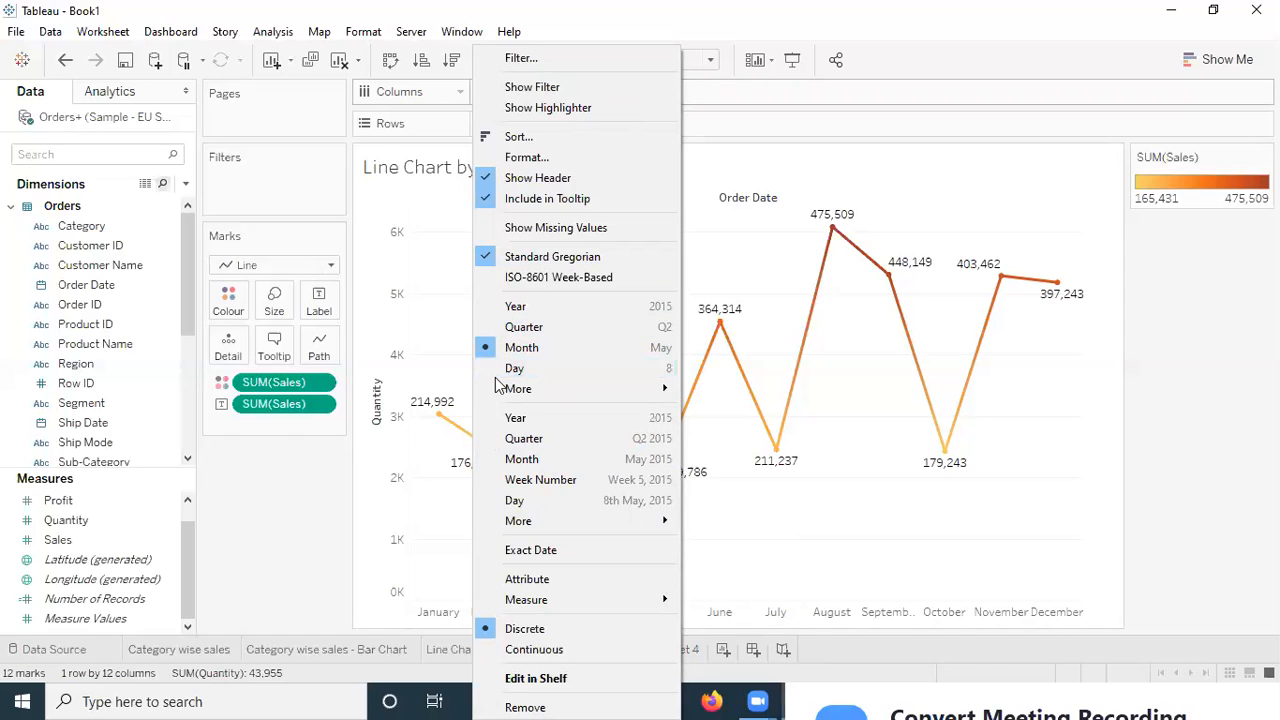
mouse_move(563, 368)
click(549, 92)
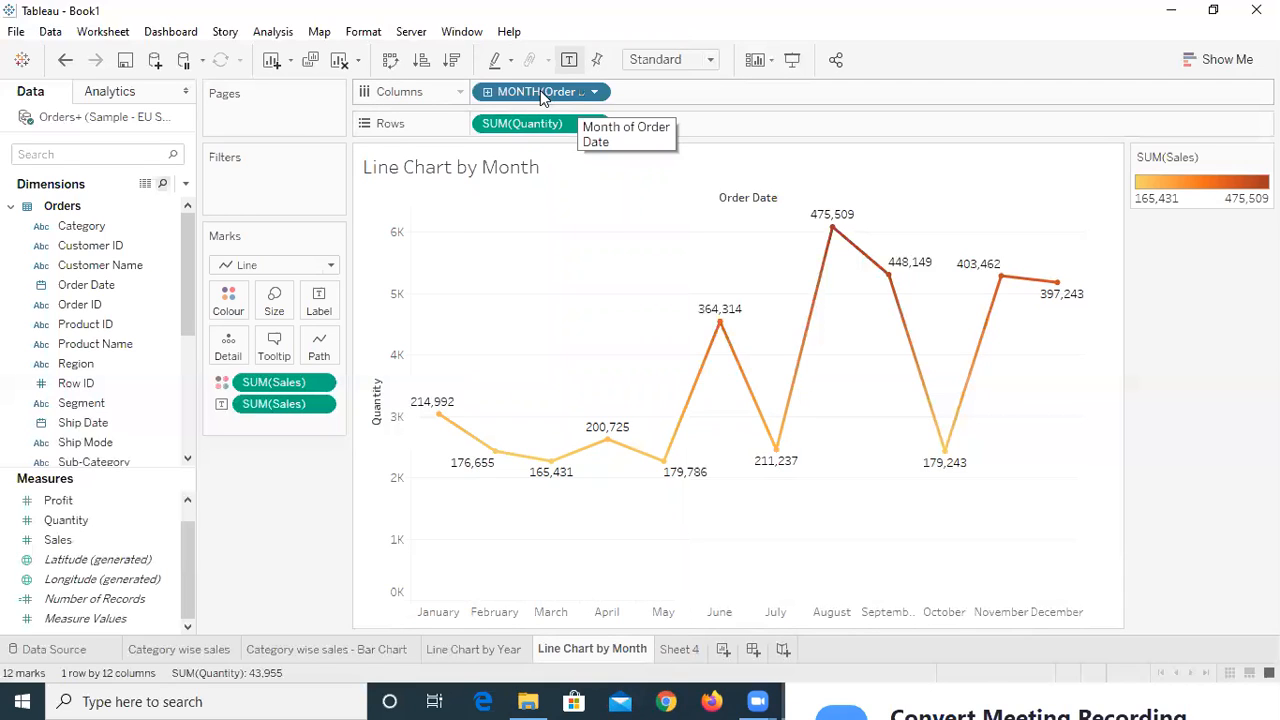
Plot Order Date by continuous month with year, inspect the January 2016 point, and restore the discrete Month date part
click(593, 92)
key(Escape)
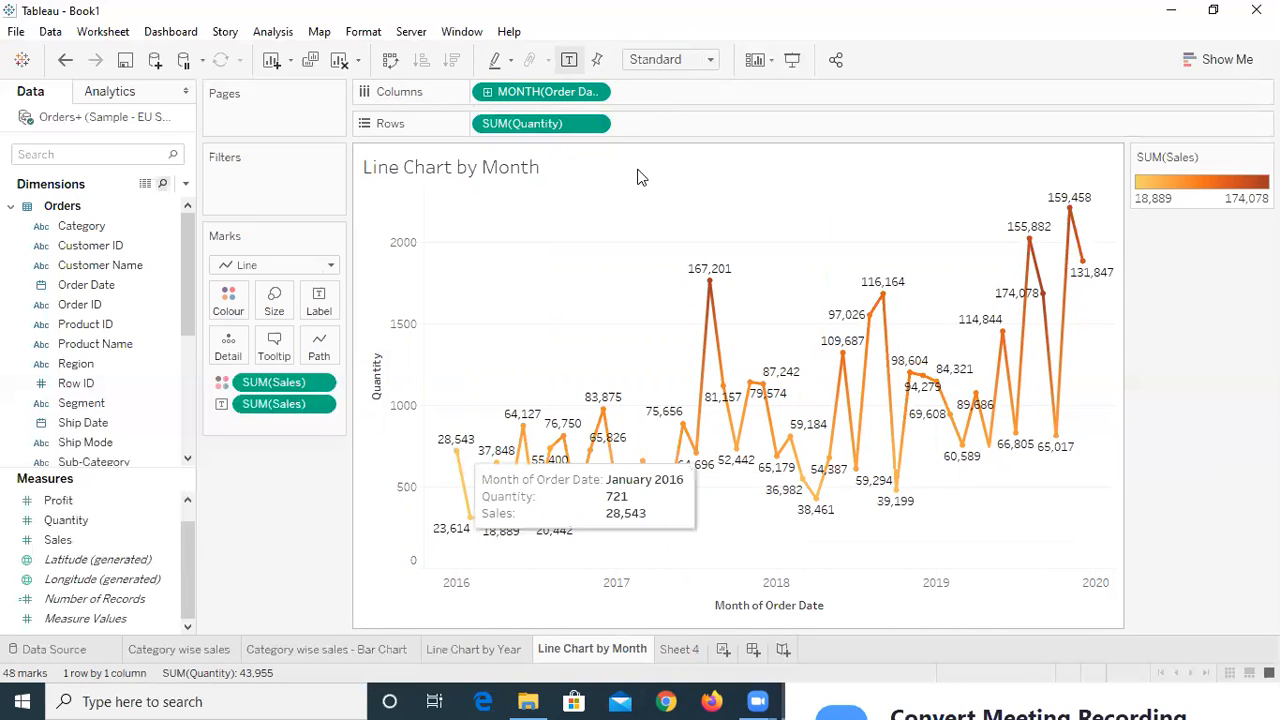
click(595, 95)
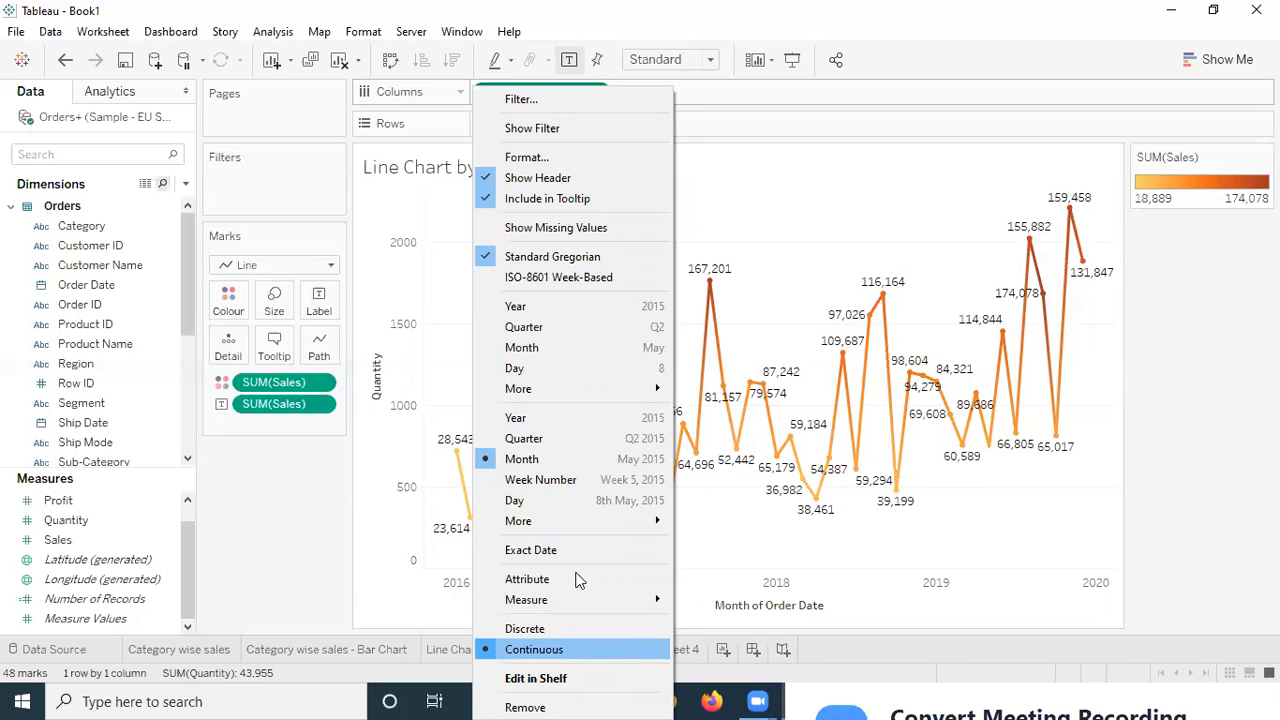
key(Up)
click(557, 347)
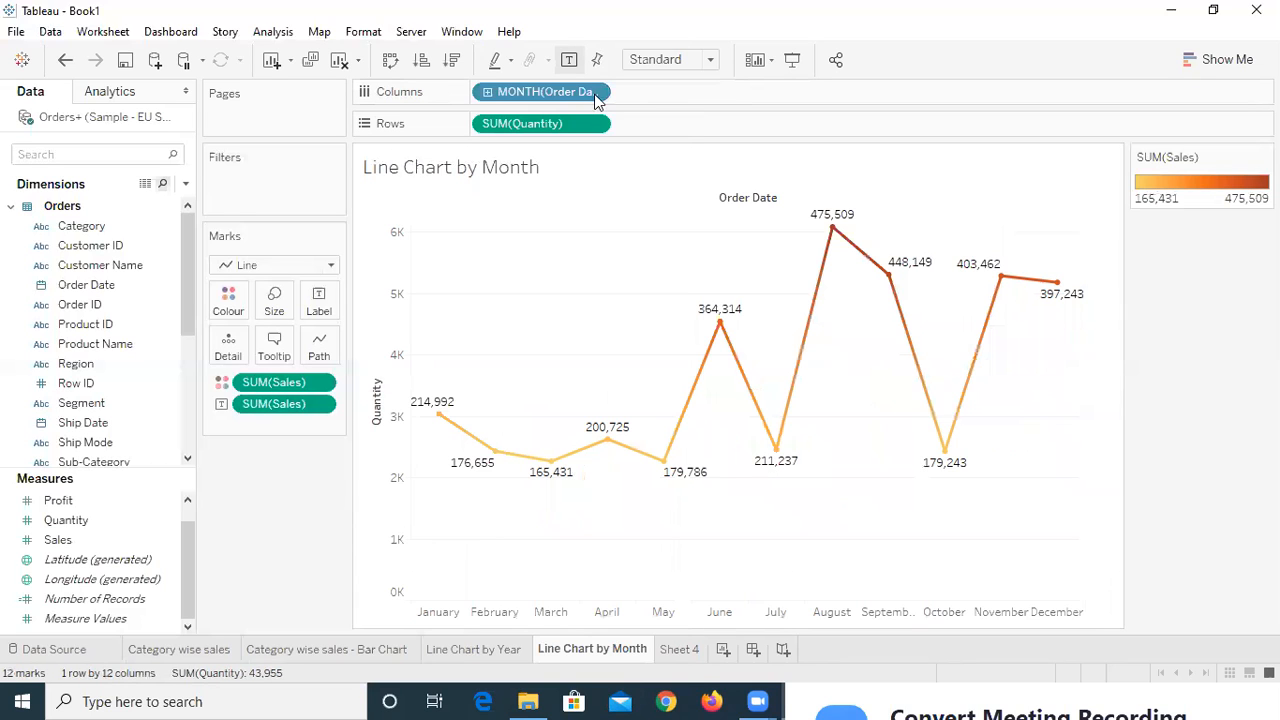
Try the Order Date month part in Columns as continuous, and switch it back to discrete
click(594, 93)
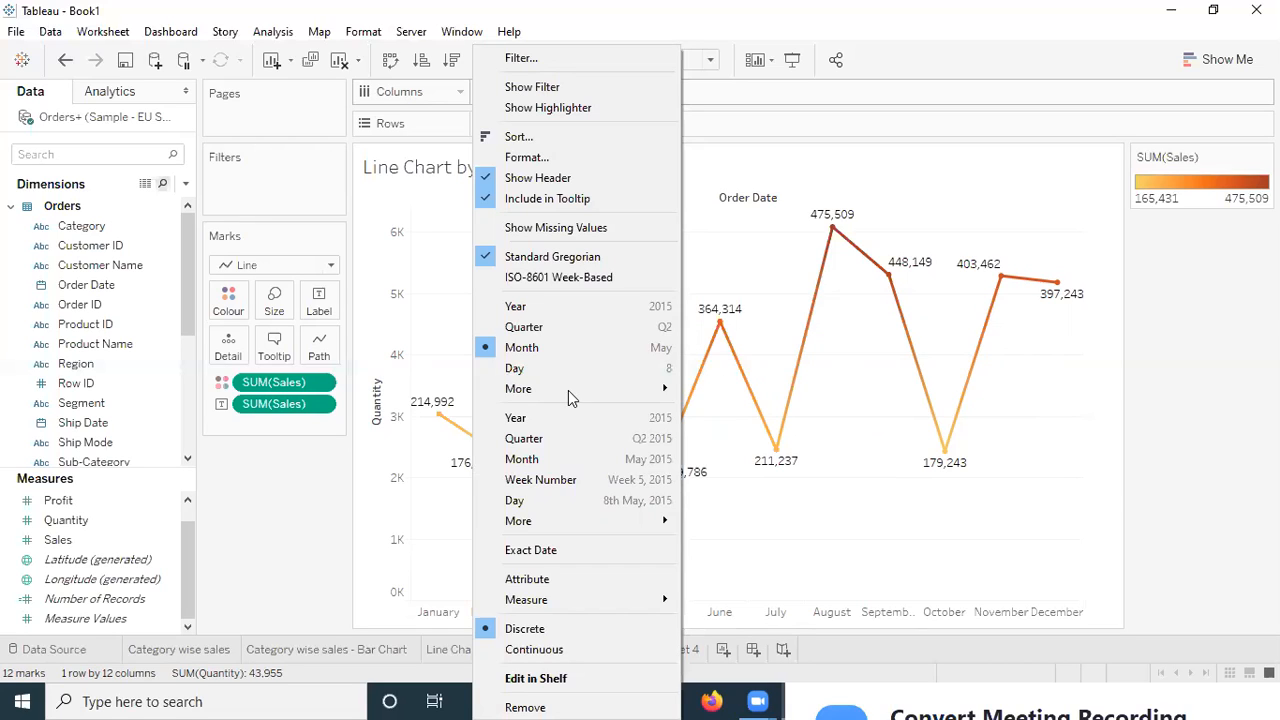
click(571, 645)
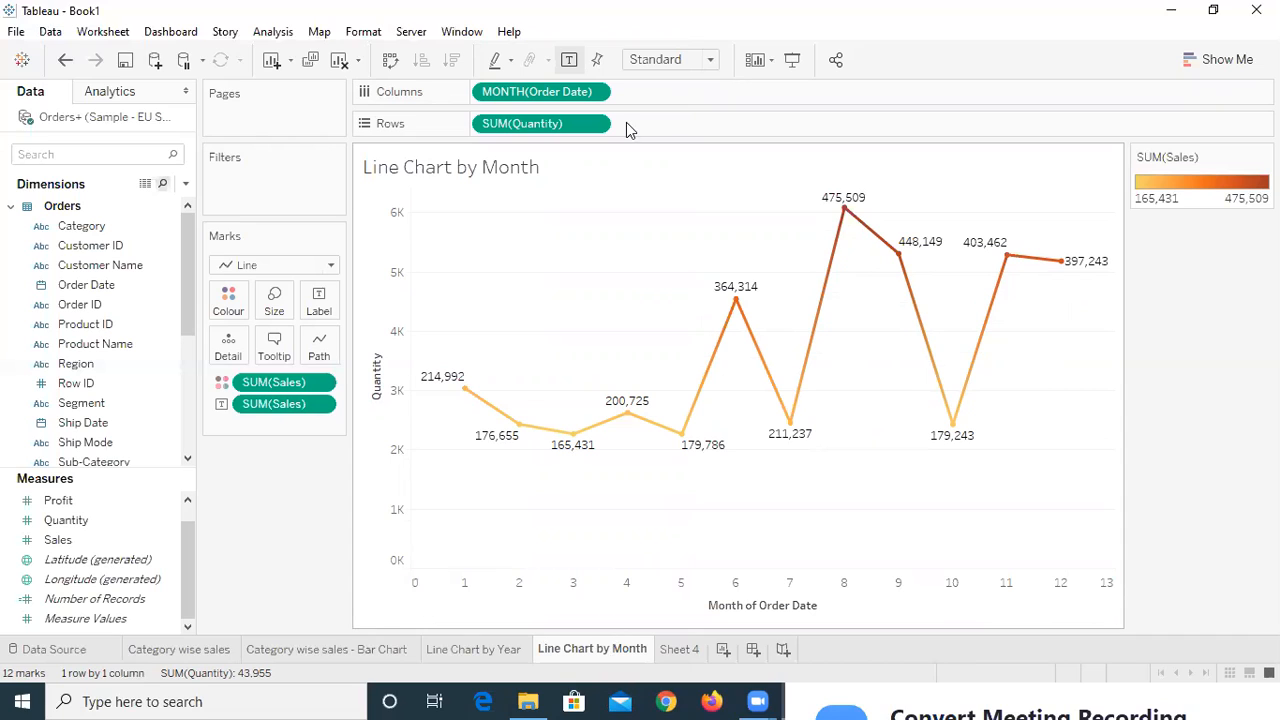
click(598, 92)
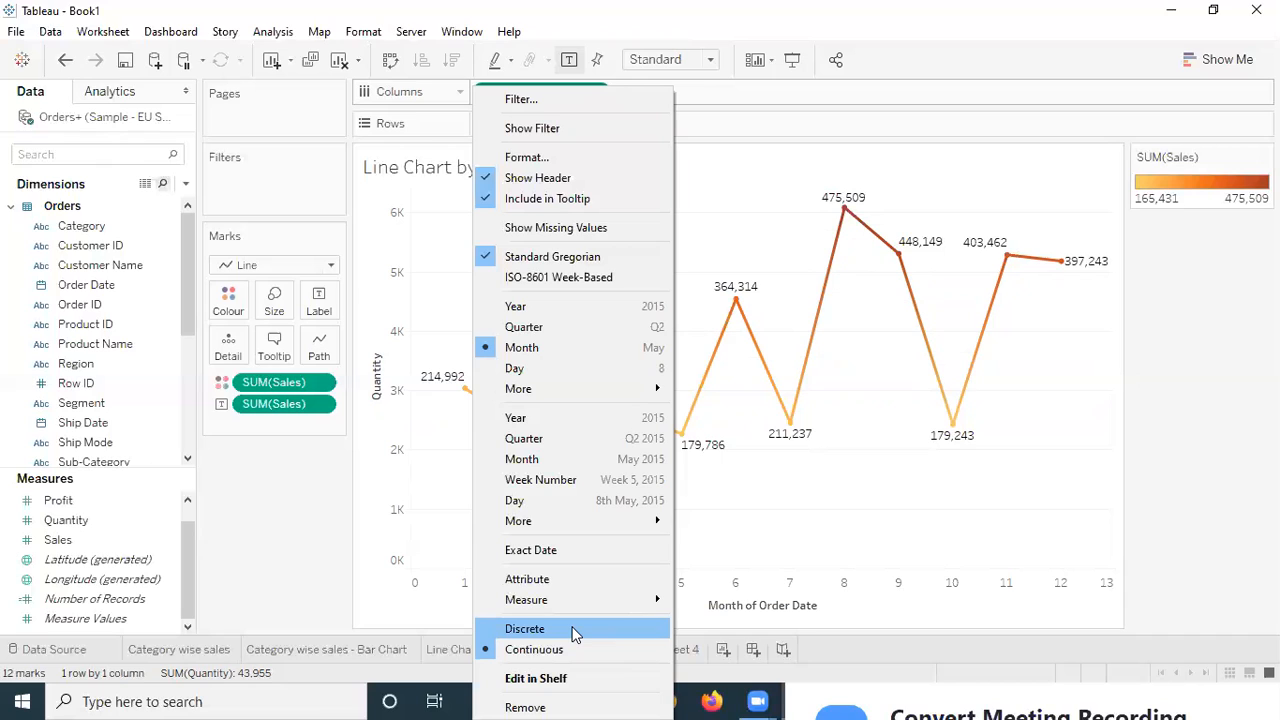
click(575, 629)
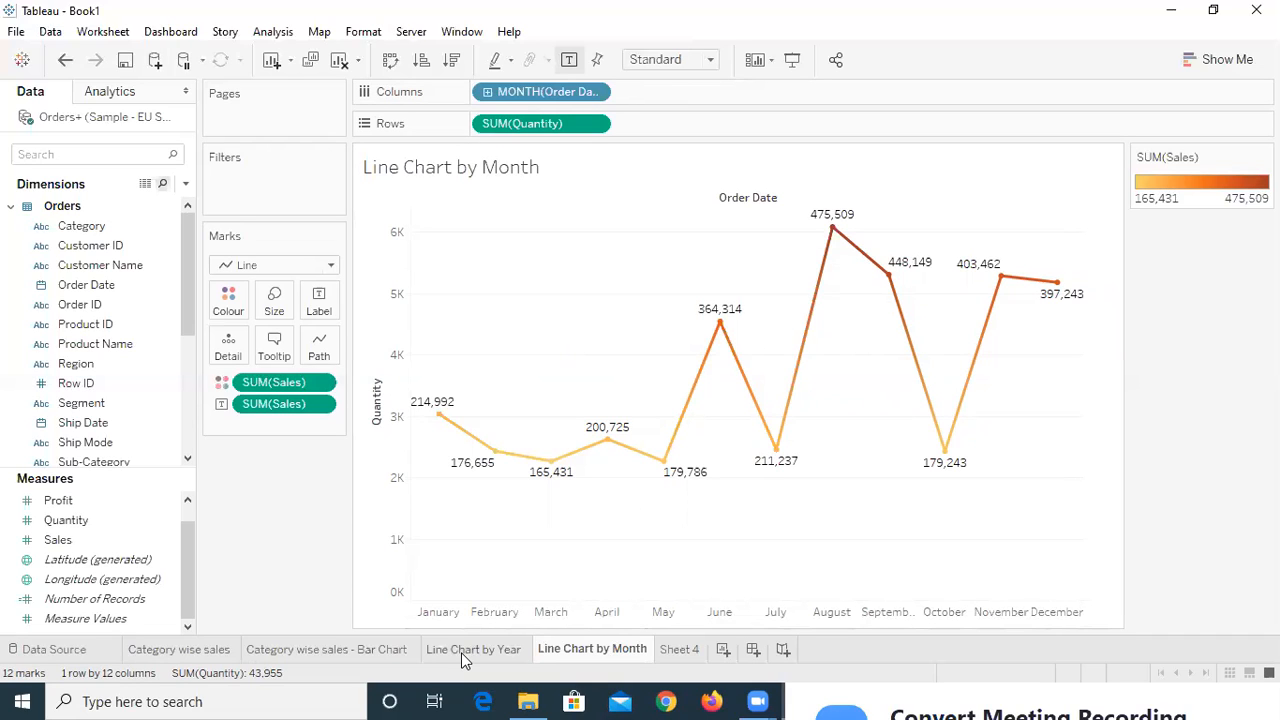
Duplicate the Line Chart by Month worksheet
click(590, 654)
mouse_move(784, 424)
mouse_move(679, 657)
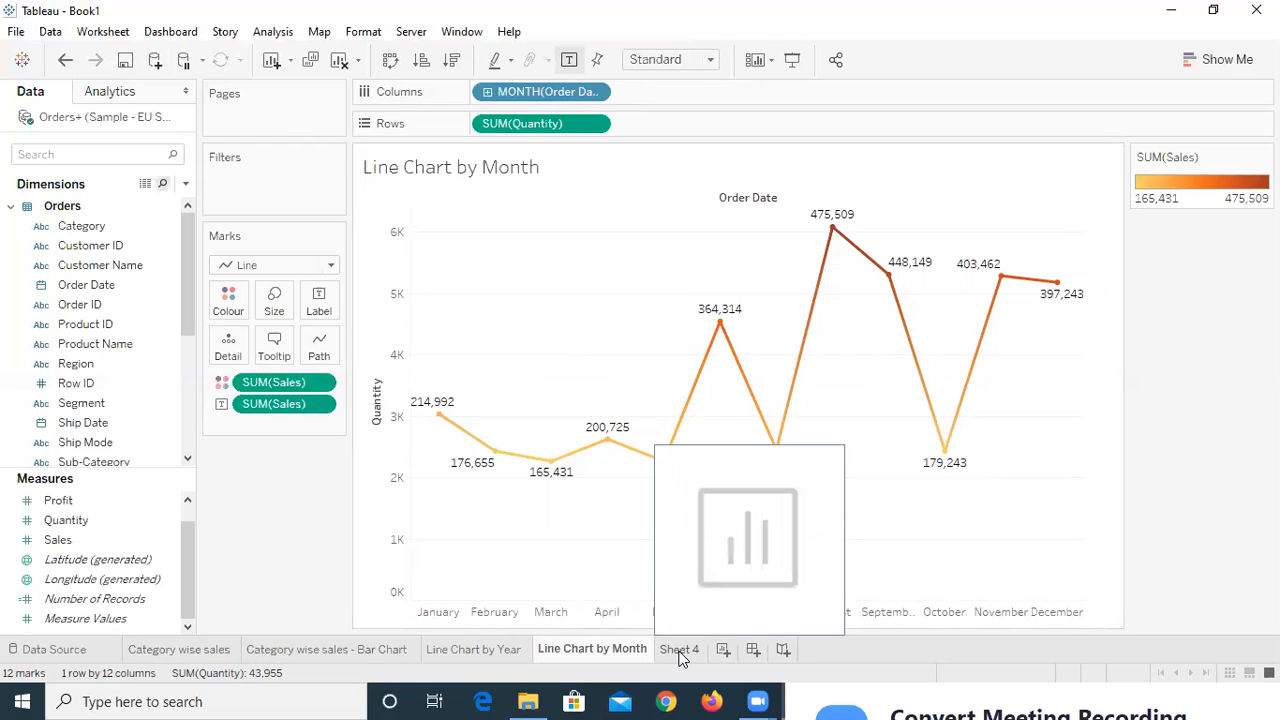
right_click(596, 651)
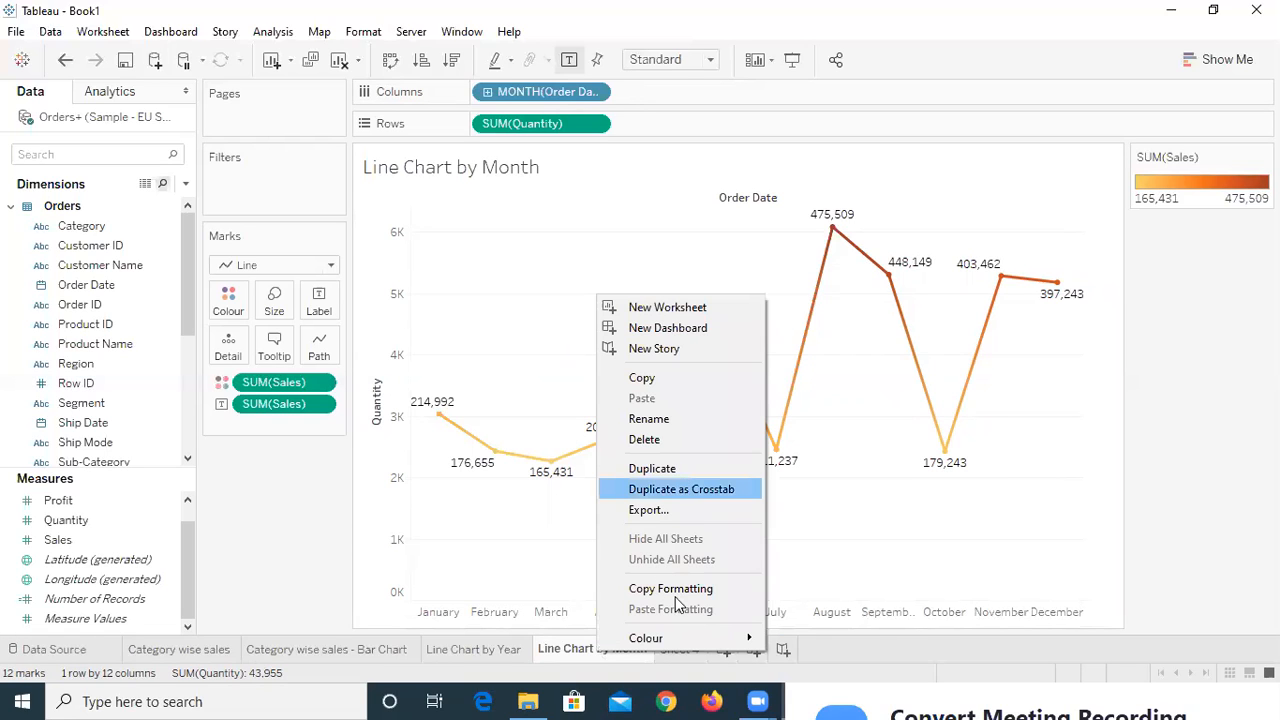
click(665, 469)
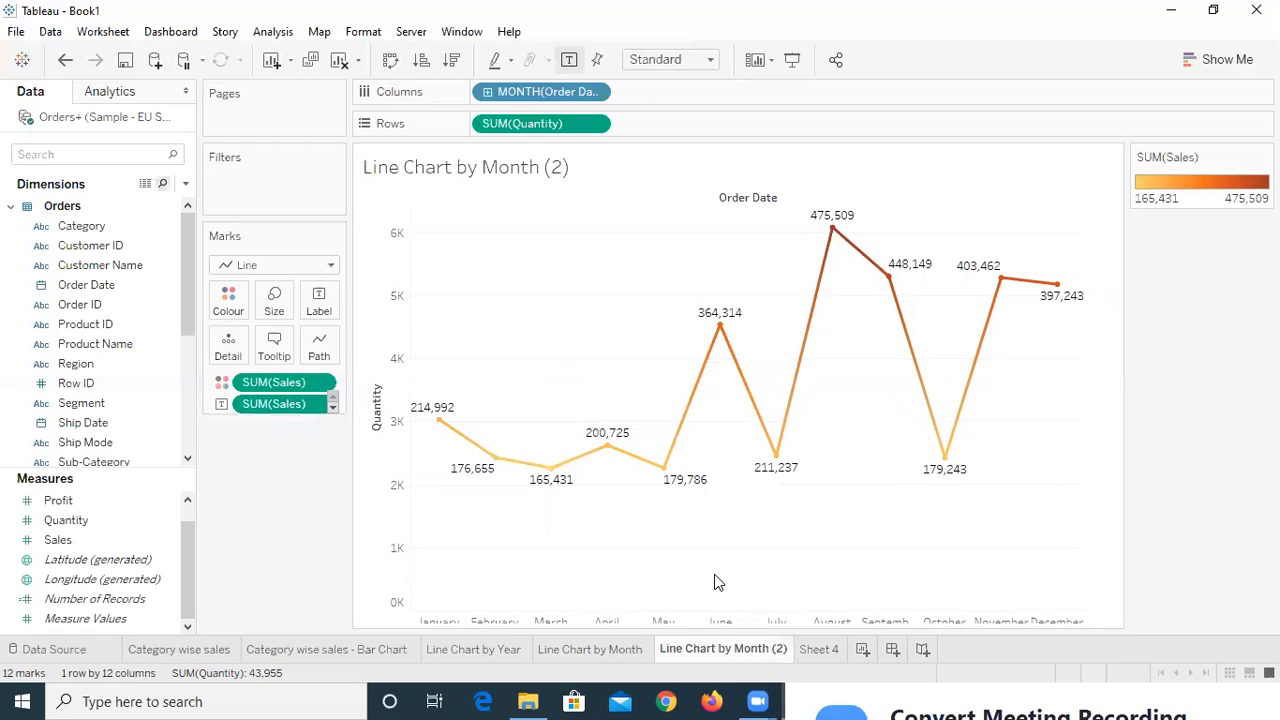
Set Order Date in Columns of the duplicated sheet to the discrete Week Number date part
click(598, 92)
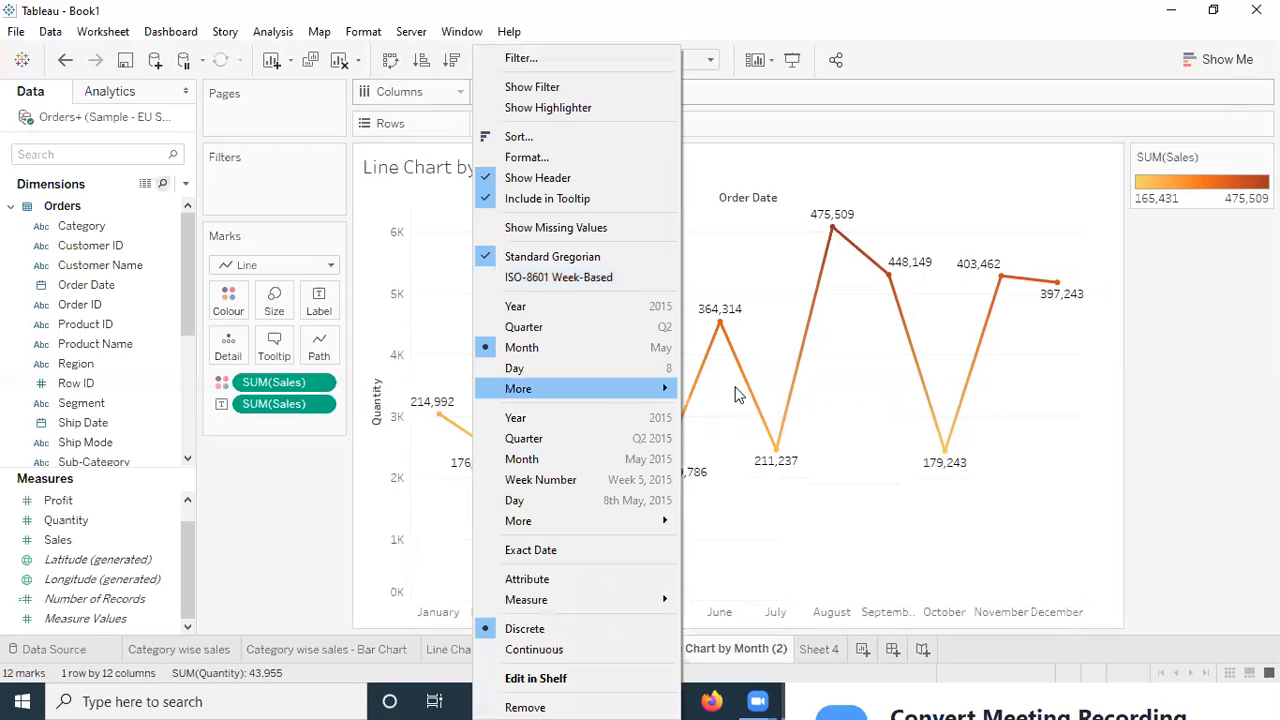
mouse_move(735, 393)
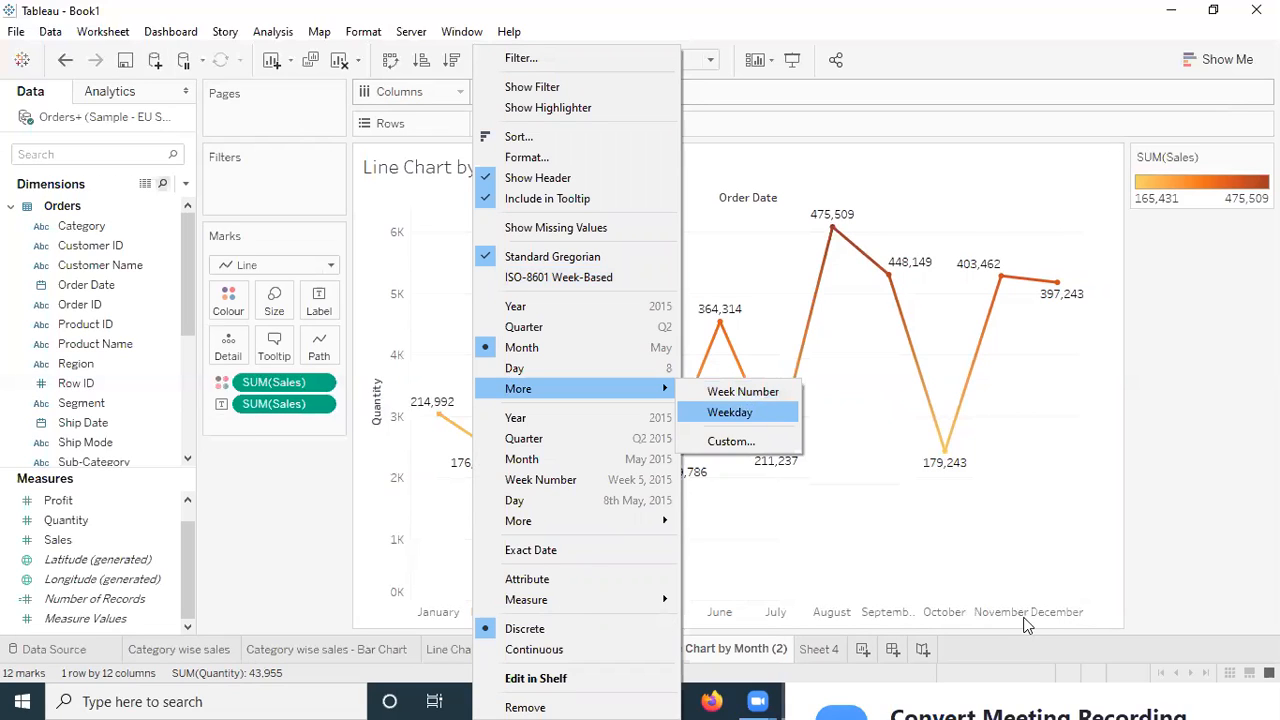
key(Return)
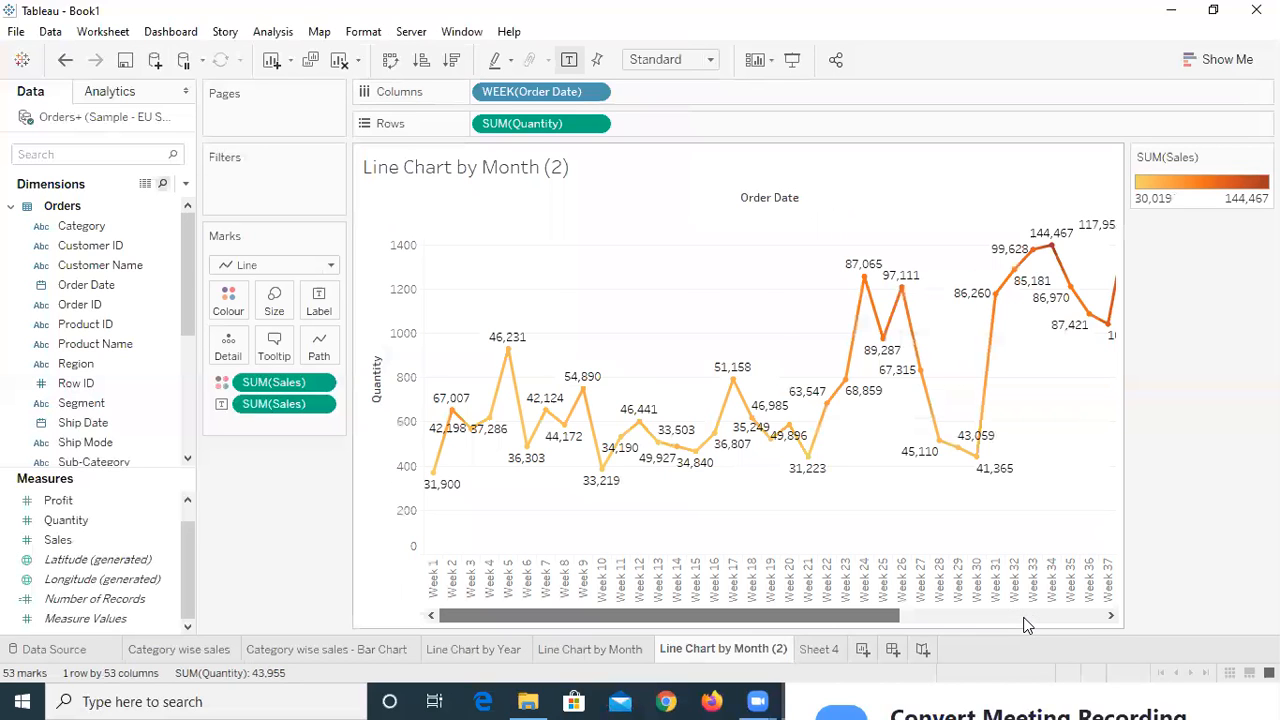
Examine the weekly line chart across all weeks, then compare it with Order Date by Month on this sheet and on Line Chart by Month
click(1023, 616)
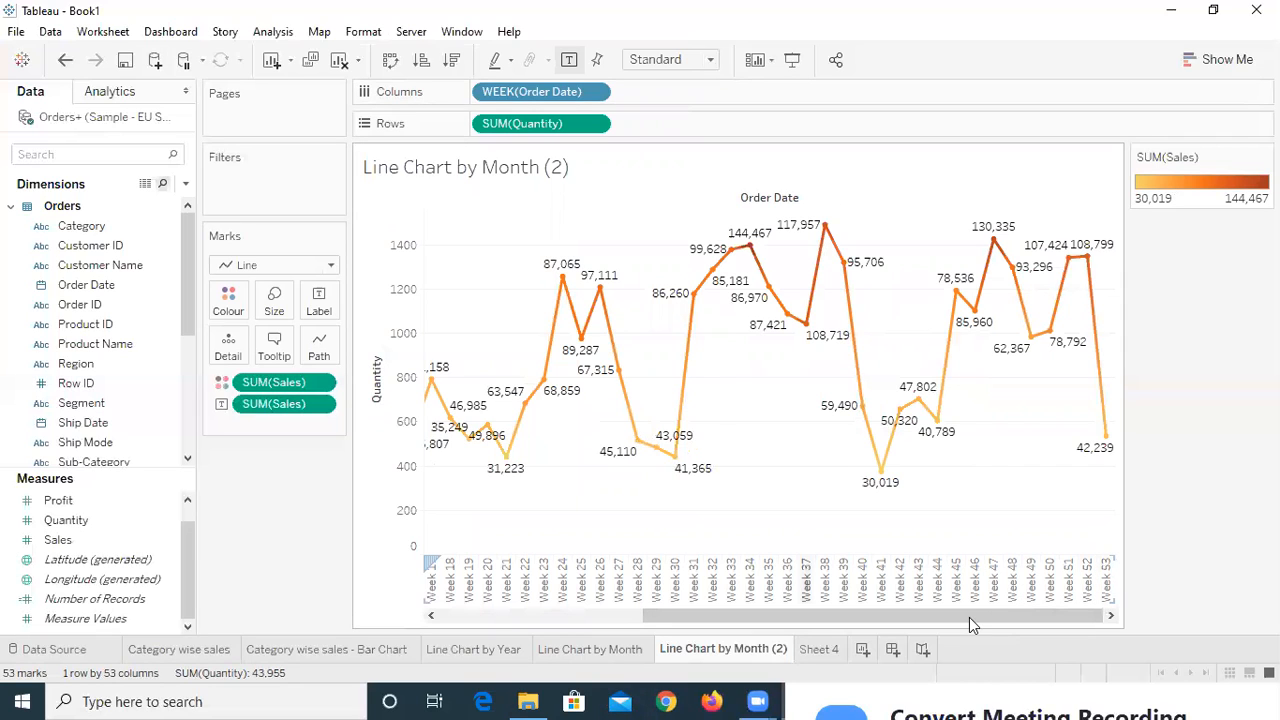
scroll(640, 572, left, 5)
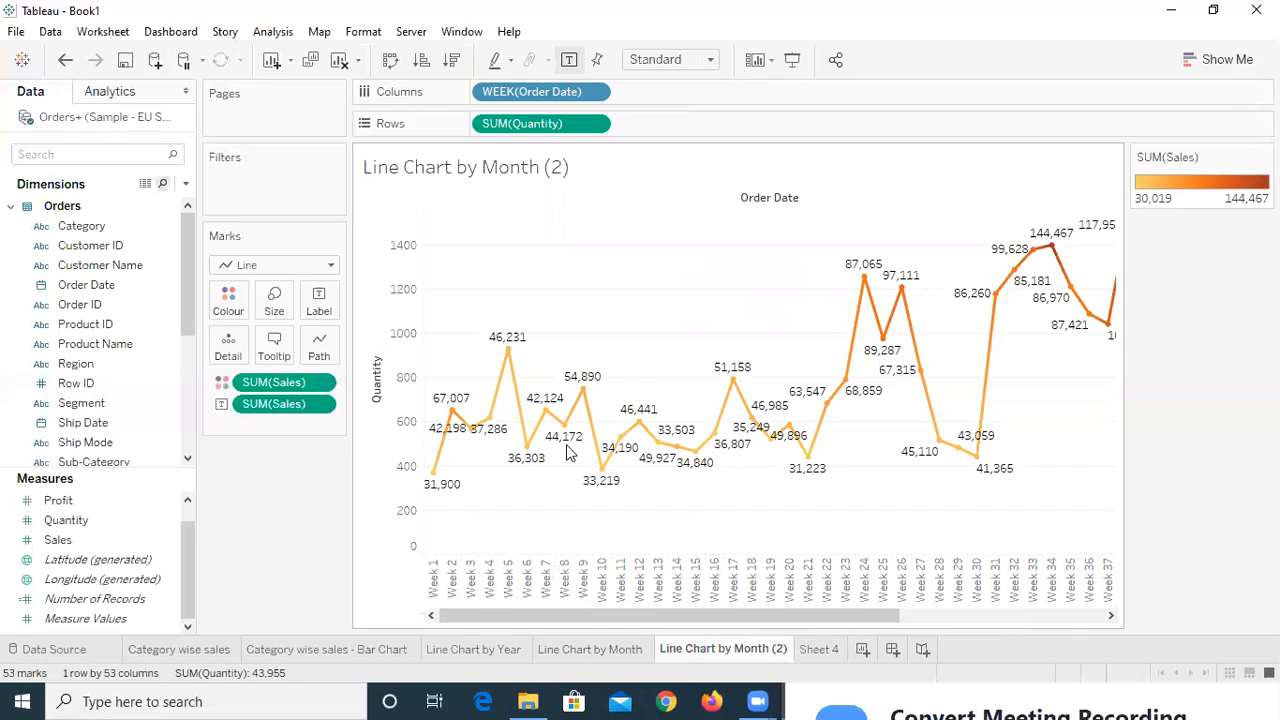
click(597, 95)
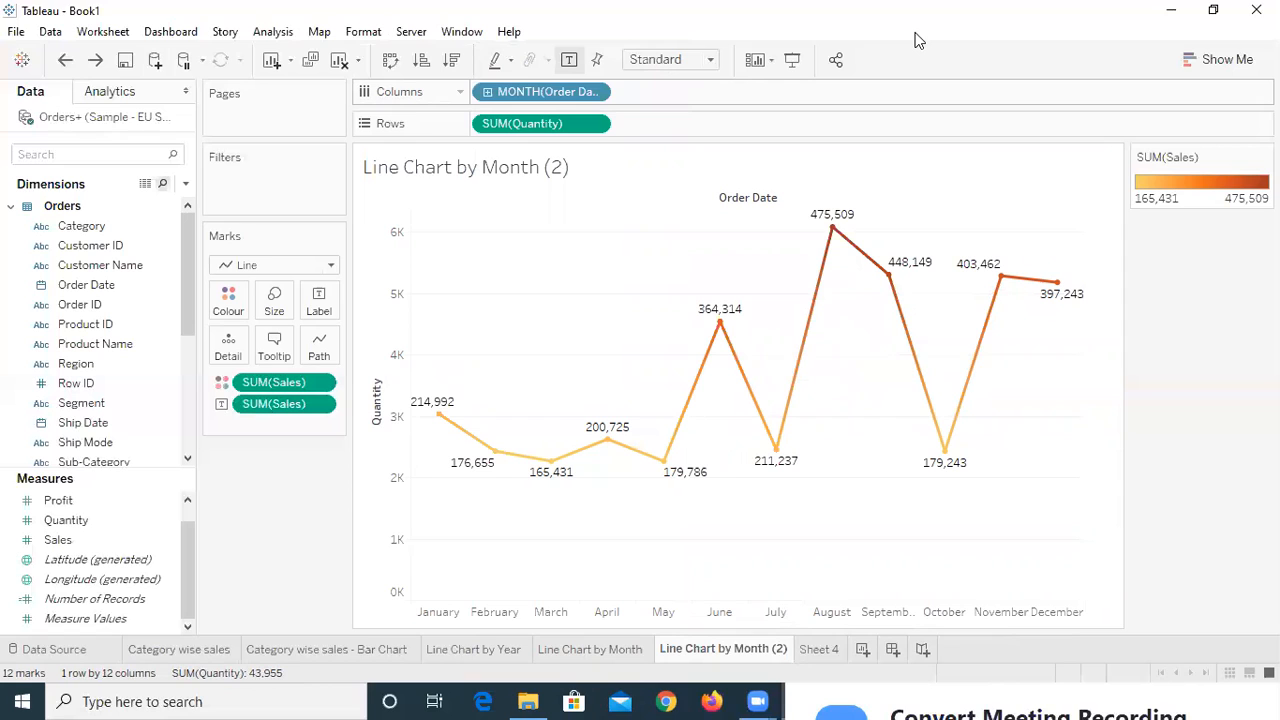
click(615, 653)
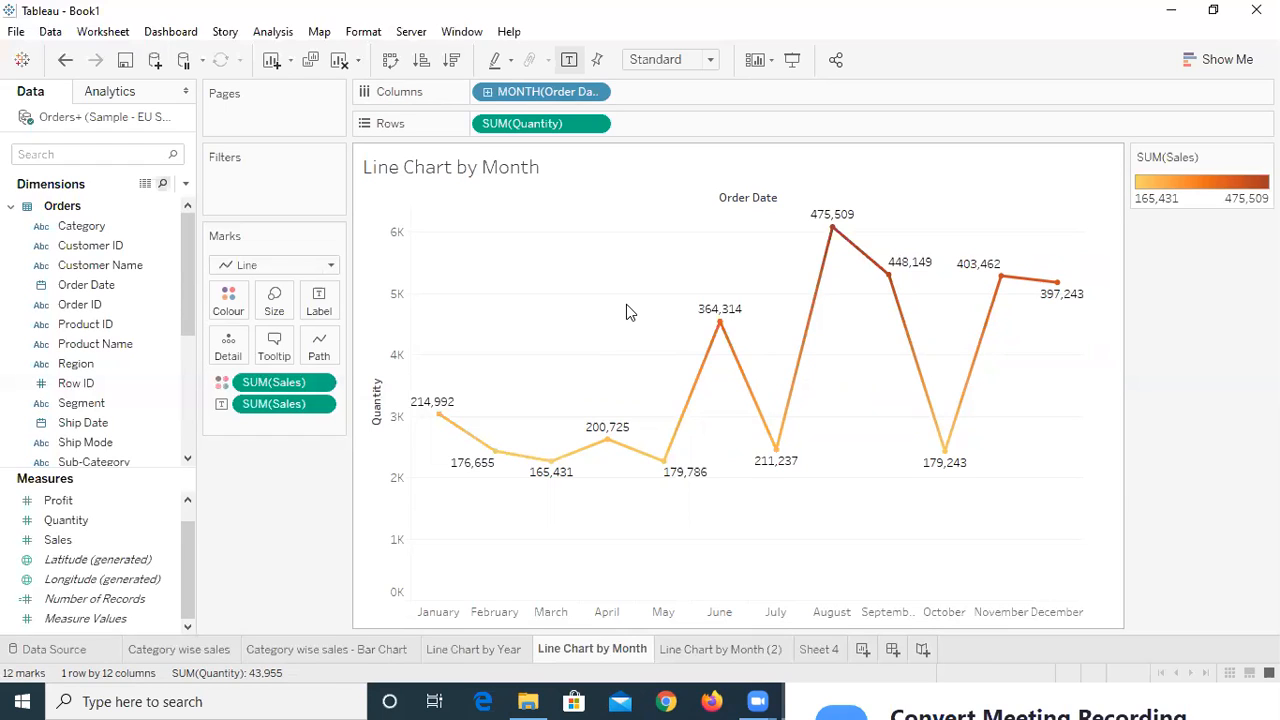
mouse_move(836, 240)
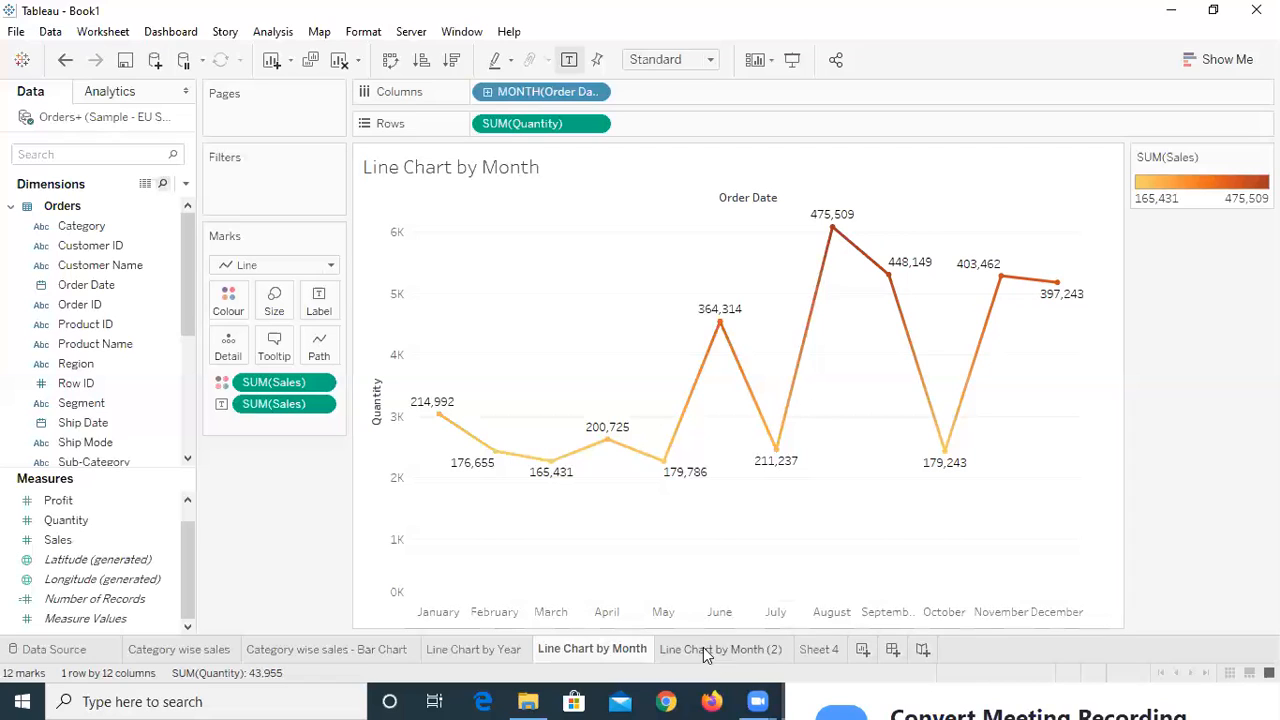
Review the Category wise sales, Category wise sales - Bar Chart, Line Chart by Year and Line Chart by Month worksheets in order
click(180, 649)
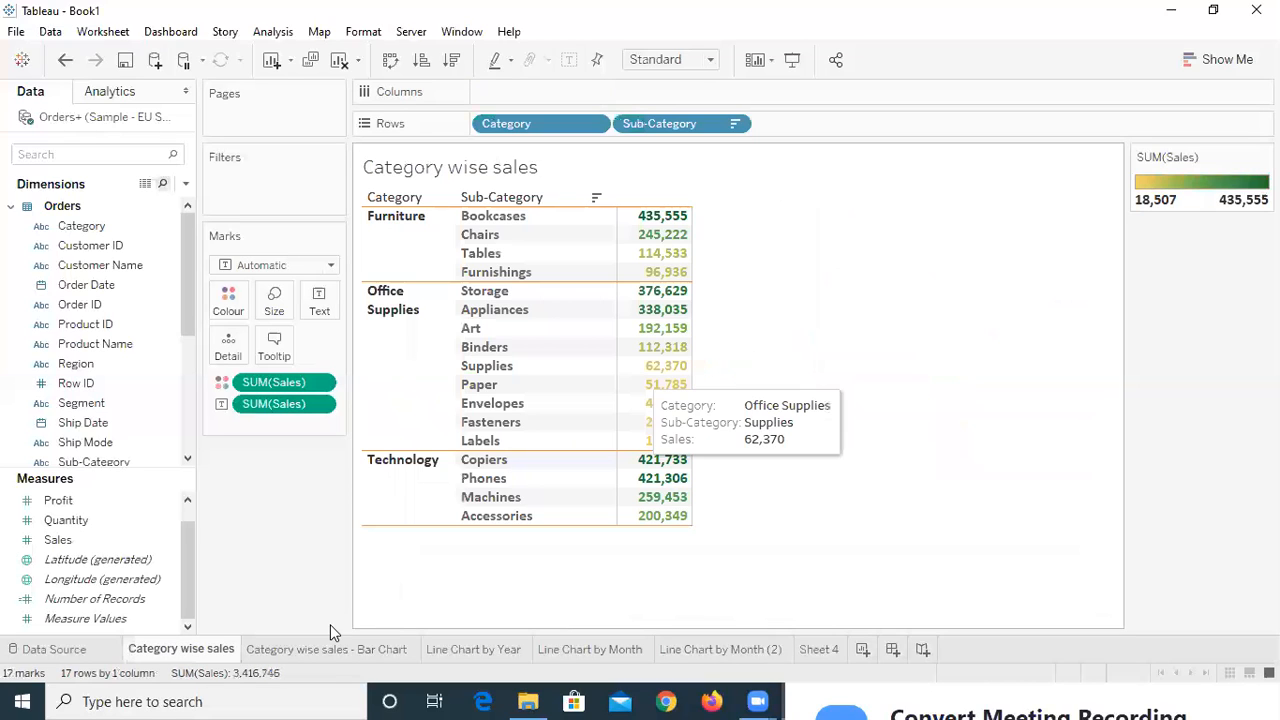
click(324, 649)
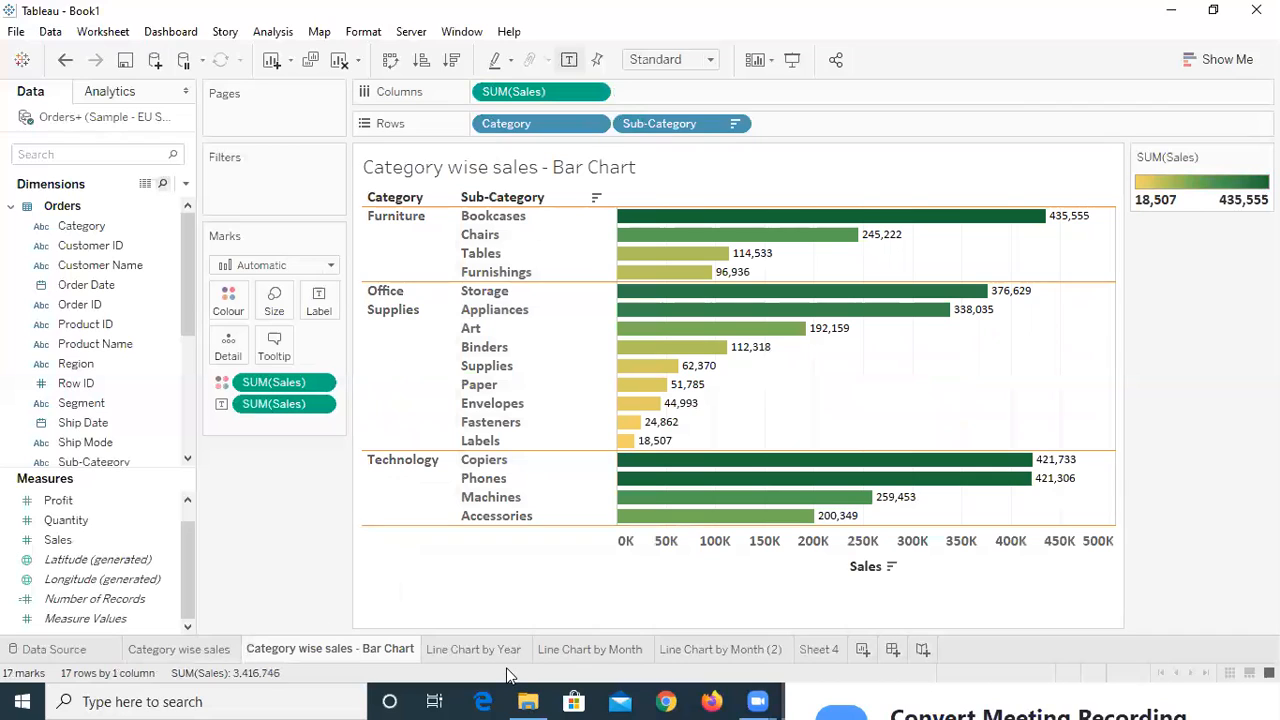
click(474, 650)
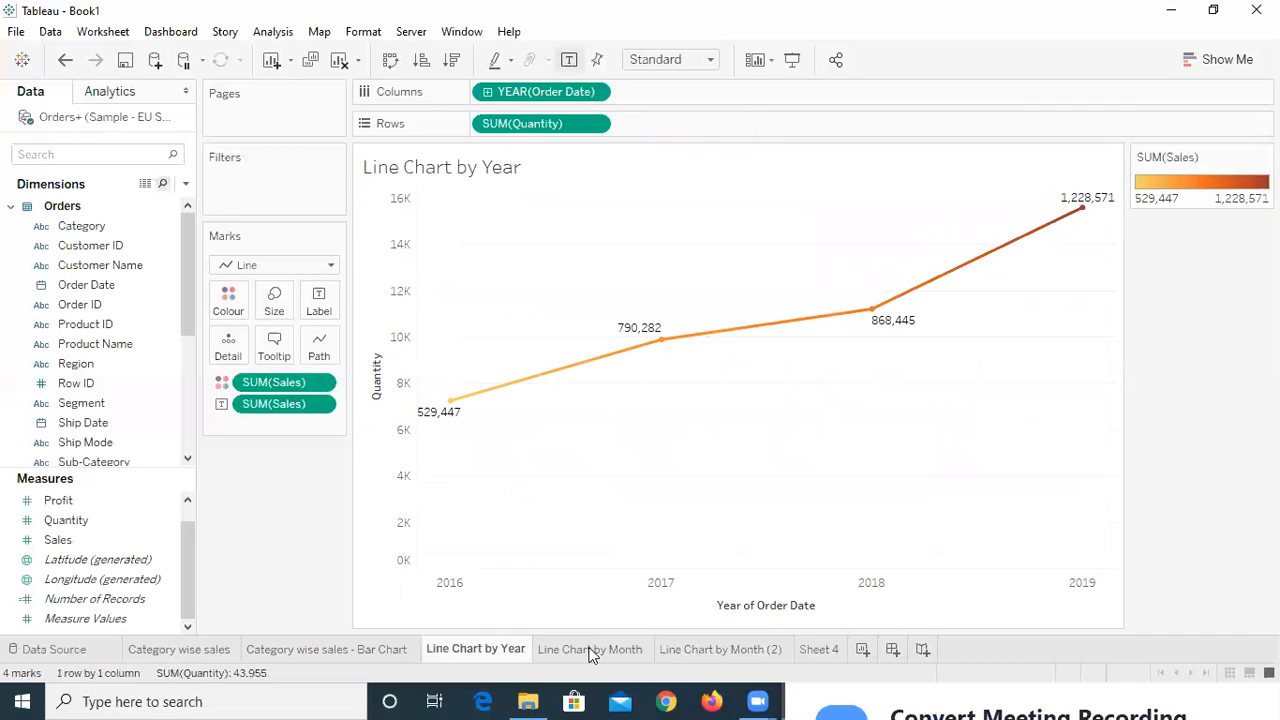
click(590, 651)
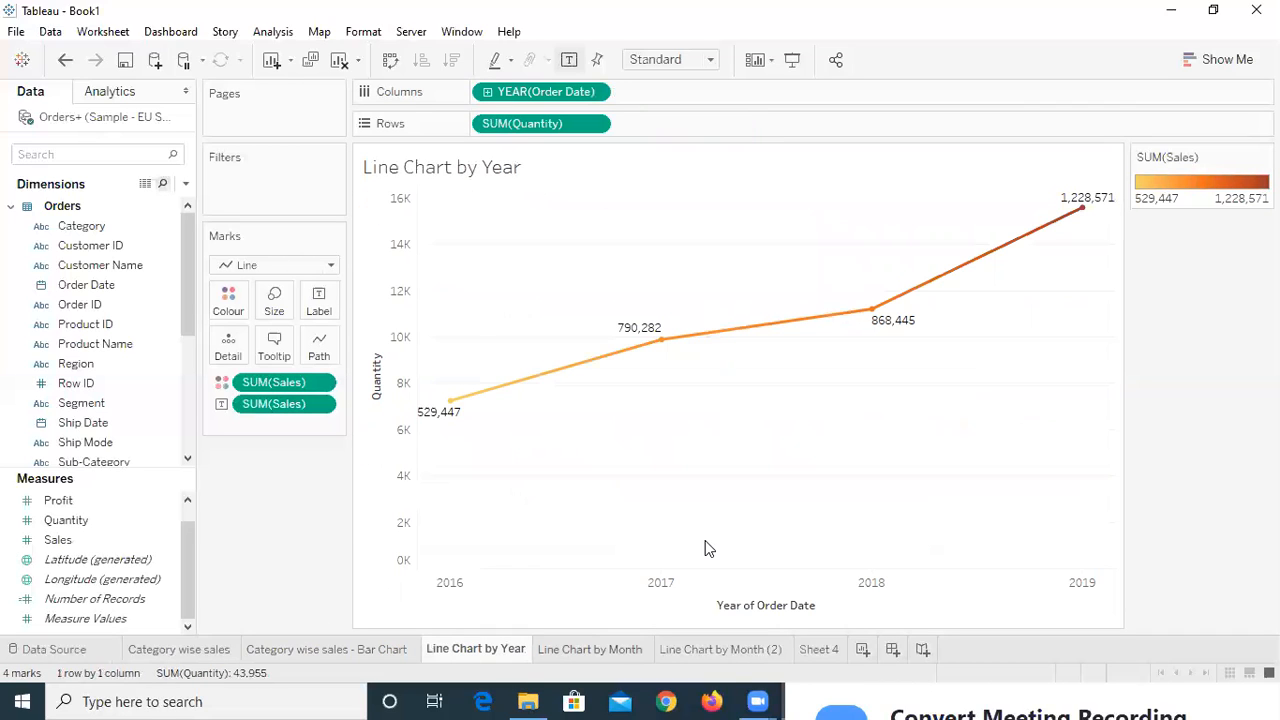
Rename the duplicated worksheet Line Chart by Month (2) as Line Chart by Week
click(727, 651)
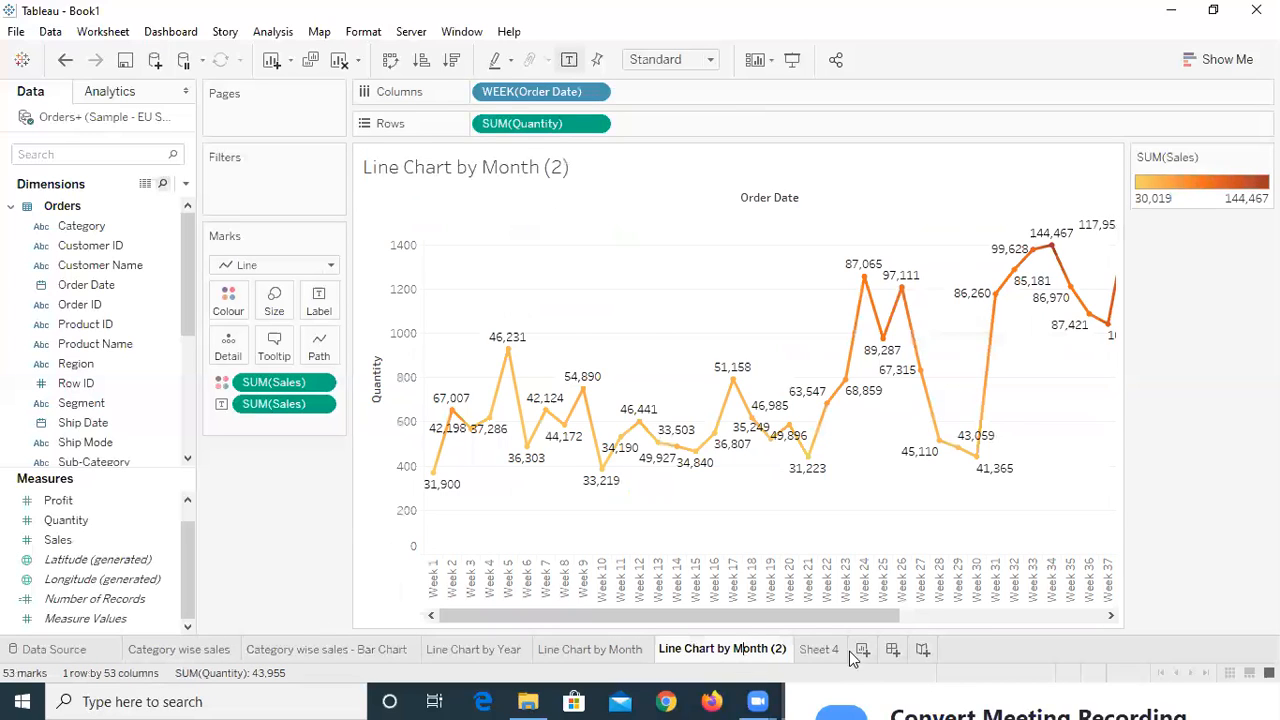
key(shift+End)
text(Week)
key(Return)
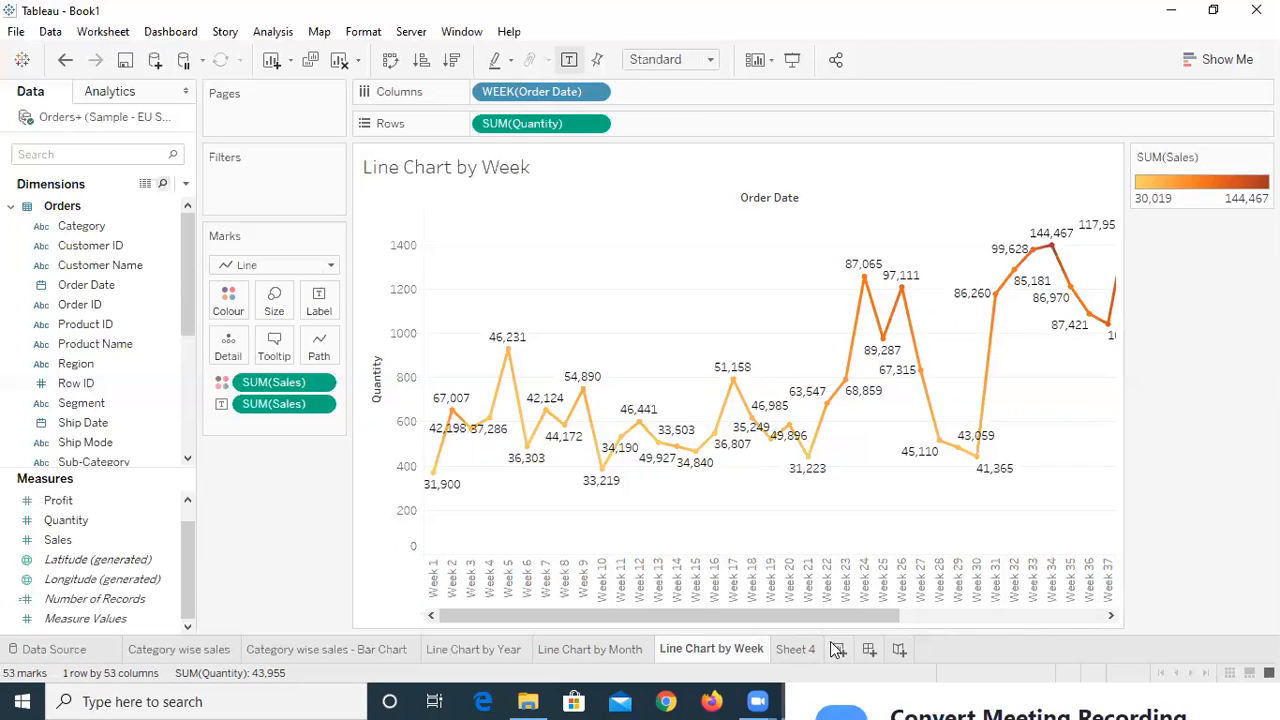
Swap the rows and columns of the Category wise sales table, and swap them back
mouse_move(815, 648)
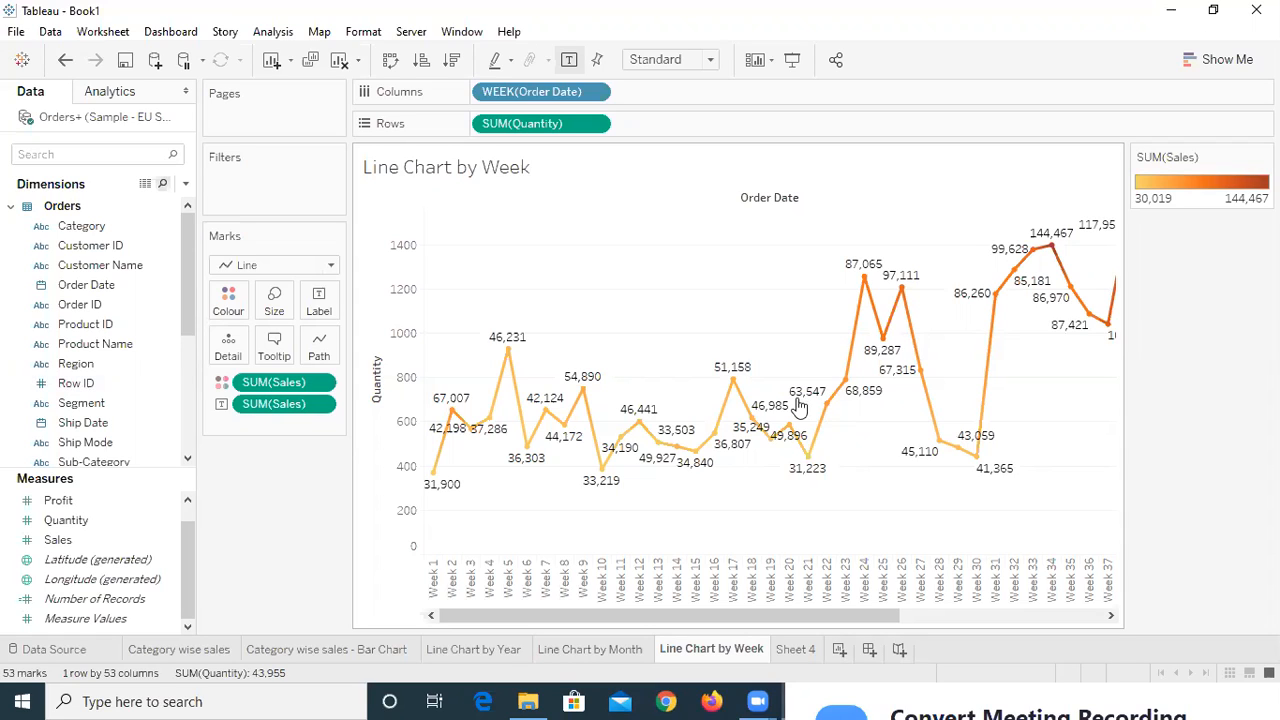
mouse_move(799, 405)
click(188, 649)
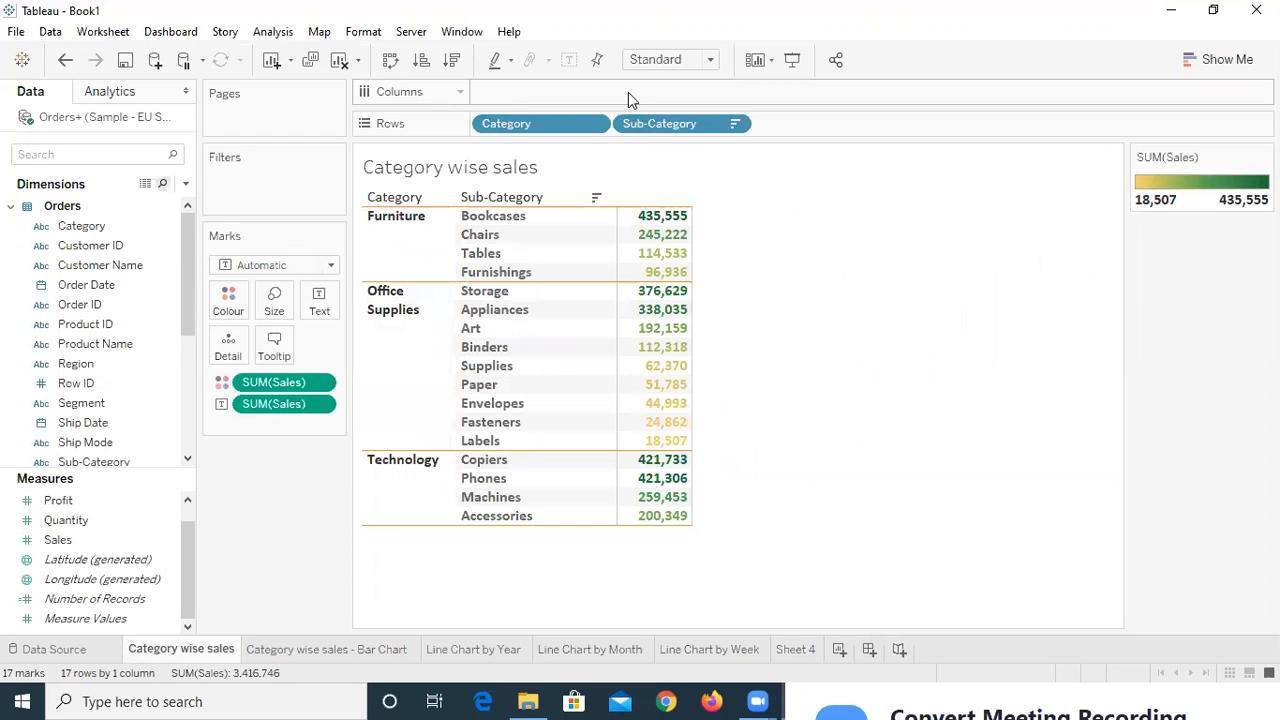
click(389, 60)
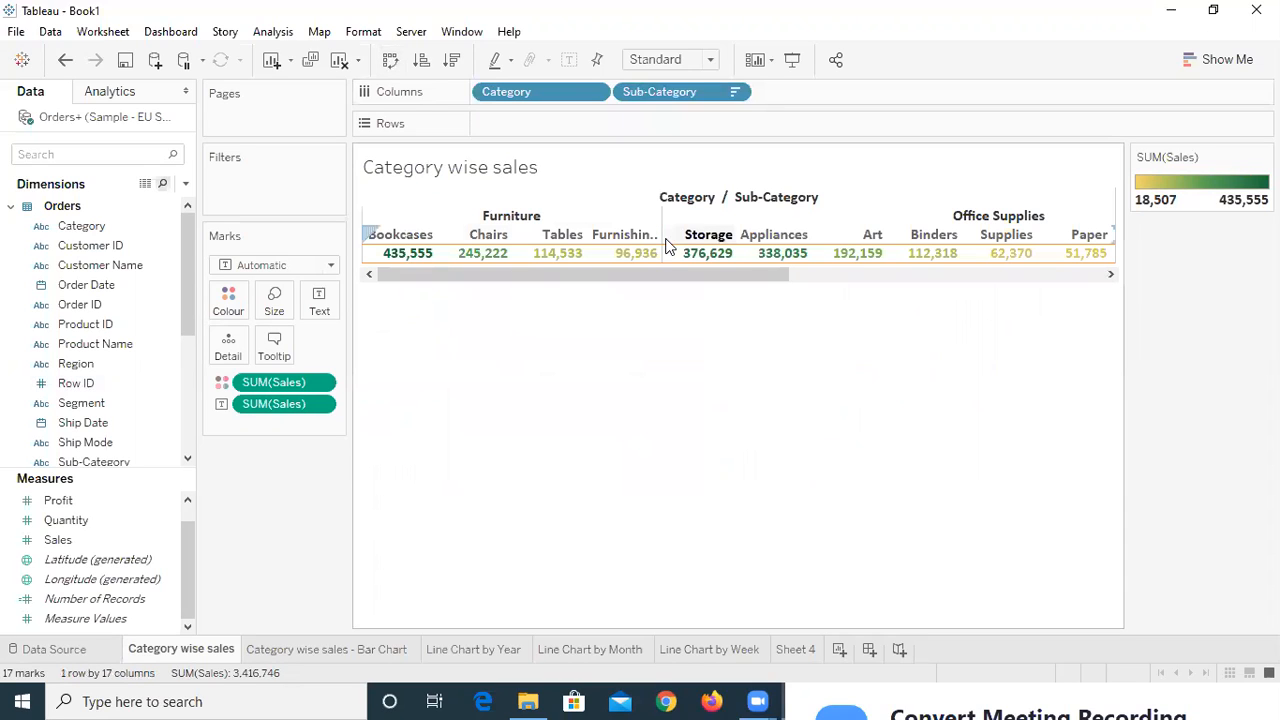
click(392, 61)
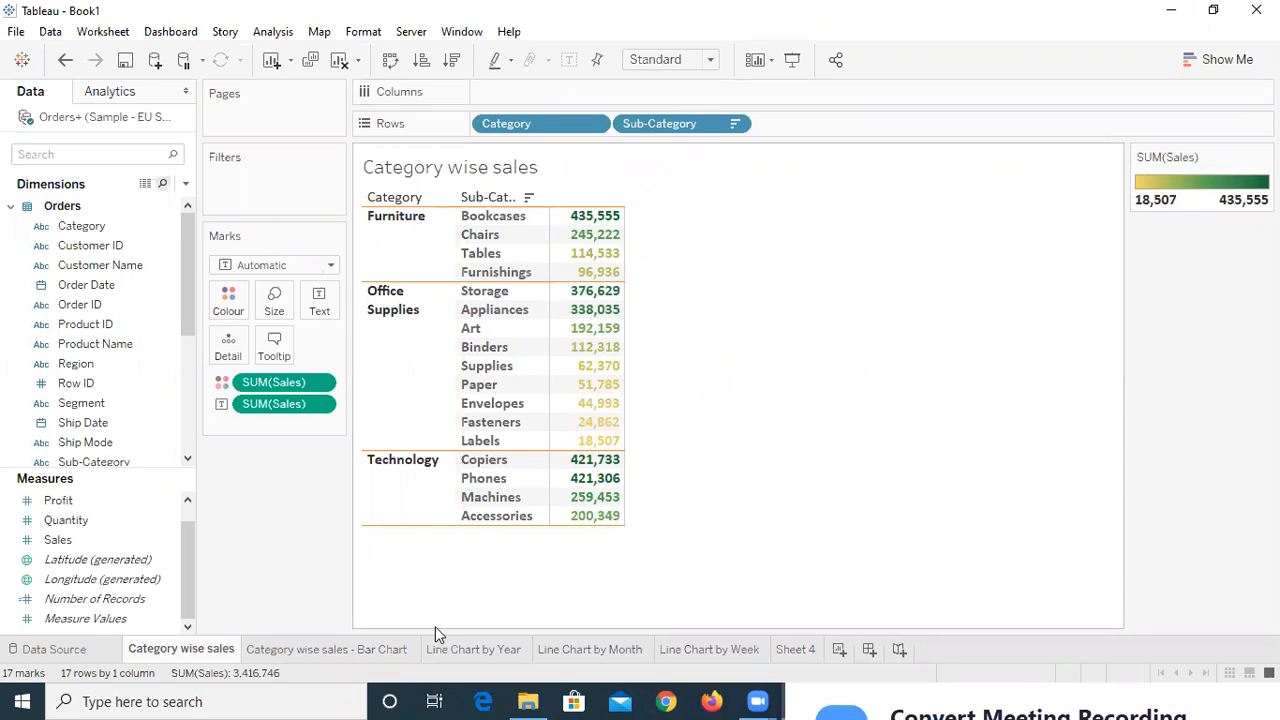
Look through the category bar chart and the yearly and monthly line charts, ending on the Line Chart by Week worksheet
click(335, 660)
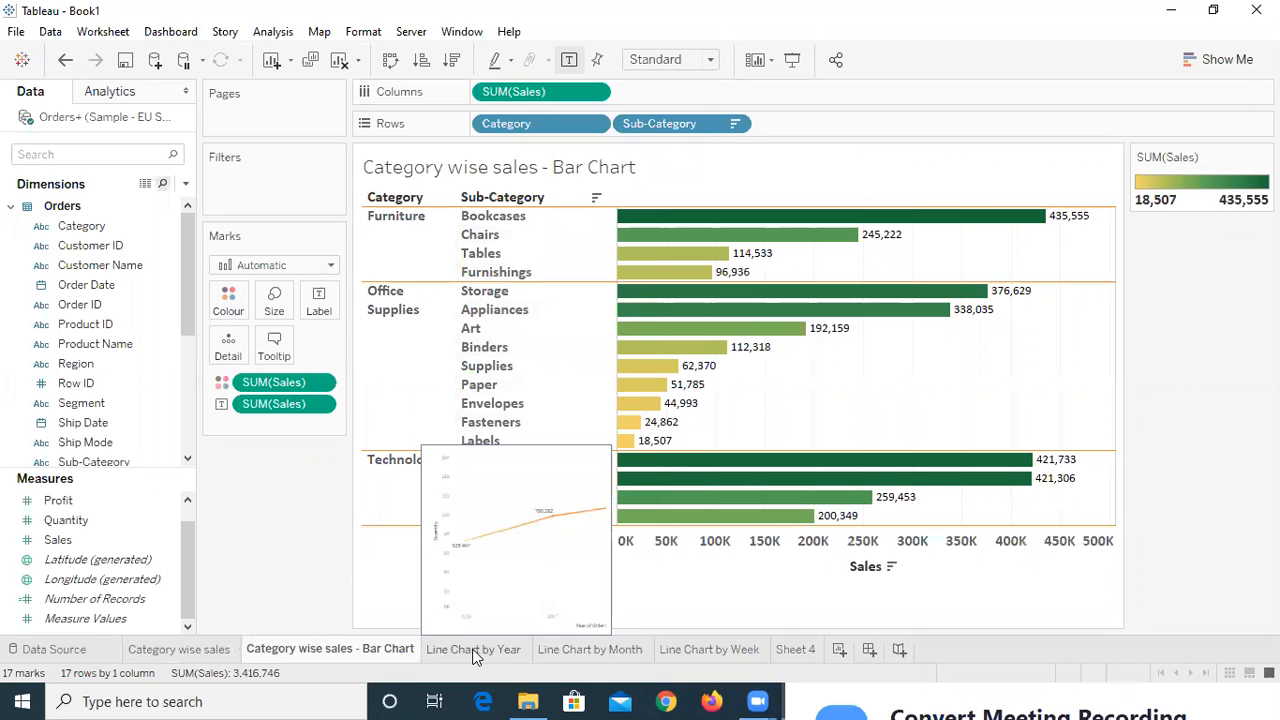
click(475, 652)
click(600, 649)
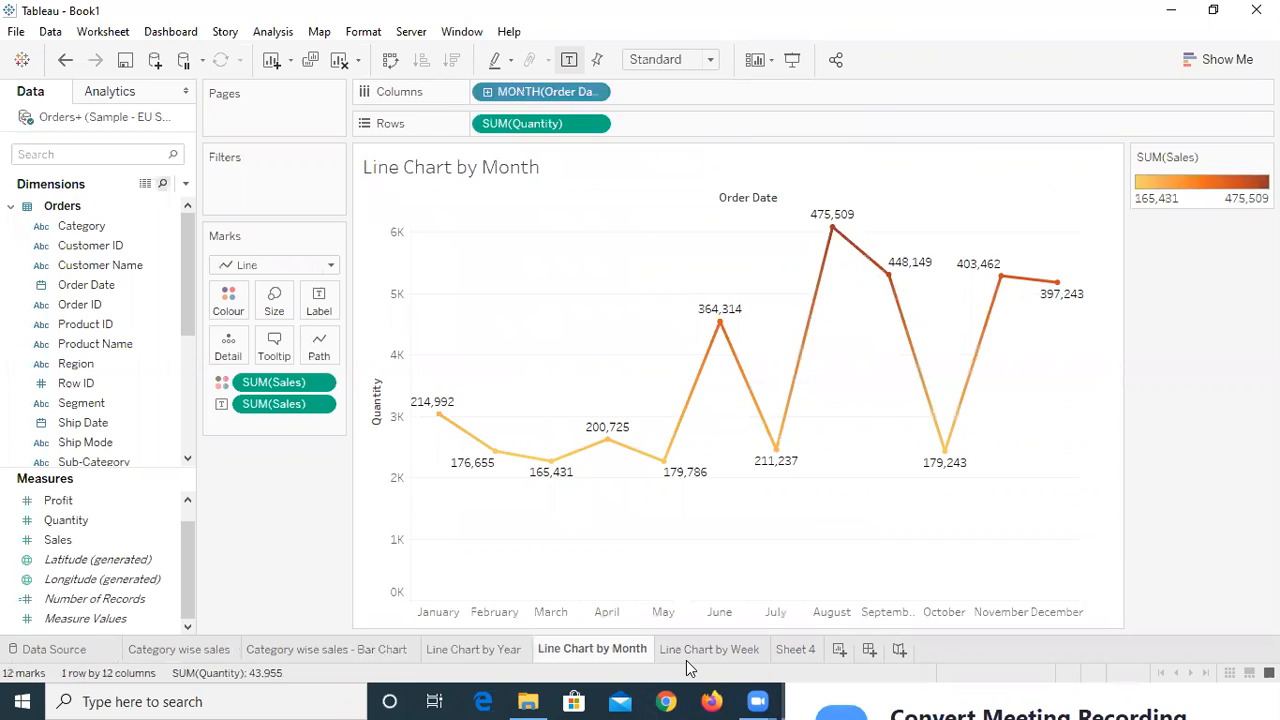
click(712, 652)
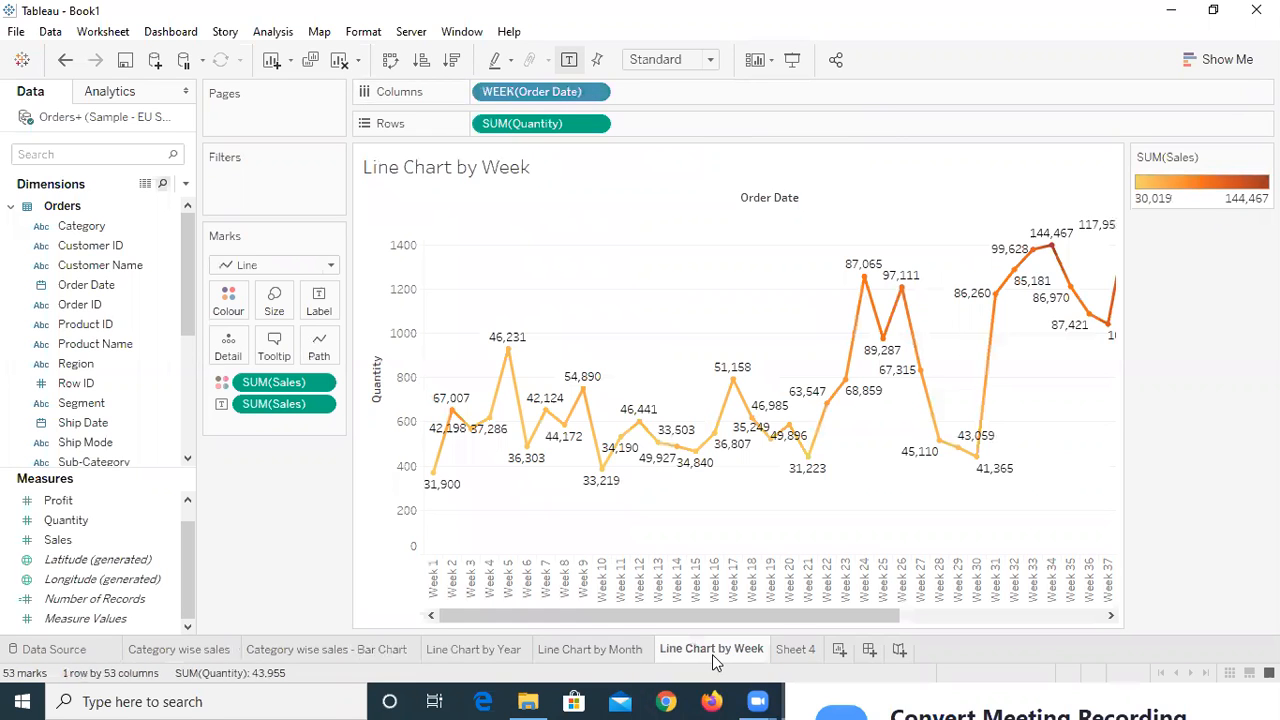